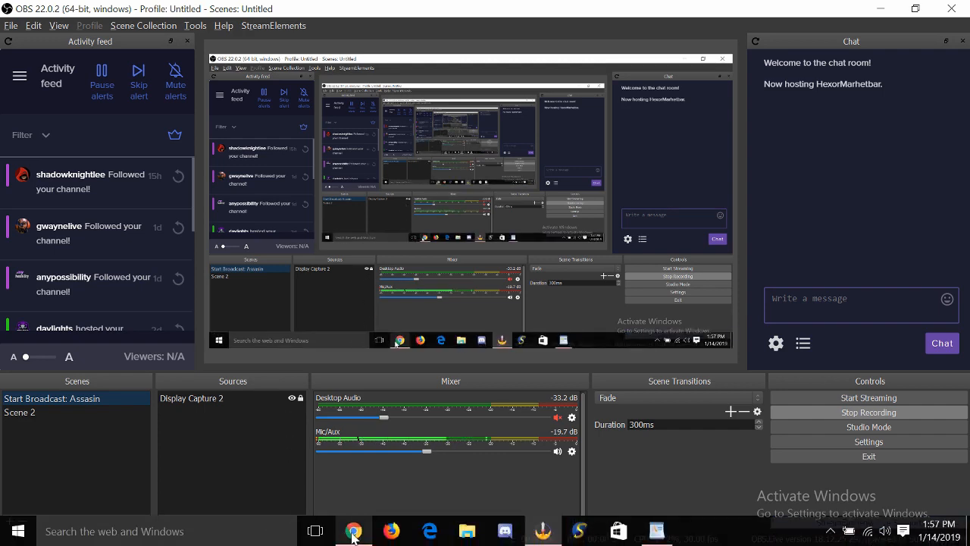
# - Switch to the Chrome browser showing the Player.me home page
pyautogui.click(352, 533)
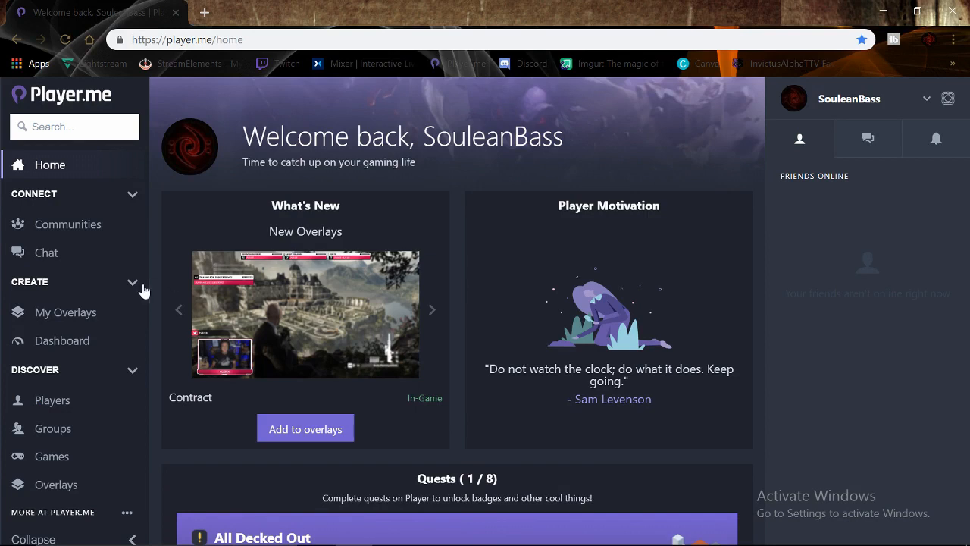
# - Go to Dashboard > My Overlays and scroll down to the Assassin Start overlay card
pyautogui.click(70, 343)
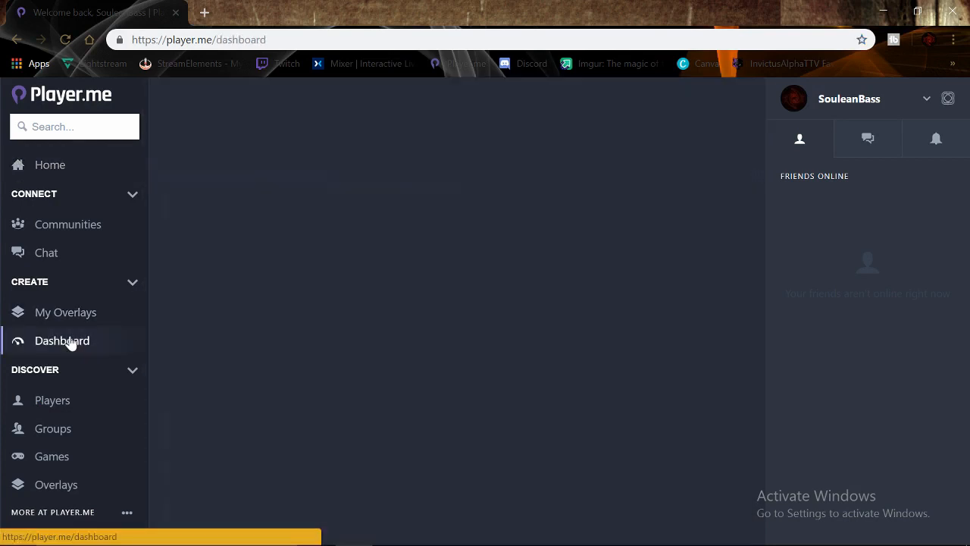
pyautogui.click(68, 318)
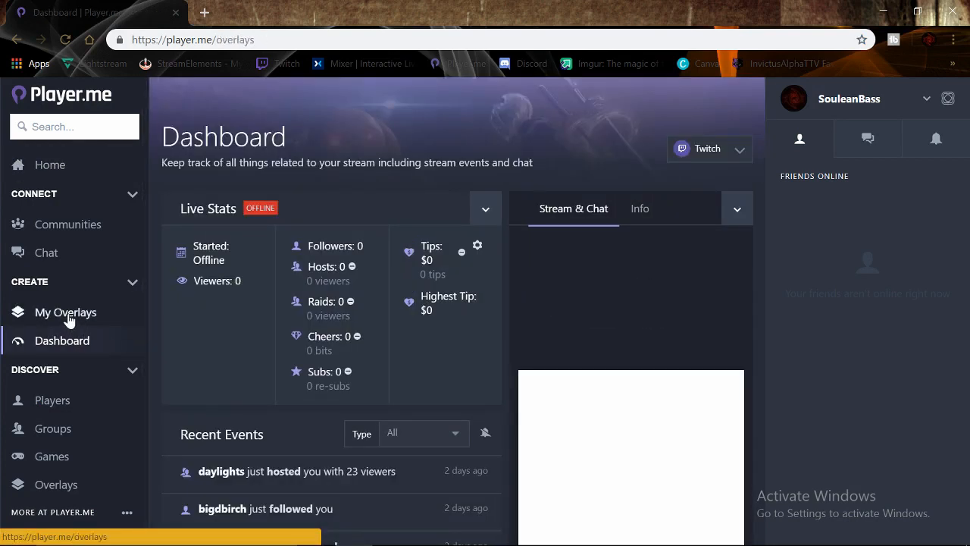
pyautogui.moveTo(340, 210)
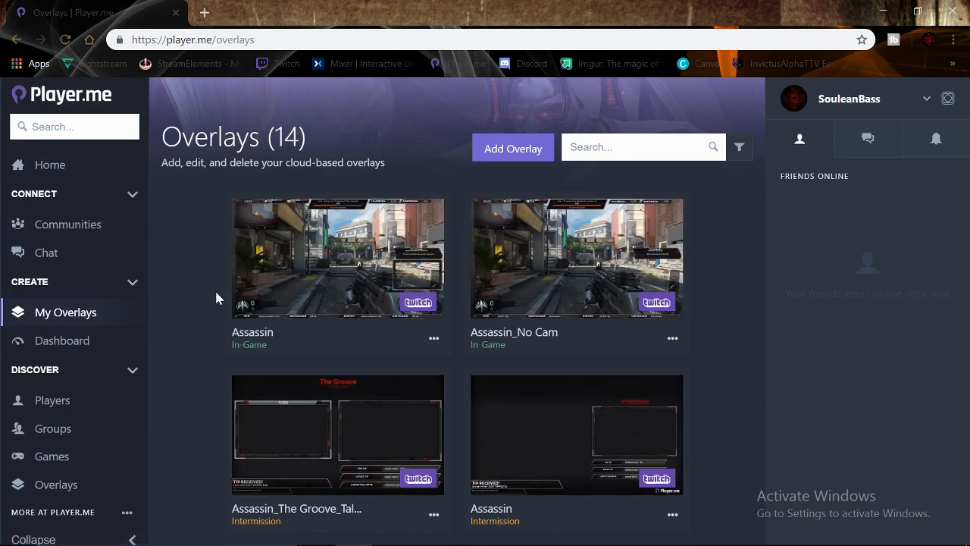
pyautogui.scroll(-10, 201, 312)
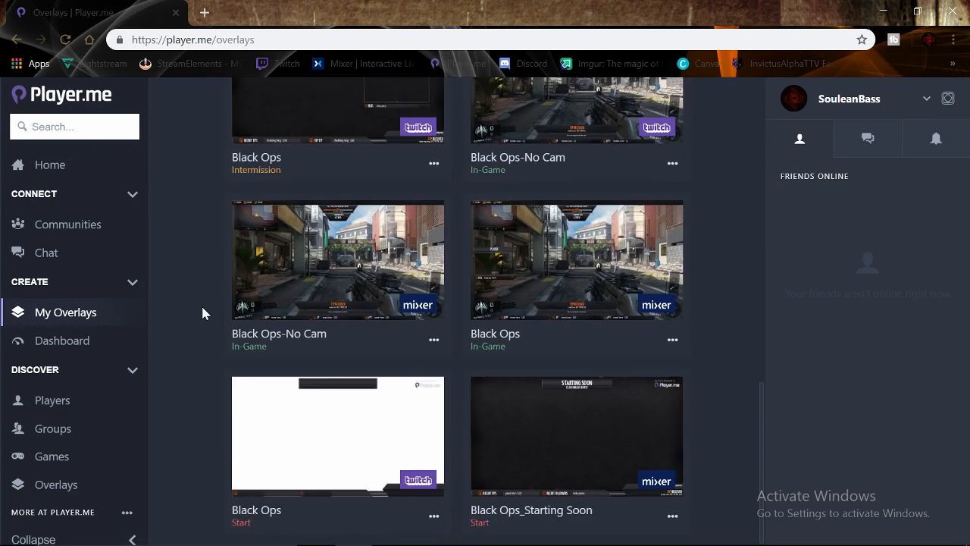
pyautogui.scroll(10, 203, 313)
pyautogui.scroll(-2, 202, 312)
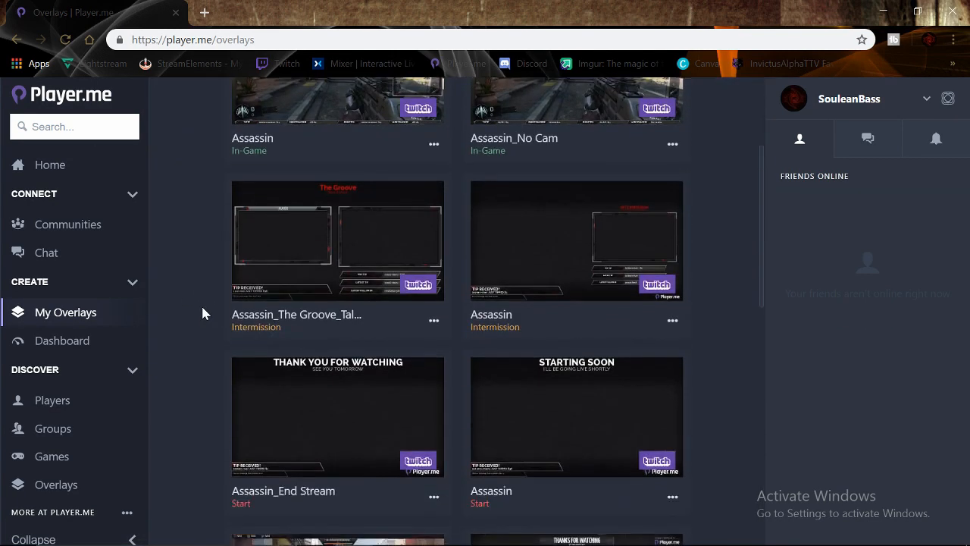
pyautogui.scroll(2, 203, 312)
pyautogui.scroll(-3, 203, 325)
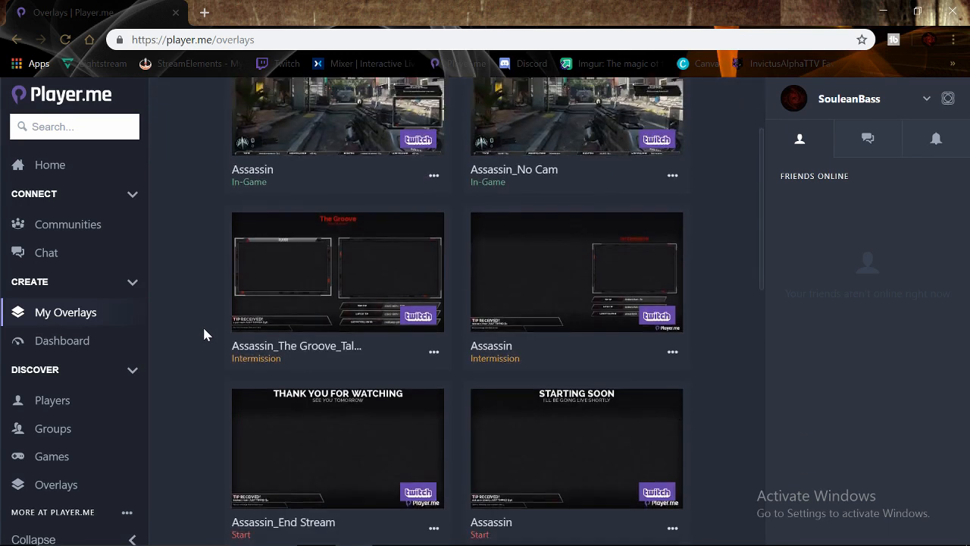
pyautogui.scroll(3, 203, 329)
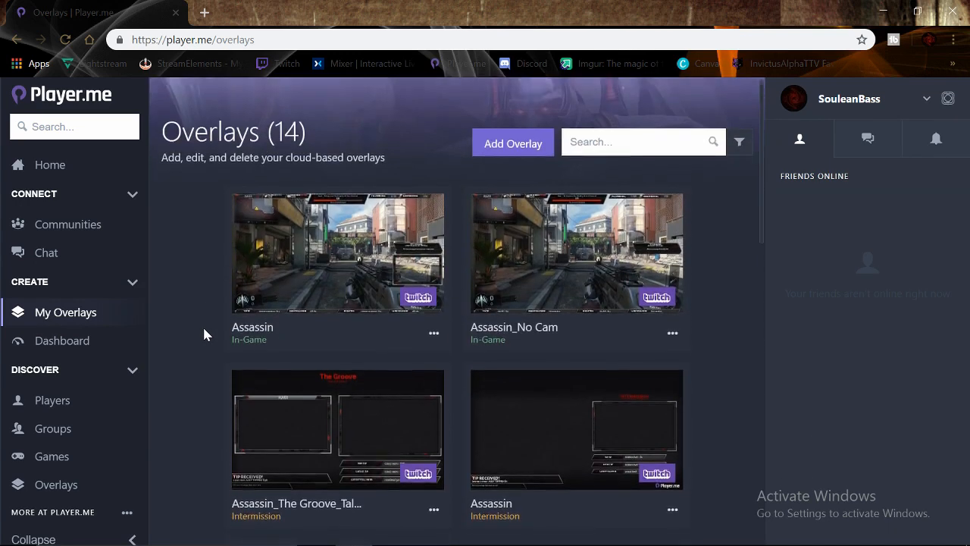
pyautogui.scroll(-5, 203, 333)
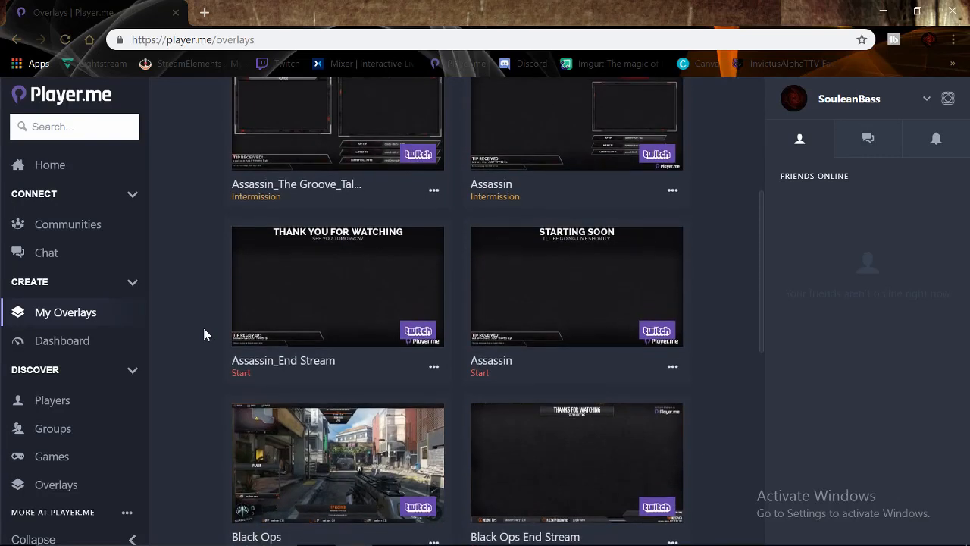
pyautogui.moveTo(450, 310)
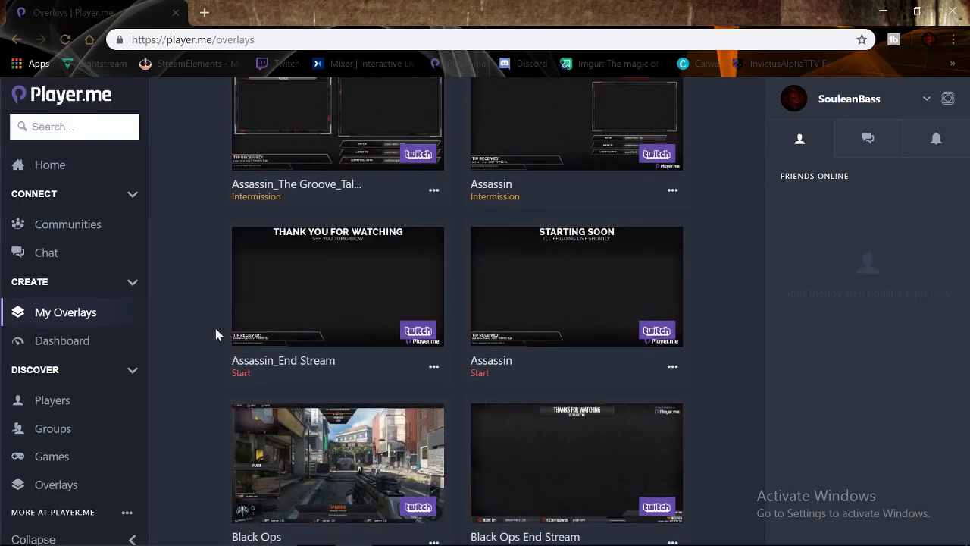
pyautogui.moveTo(581, 315)
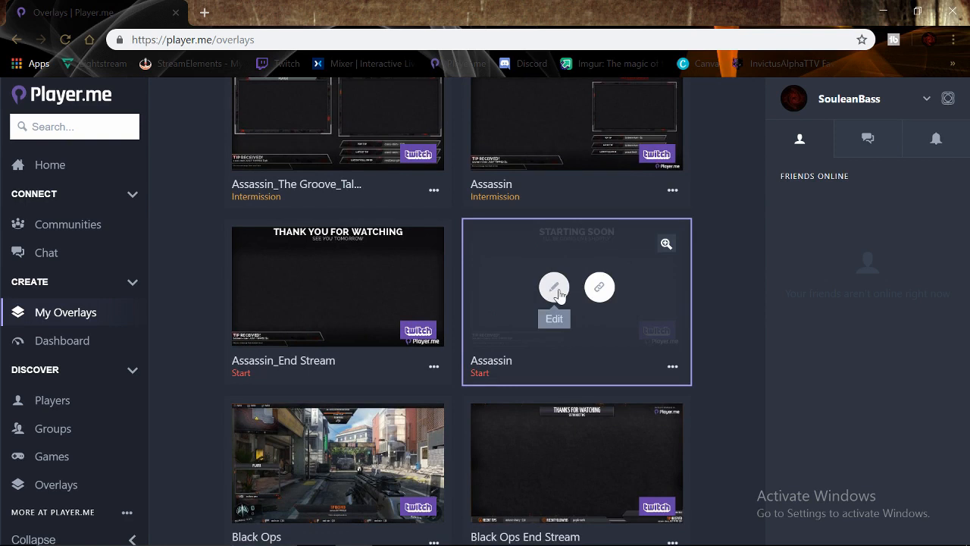
# - Copy the Assassin Start overlay URL from its launch options and return to OBS
pyautogui.click(555, 289)
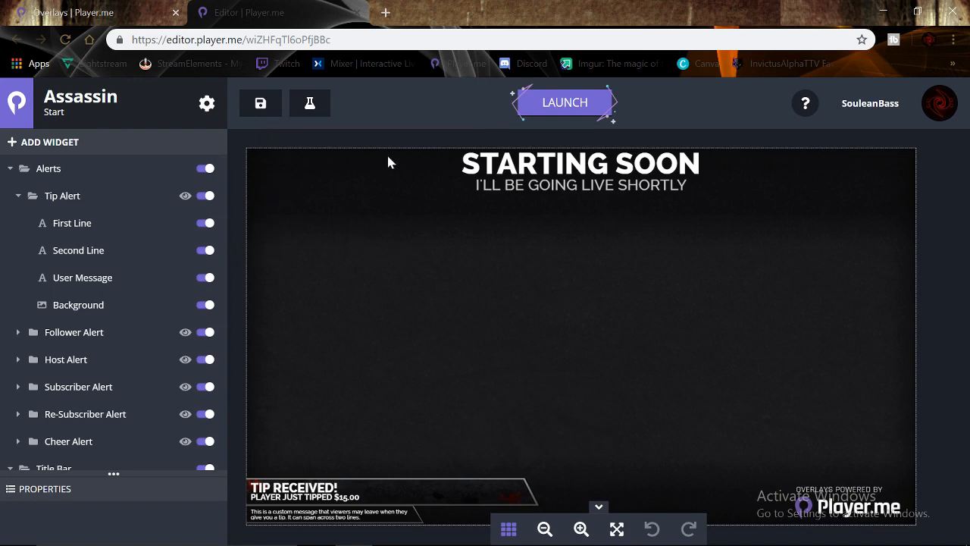
pyautogui.click(562, 109)
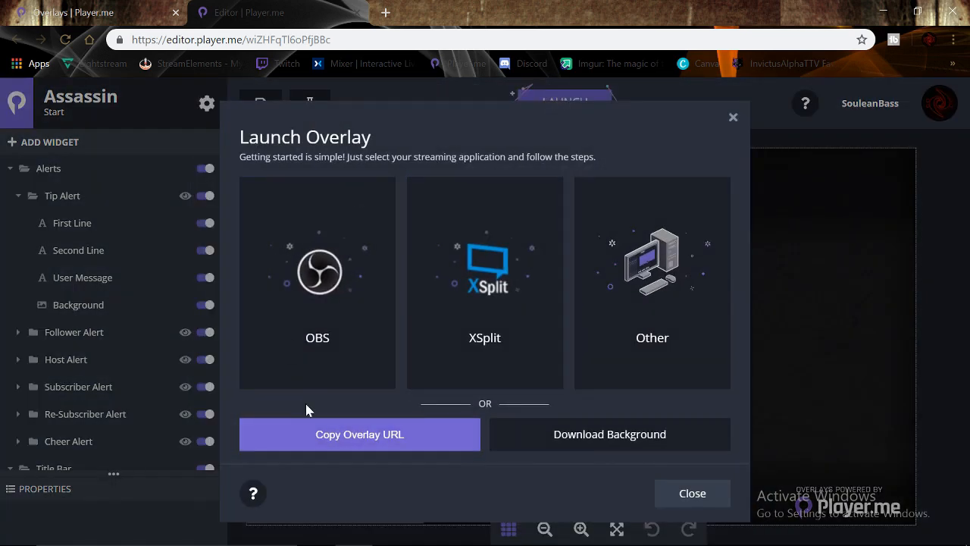
pyautogui.click(354, 443)
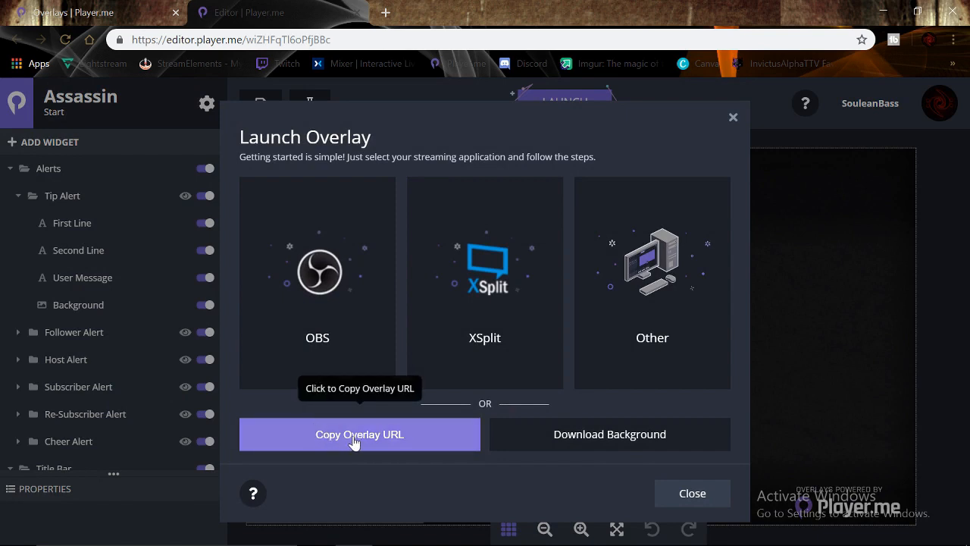
pyautogui.hotkey('alt', 'Tab')
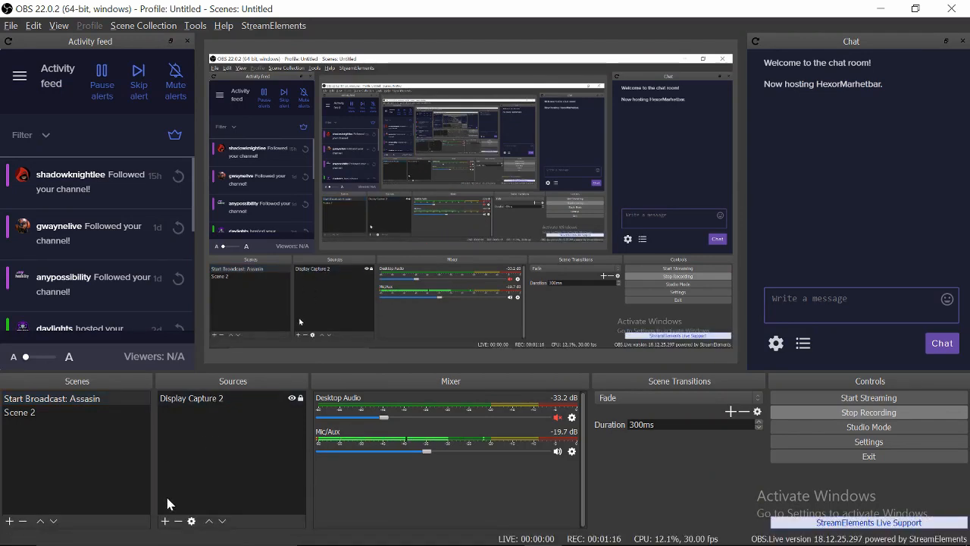
# - Add a new Browser source named 'Player.me: Starting Soon | Assasin'
pyautogui.click(164, 522)
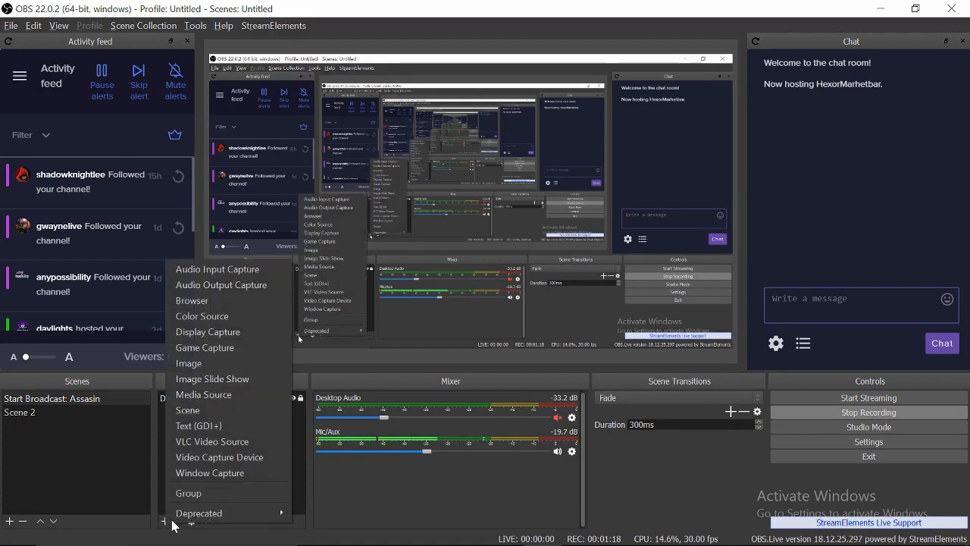
pyautogui.click(207, 306)
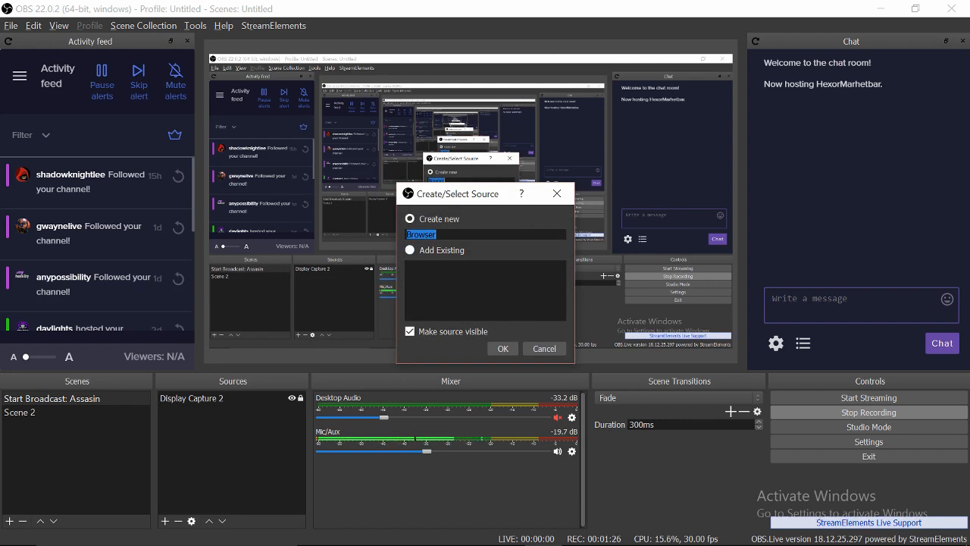
pyautogui.write('Player')
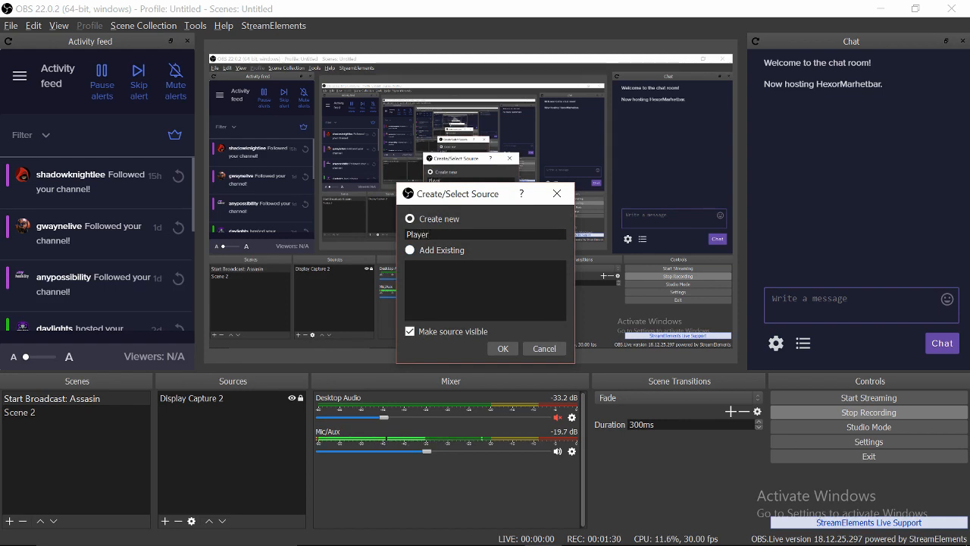
pyautogui.write('.me:')
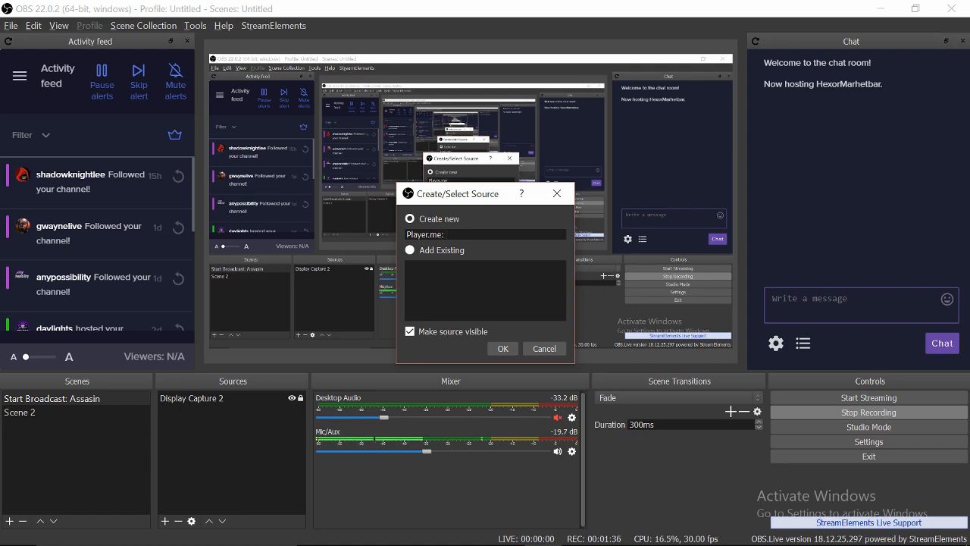
pyautogui.write(' Starting Soon')
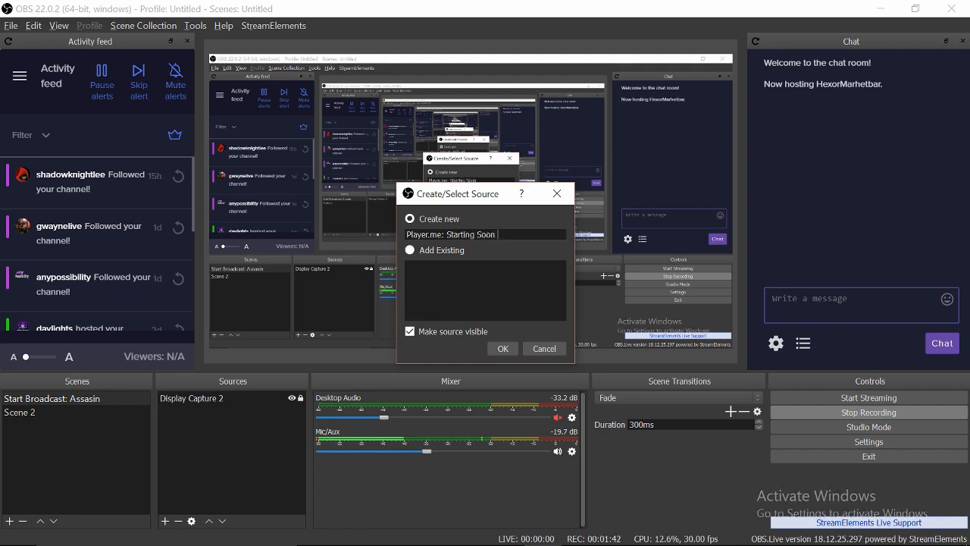
pyautogui.write(' | Assasin')
# - Set the browser source URL to the copied overlay link with width 1920 and height 1080
pyautogui.click(503, 348)
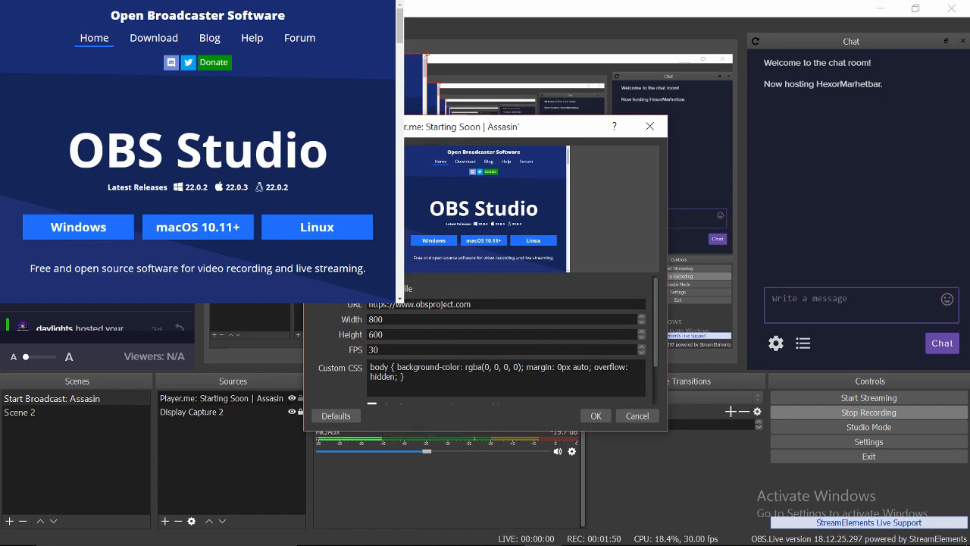
pyautogui.tripleClick(471, 304)
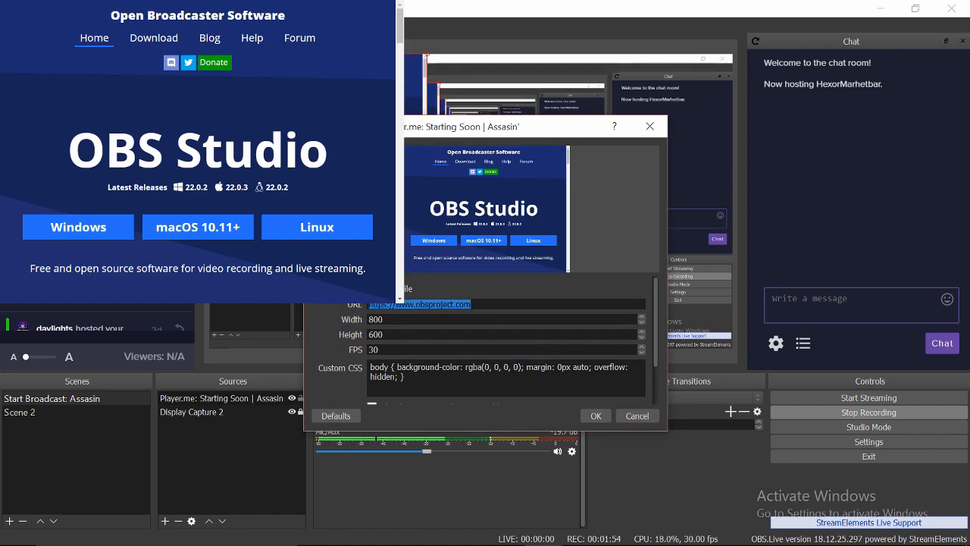
pyautogui.hotkey('ctrl', 'v')
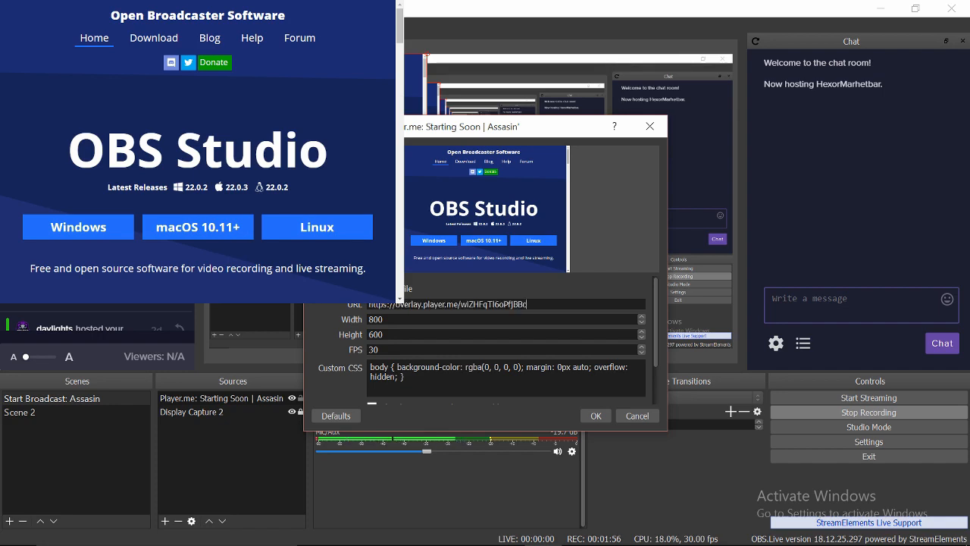
pyautogui.press('Tab')
pyautogui.write('1920')
pyautogui.press('Tab')
pyautogui.write('108')
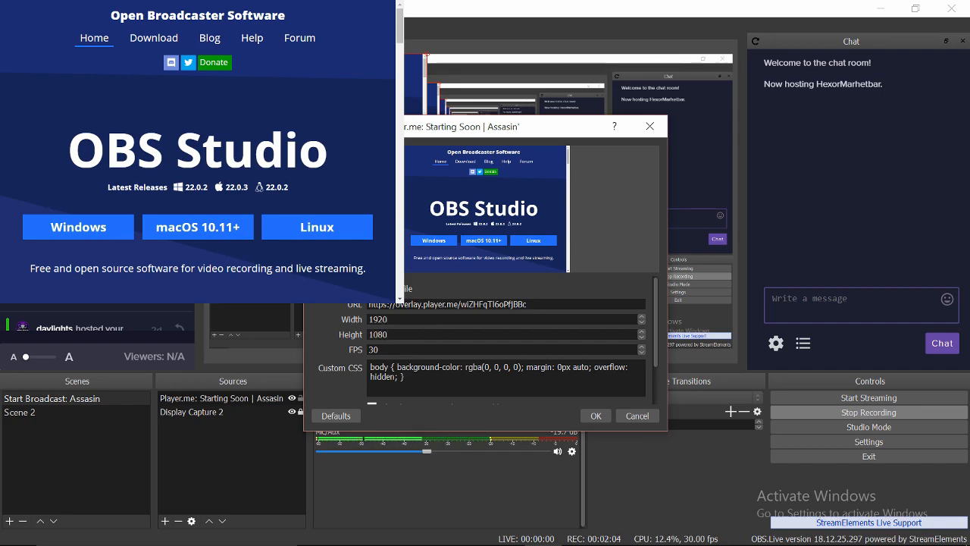
pyautogui.write('0')
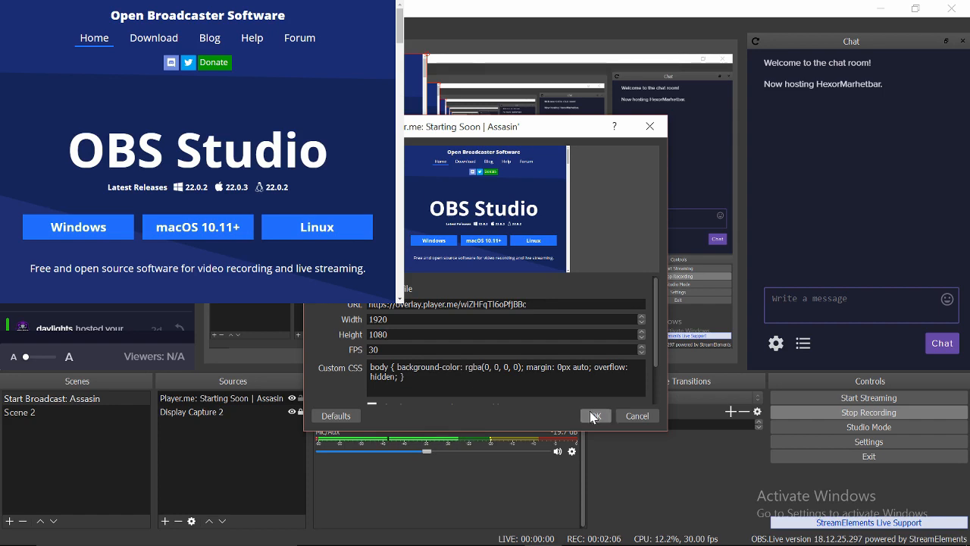
pyautogui.click(591, 416)
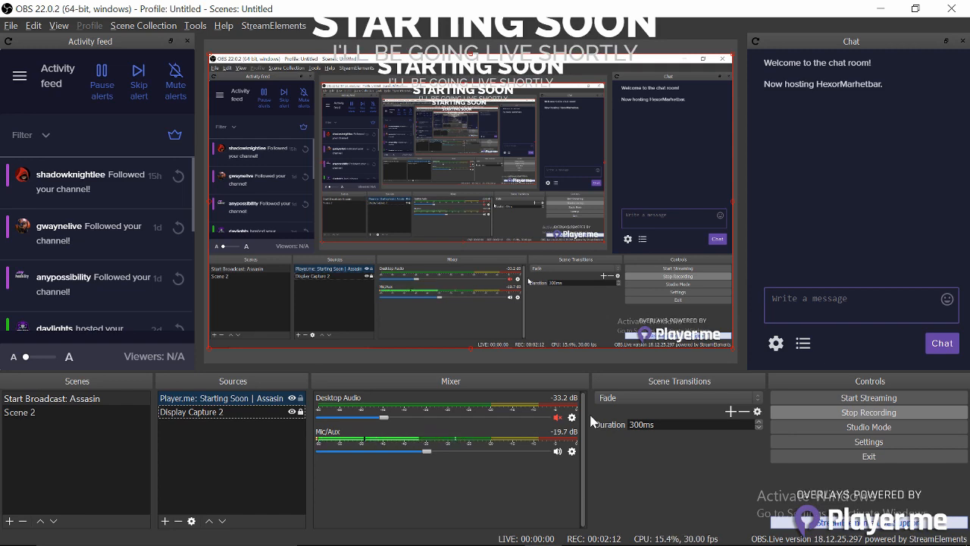
# - Preview the overlay alone by toggling Display Capture 2, then lock the Player.me source
pyautogui.click(291, 412)
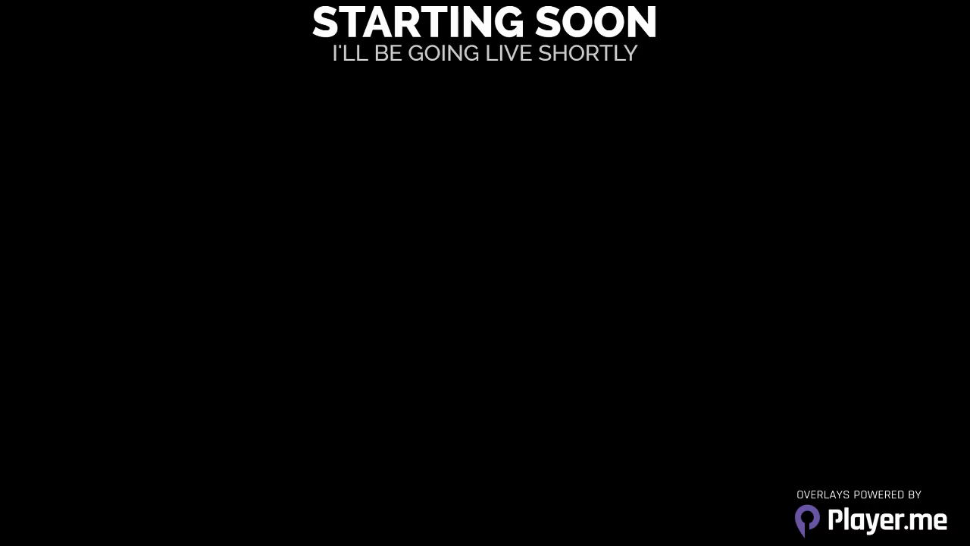
pyautogui.click(292, 412)
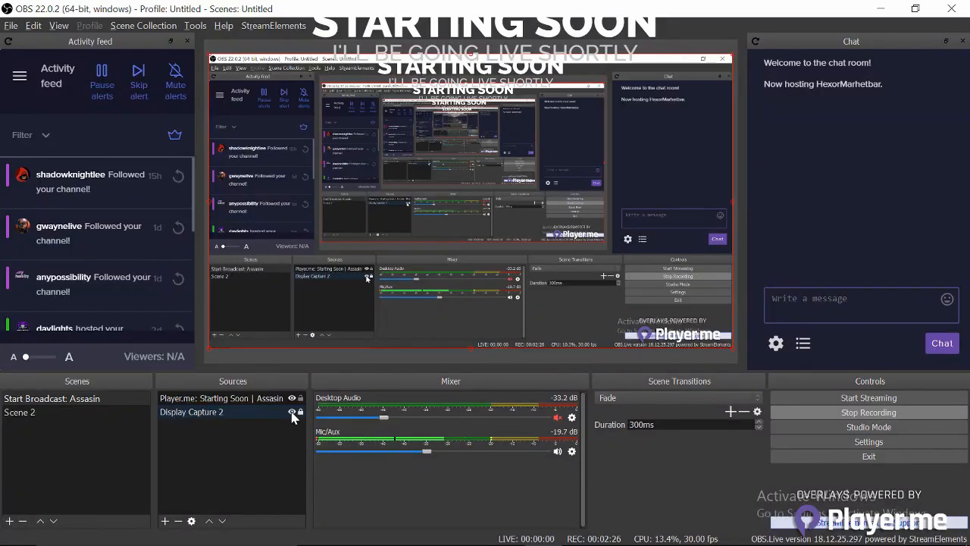
pyautogui.click(221, 399)
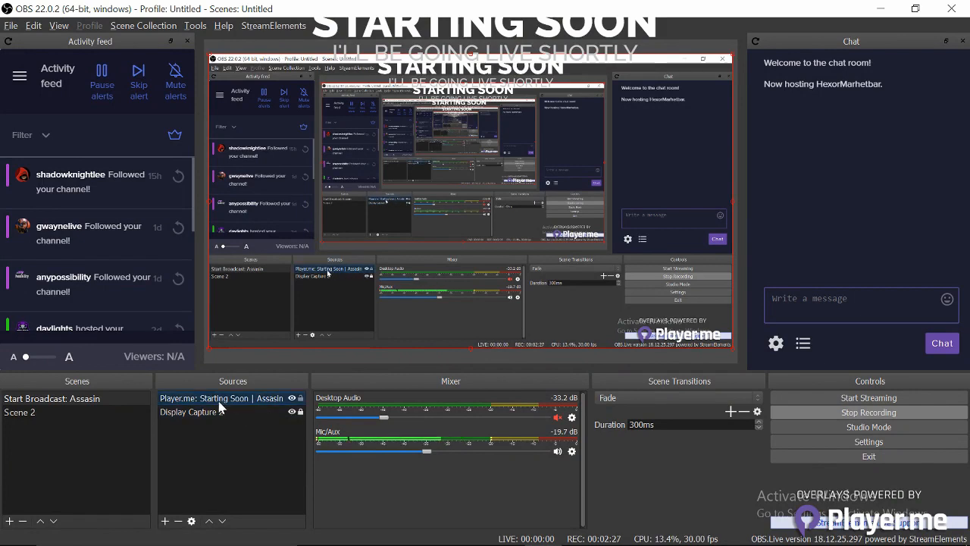
pyautogui.click(300, 399)
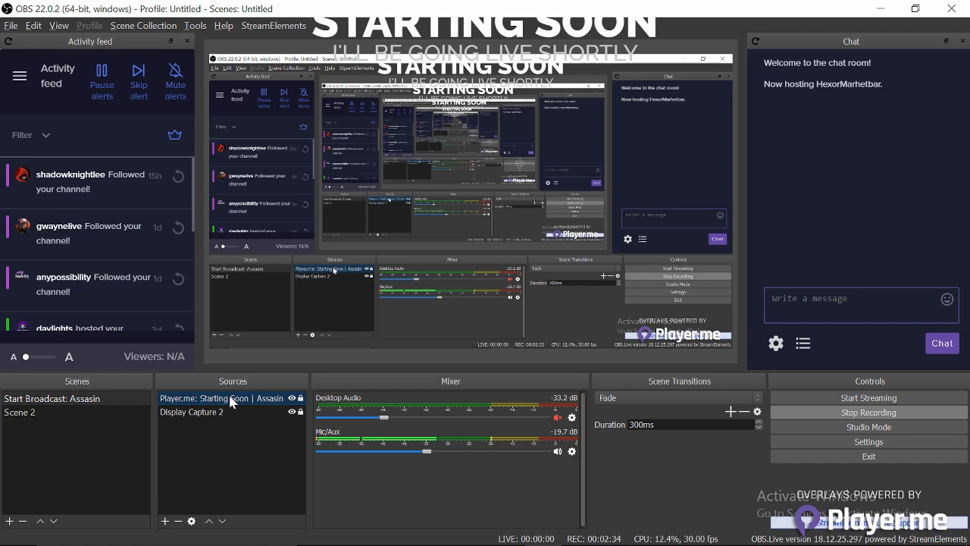
pyautogui.click(220, 426)
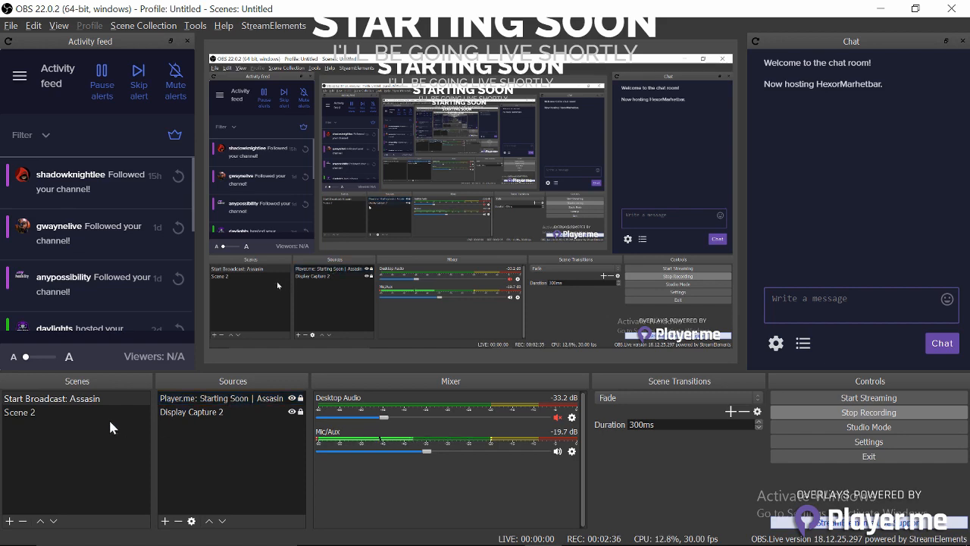
# - Add the Bassyang BG image source using souleanbass LOGO5.jpg from Stream Pics > Logos
pyautogui.click(165, 520)
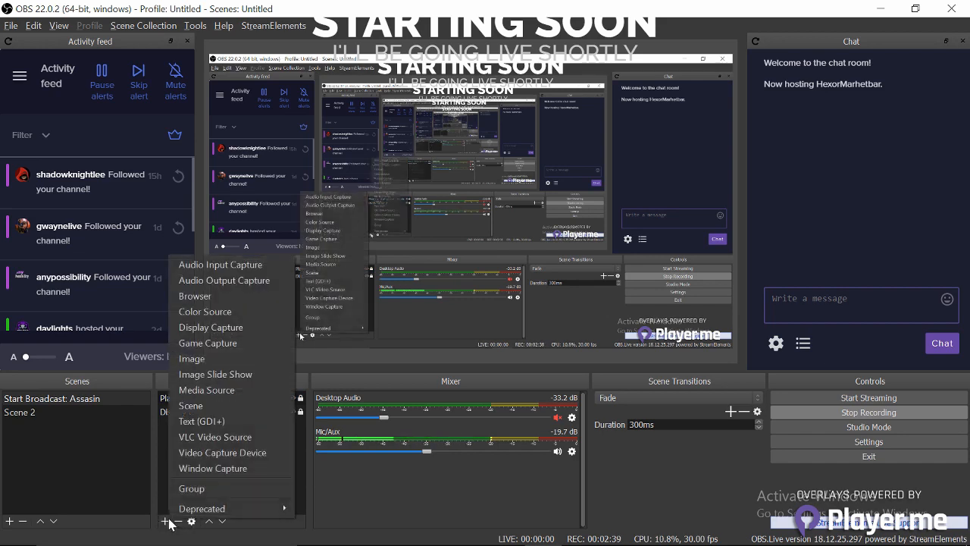
pyautogui.click(200, 359)
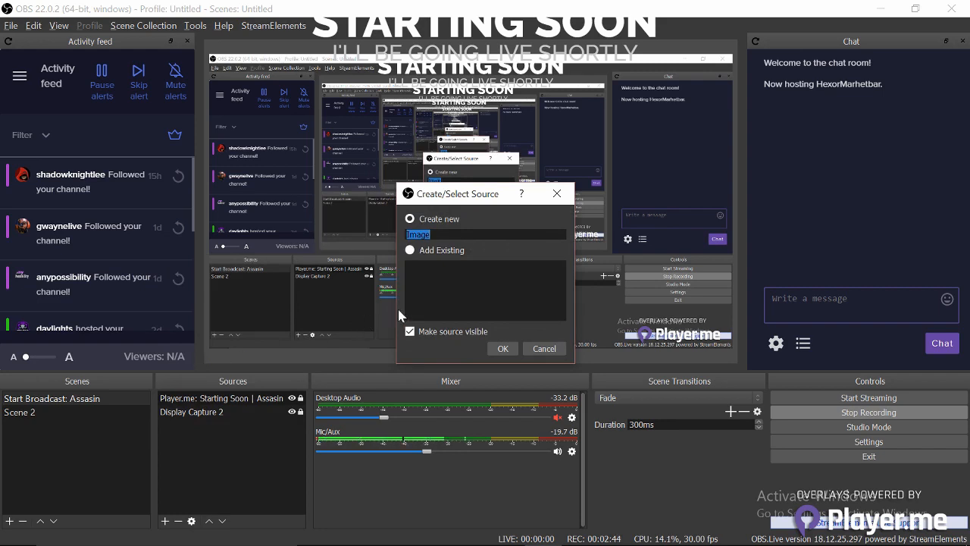
pyautogui.write('Bassyang')
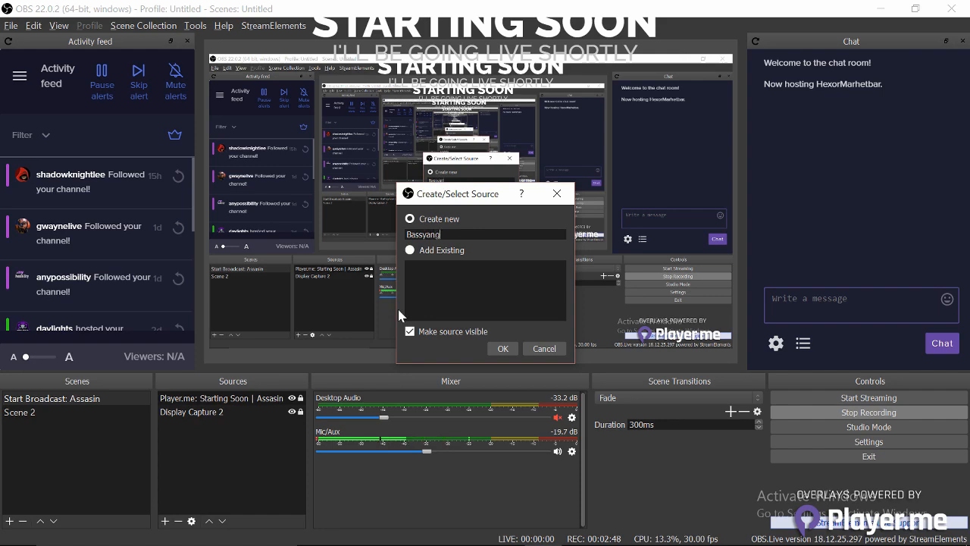
pyautogui.write(' BG')
pyautogui.click(502, 348)
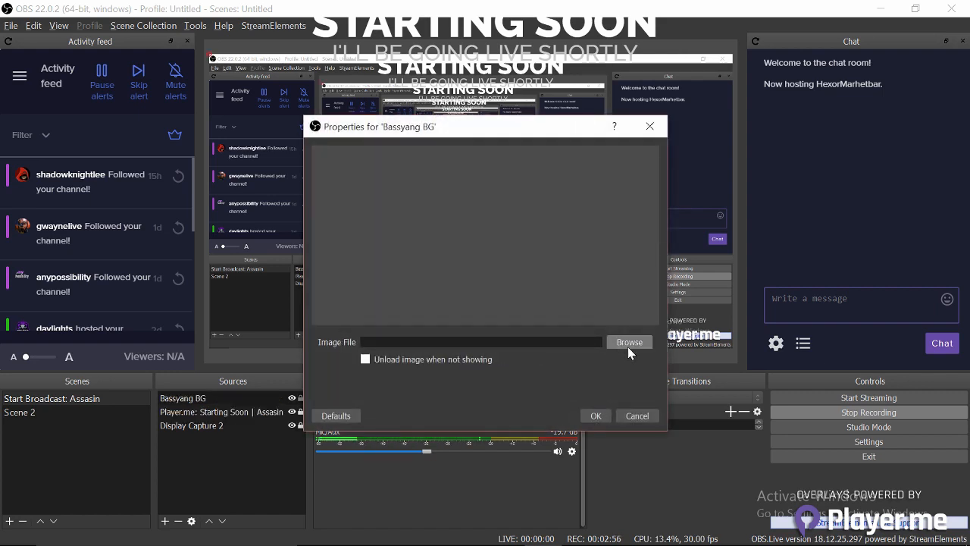
pyautogui.click(628, 342)
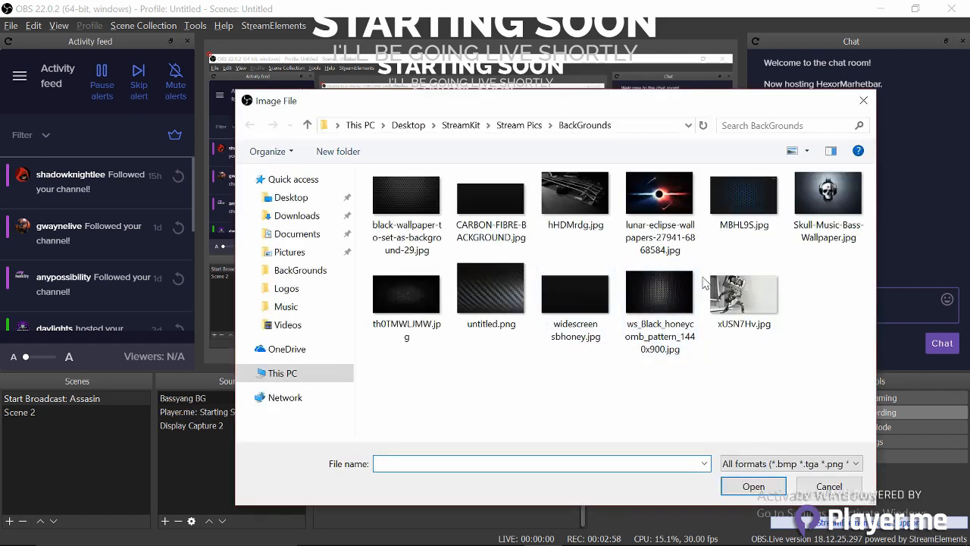
pyautogui.click(534, 125)
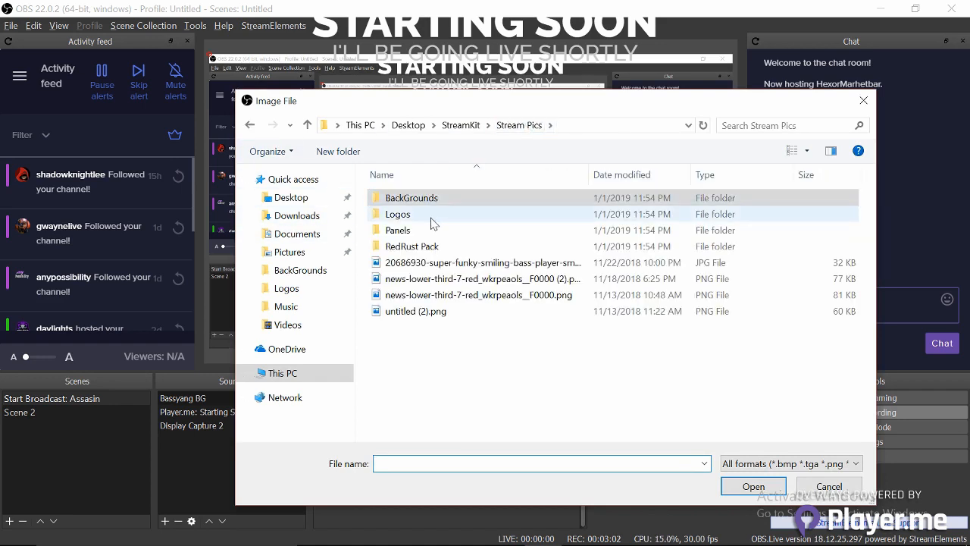
pyautogui.doubleClick(432, 221)
pyautogui.scroll(-2, 444, 363)
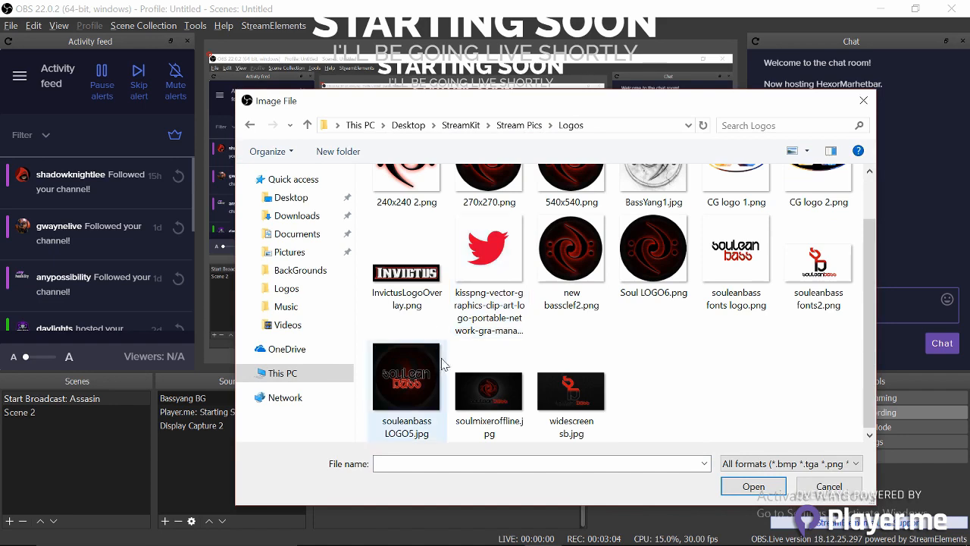
pyautogui.doubleClick(481, 389)
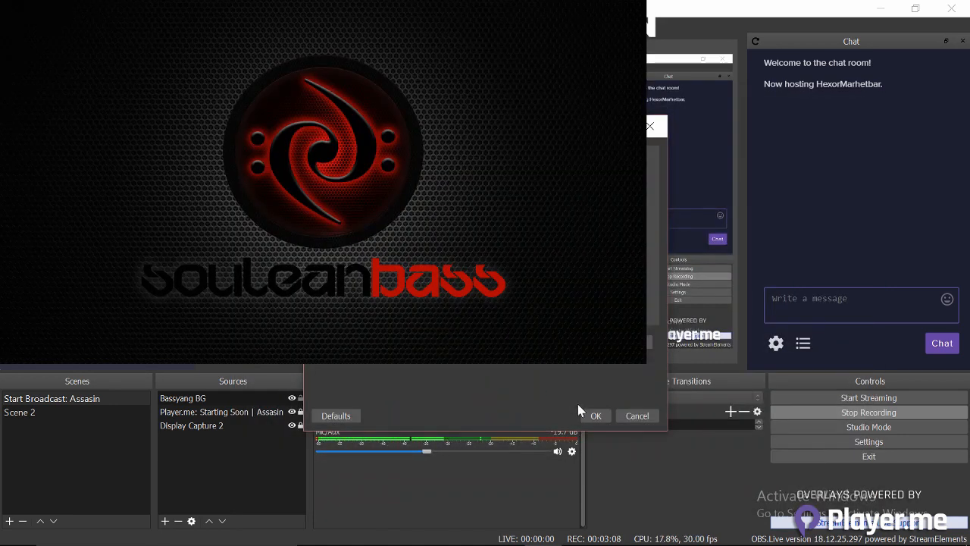
pyautogui.click(594, 414)
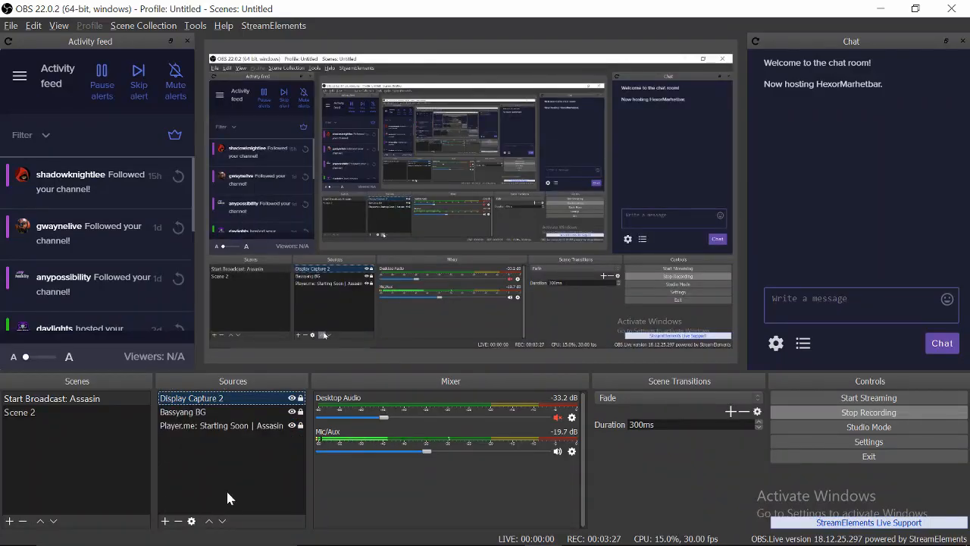
# - Move the Player.me overlay to the top and keep Display Capture 2 above Bassyang BG
pyautogui.click(216, 426)
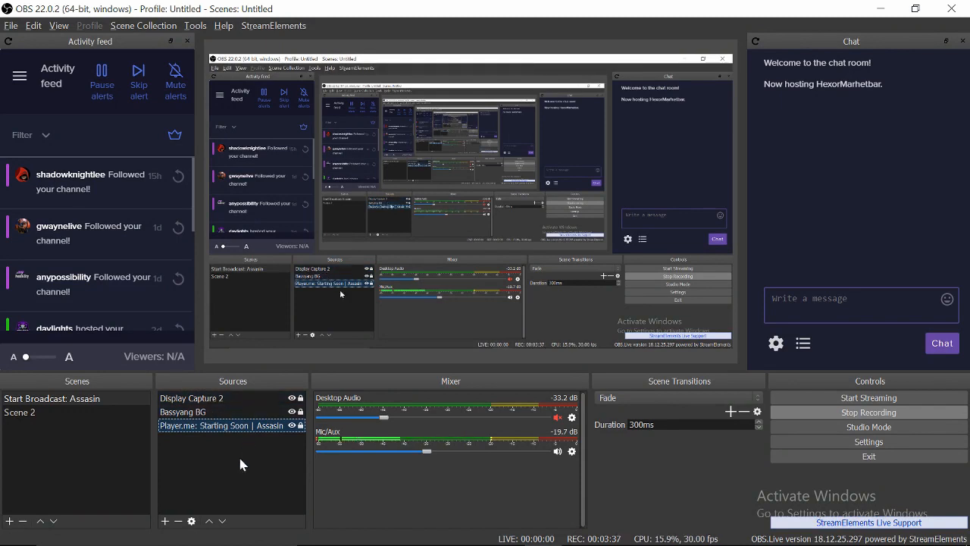
pyautogui.click(210, 521)
pyautogui.click(210, 522)
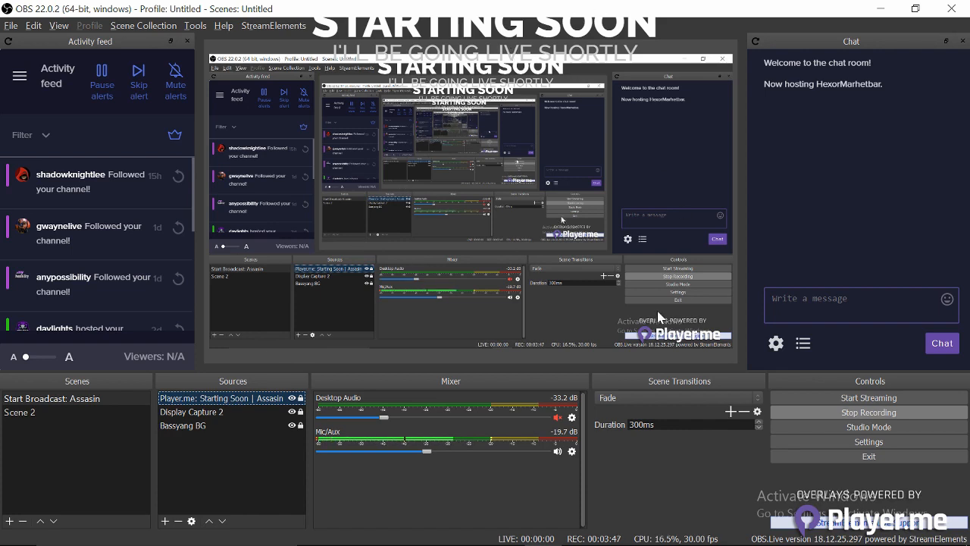
pyautogui.click(192, 426)
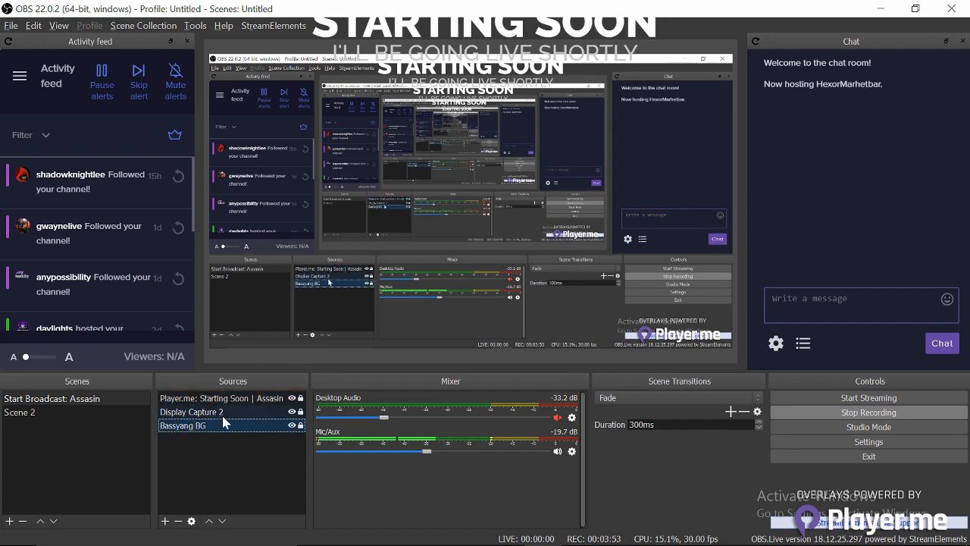
pyautogui.click(209, 521)
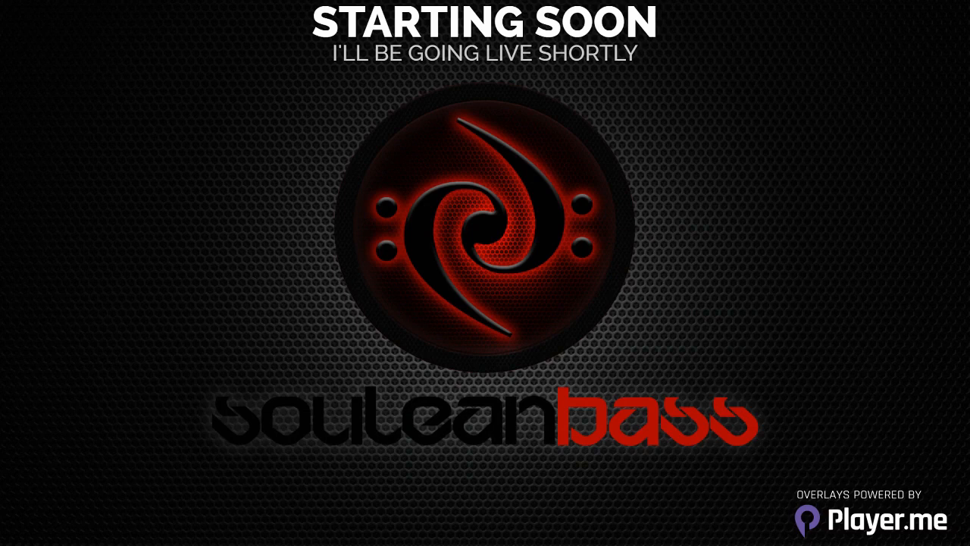
pyautogui.click(209, 521)
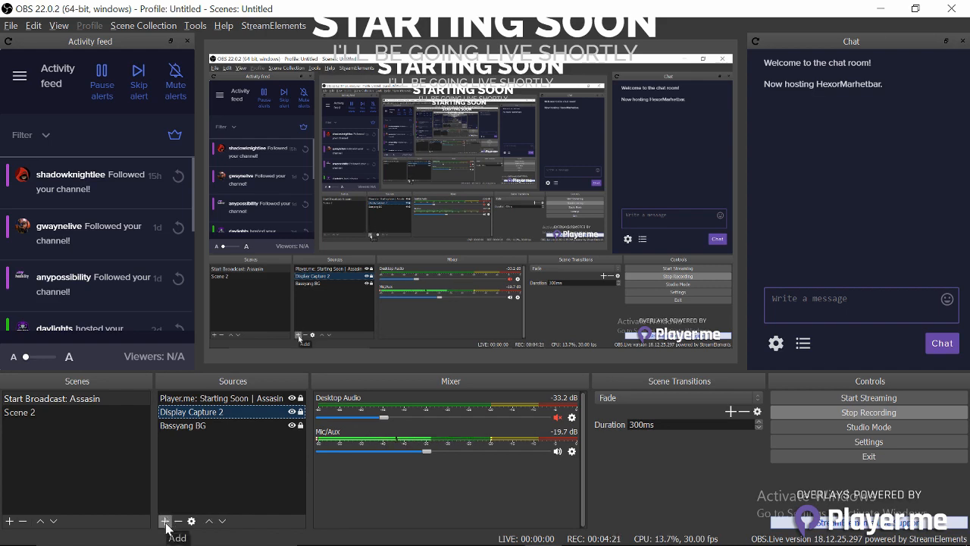
# - Add the Allissia: Cool media source playing Alissia - COOL by The Time Cover.mp3 on loop
pyautogui.click(165, 522)
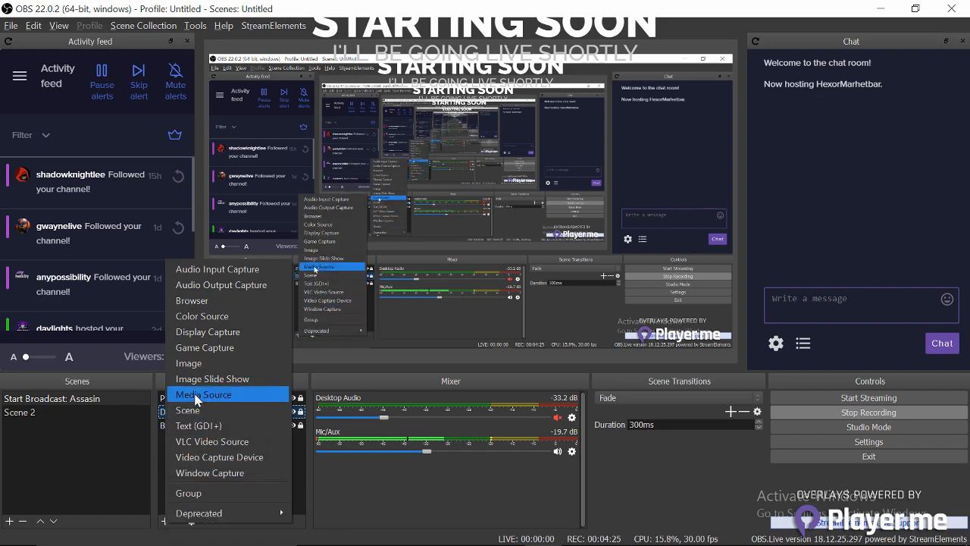
pyautogui.click(195, 394)
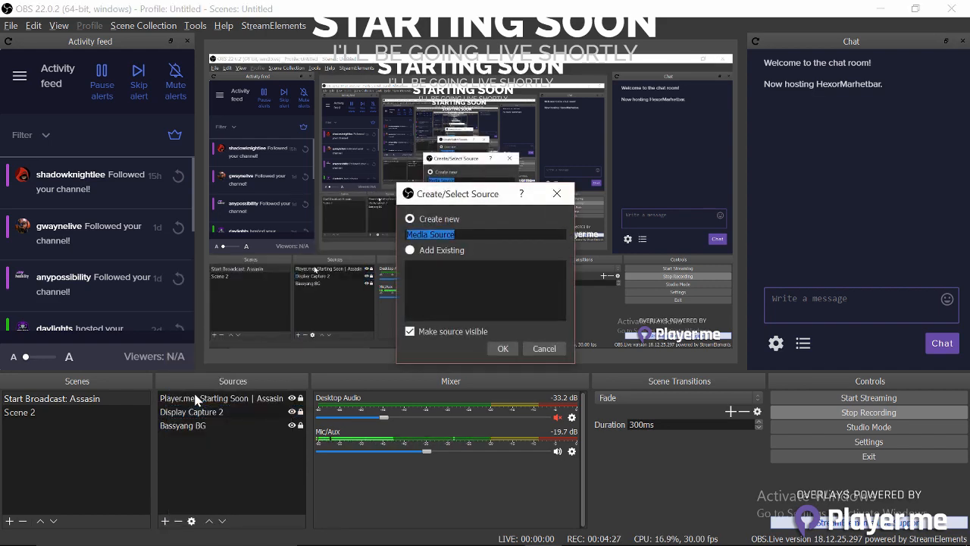
pyautogui.write('All')
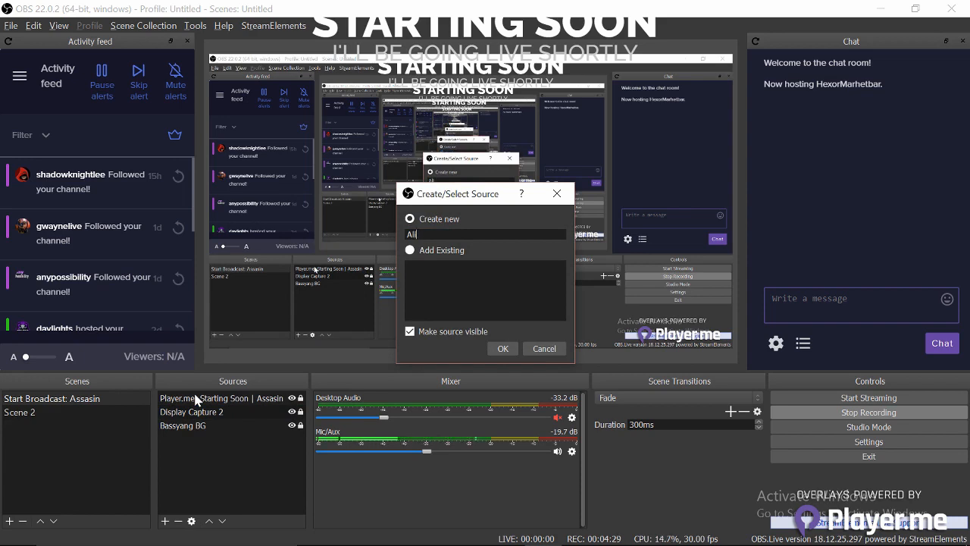
pyautogui.write('ss')
pyautogui.write('sia: Cool')
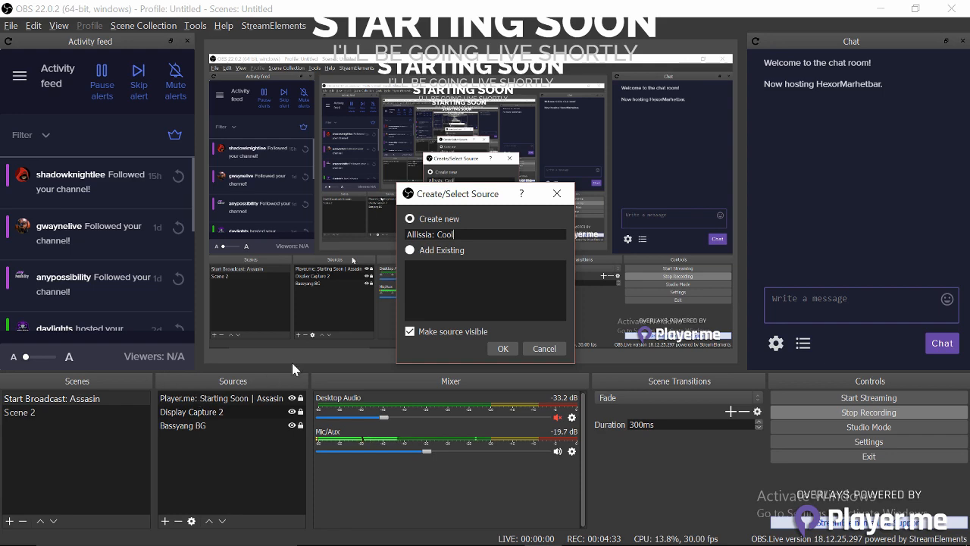
pyautogui.click(503, 349)
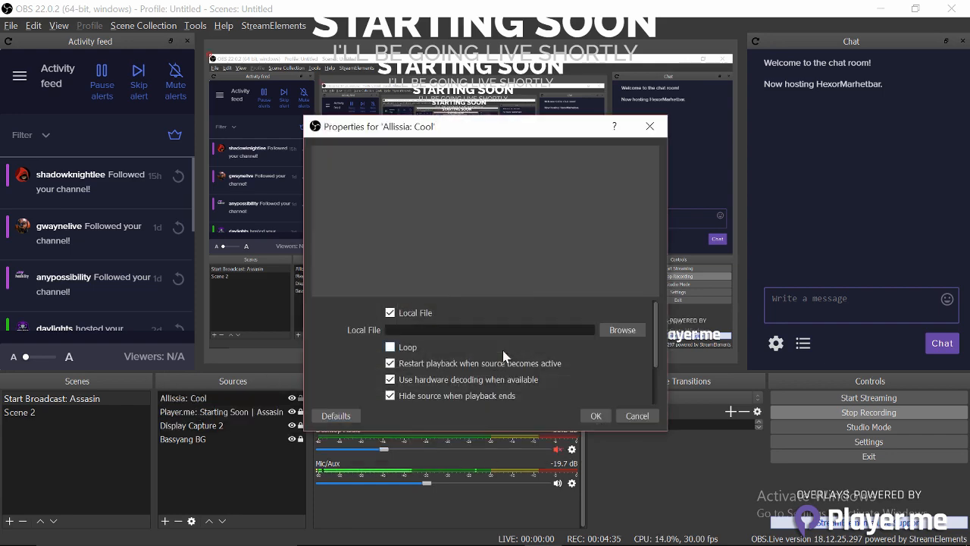
pyautogui.click(611, 332)
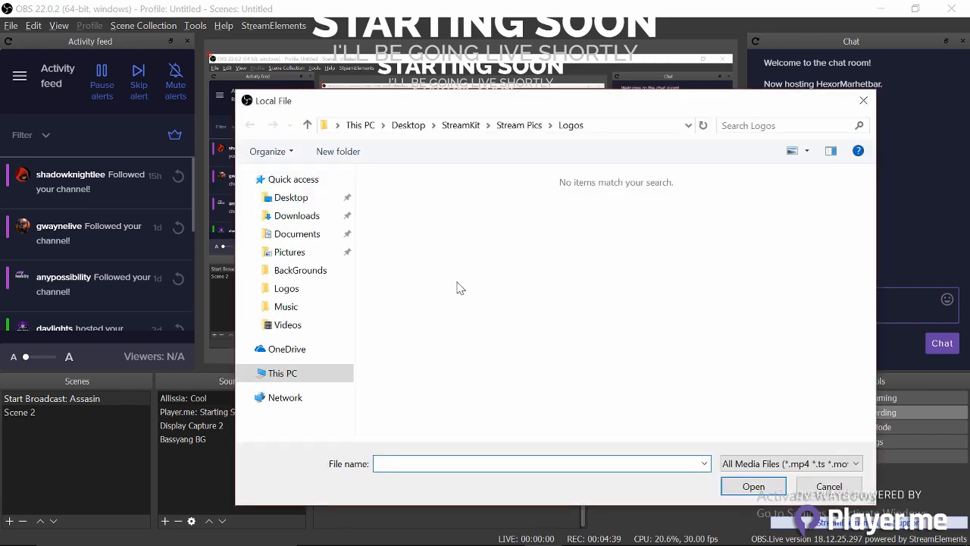
pyautogui.click(285, 308)
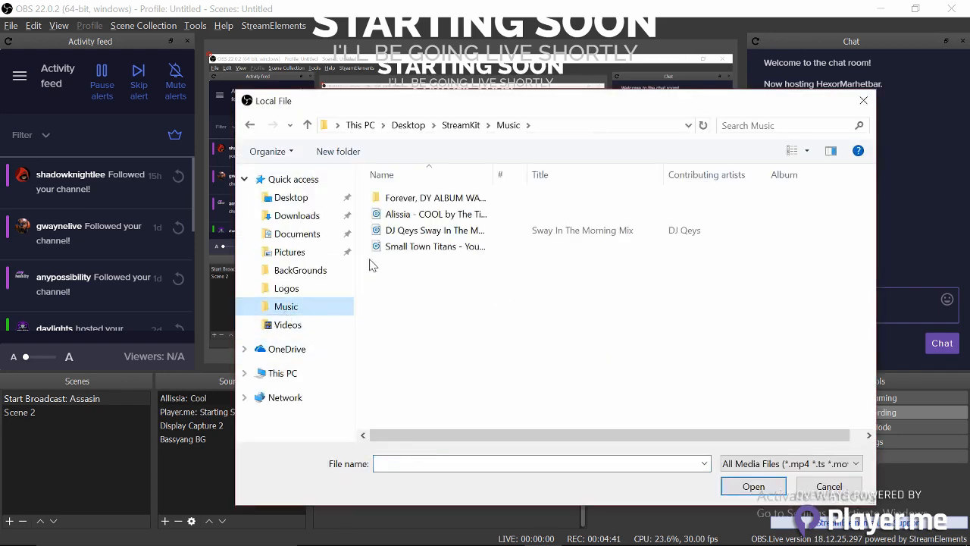
pyautogui.doubleClick(413, 215)
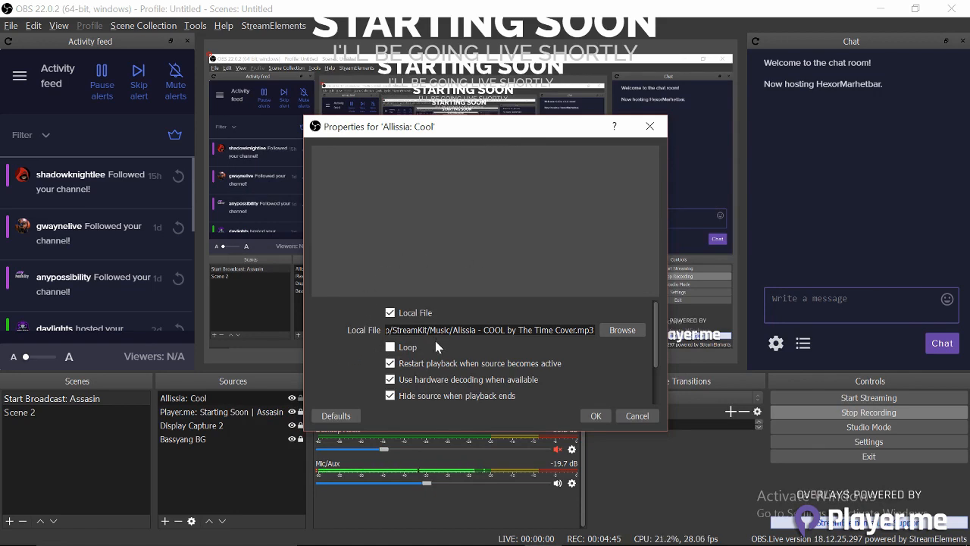
pyautogui.click(391, 347)
pyautogui.click(594, 416)
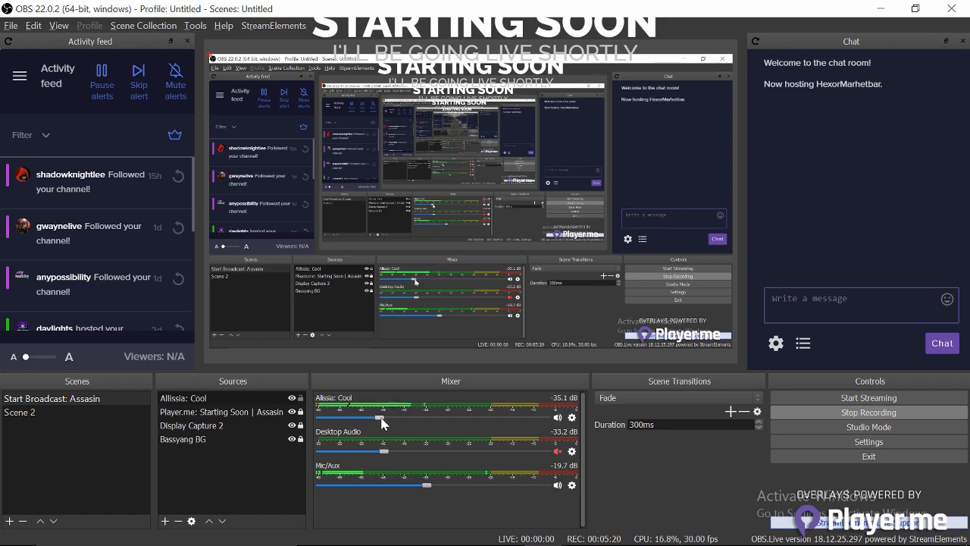
# - Drag the Allissia: Cool mixer slider down to about -40.7 dB, then select that source
pyautogui.moveTo(382, 417); pyautogui.dragTo(368, 417)
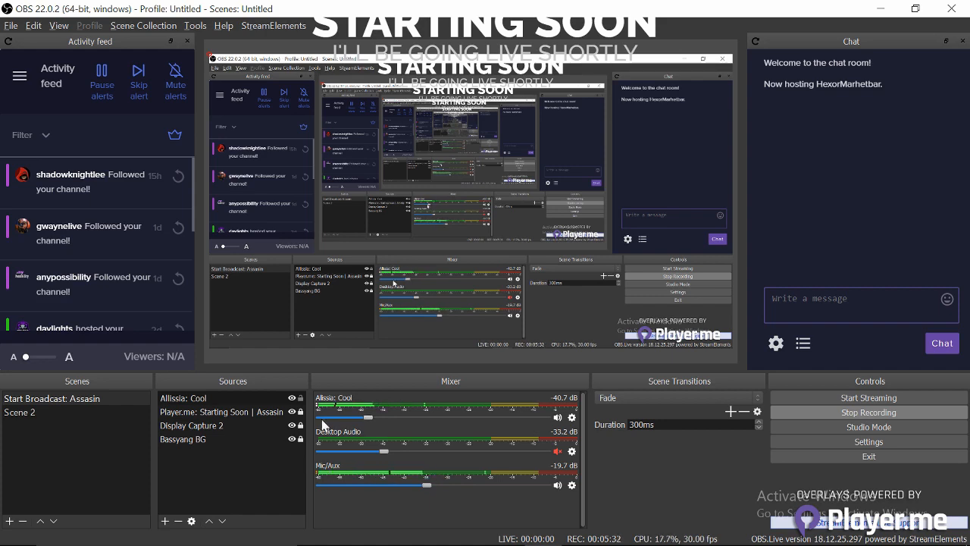
pyautogui.click(227, 400)
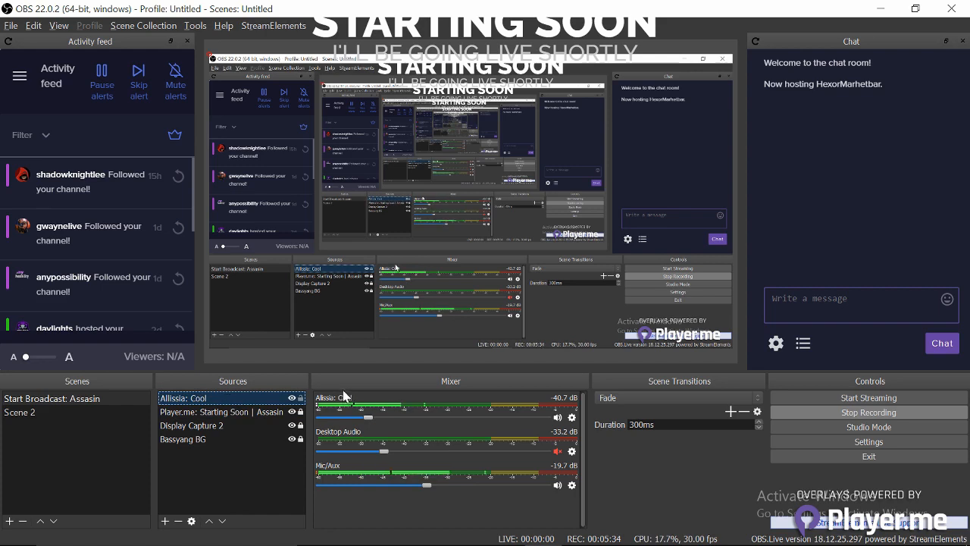
# - Move the Allissia: Cool source to the bottom of the source stack
pyautogui.click(244, 408)
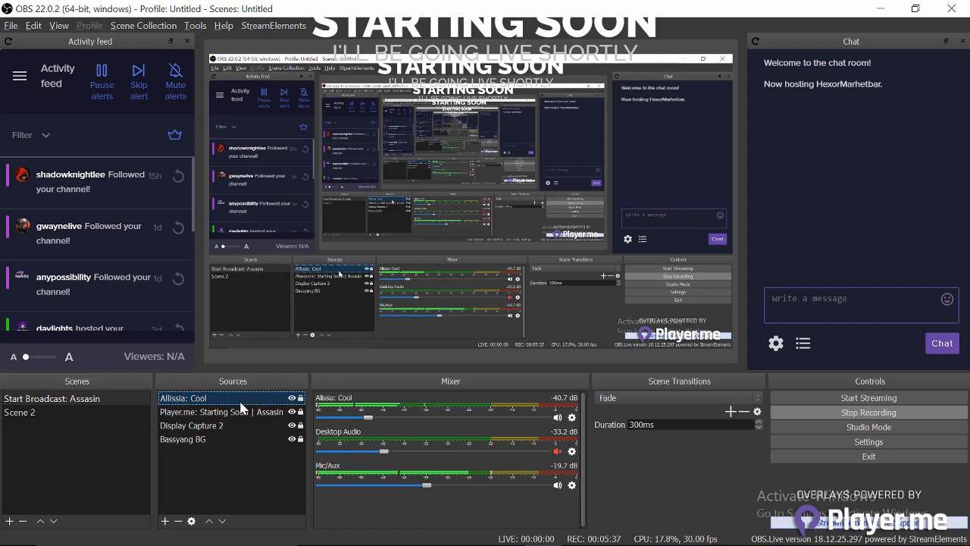
pyautogui.click(223, 522)
pyautogui.click(223, 521)
pyautogui.click(222, 522)
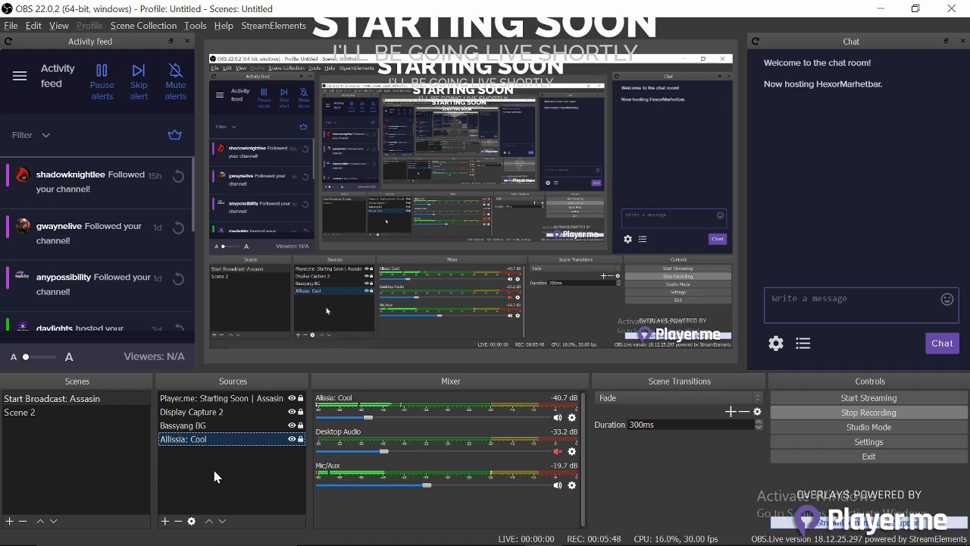
# - Raise Display Capture 2 above the Player.me overlay, then bring up the Player.me browser
pyautogui.click(233, 416)
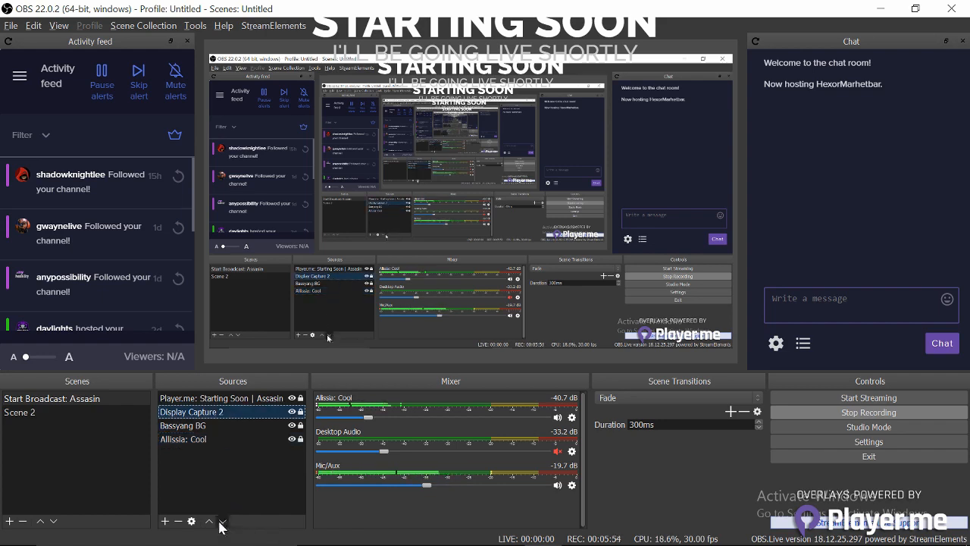
pyautogui.click(222, 522)
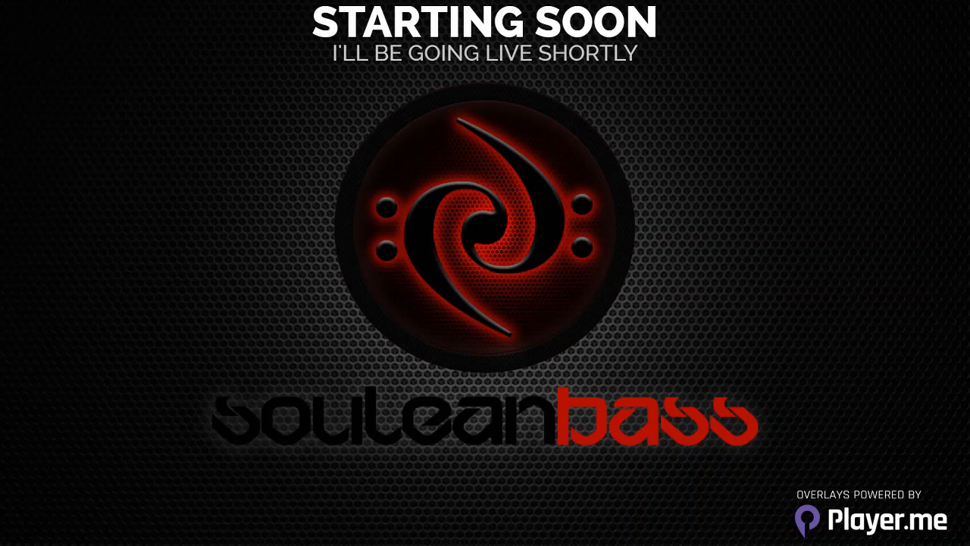
pyautogui.click(209, 521)
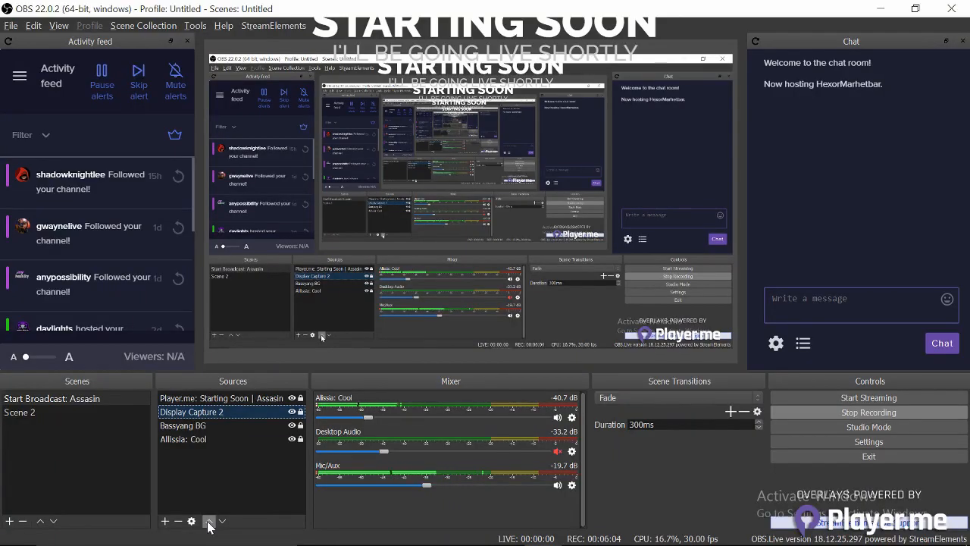
pyautogui.click(209, 521)
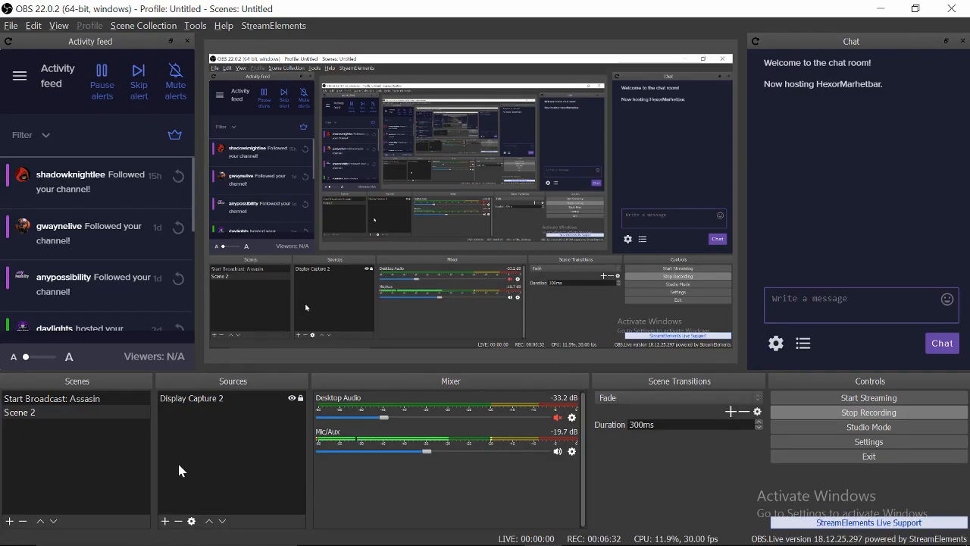
pyautogui.moveTo(542, 543)
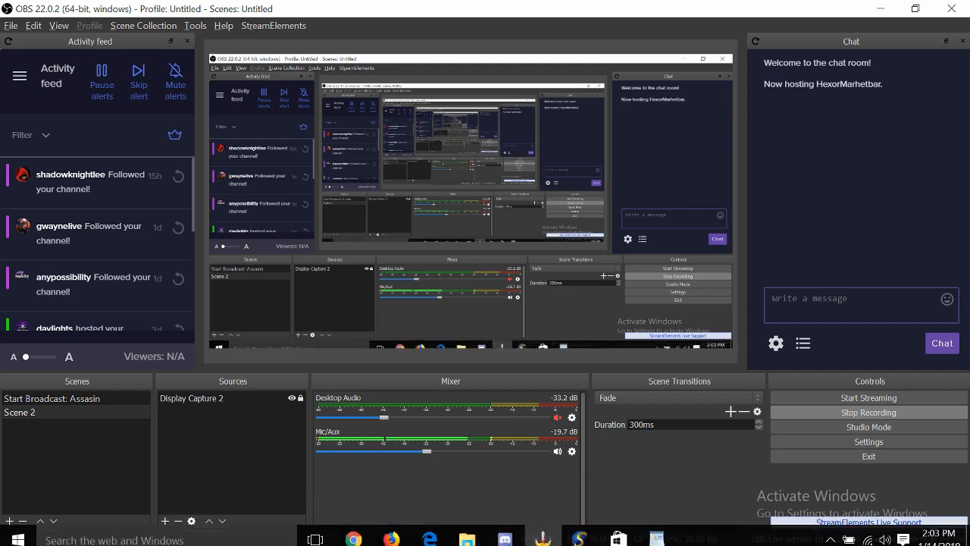
pyautogui.click(354, 533)
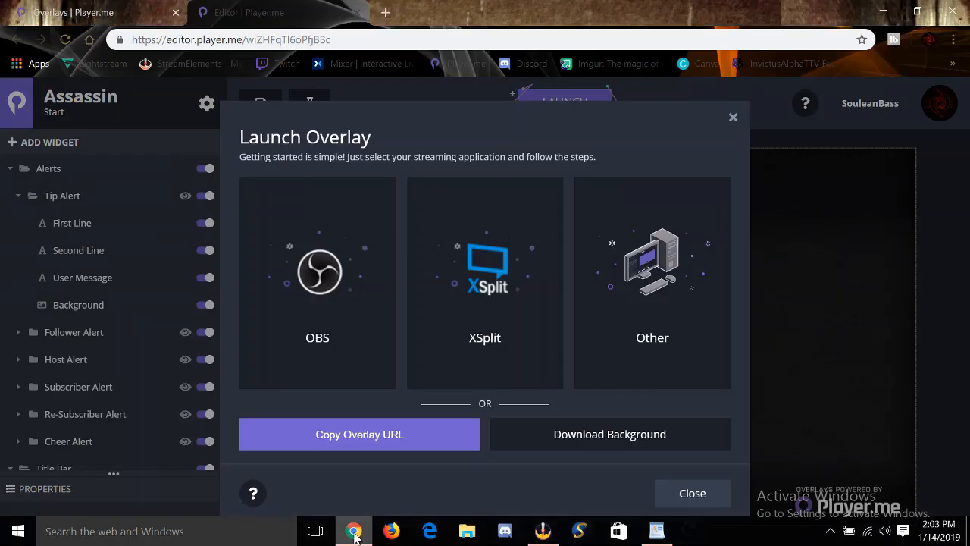
# - Close the Launch Overlay options and editor, copy the Assassin Intermission link, and return to OBS
pyautogui.click(732, 117)
pyautogui.click(356, 13)
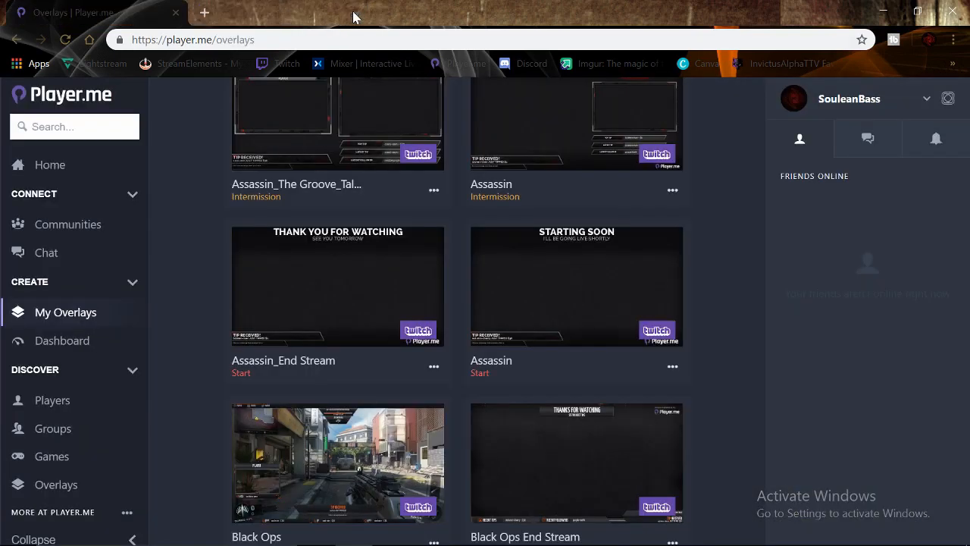
pyautogui.scroll(4, 207, 219)
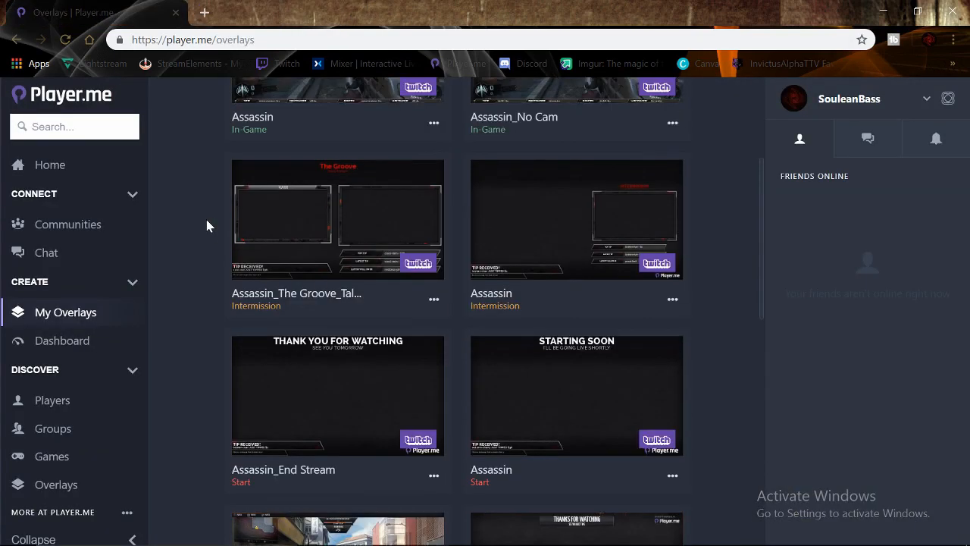
pyautogui.scroll(-2, 206, 225)
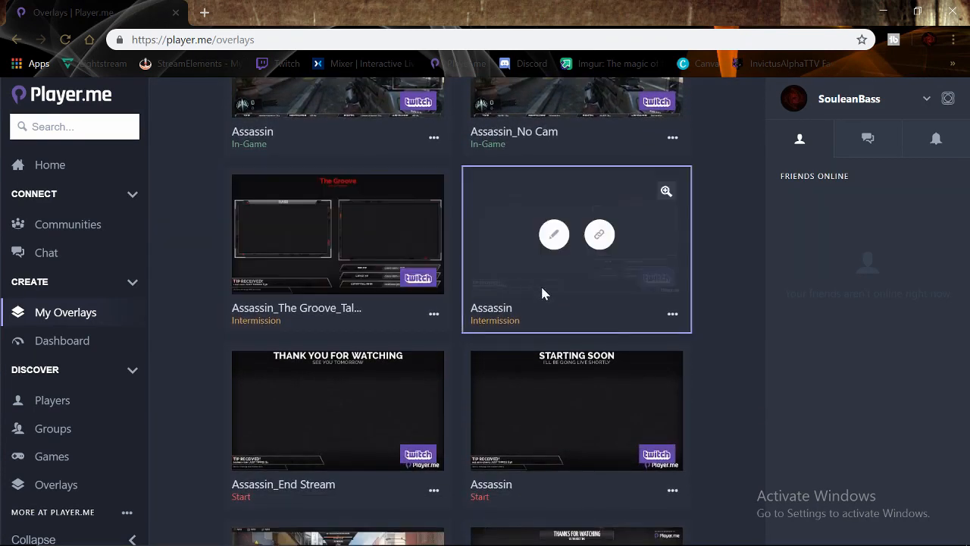
pyautogui.click(600, 236)
pyautogui.hotkey('alt', 'Tab')
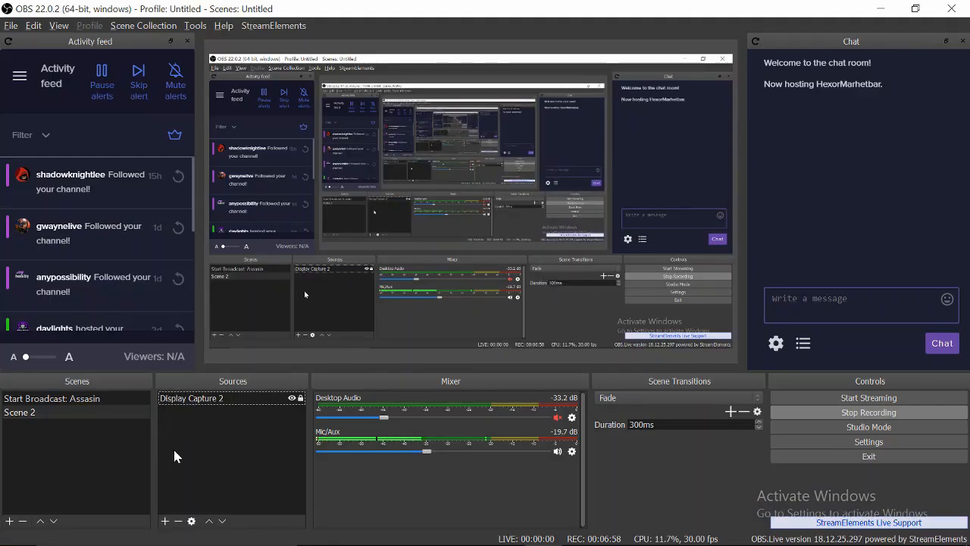
# - Add a browser source named 'Player.me: BRB | Assasin'
pyautogui.click(165, 520)
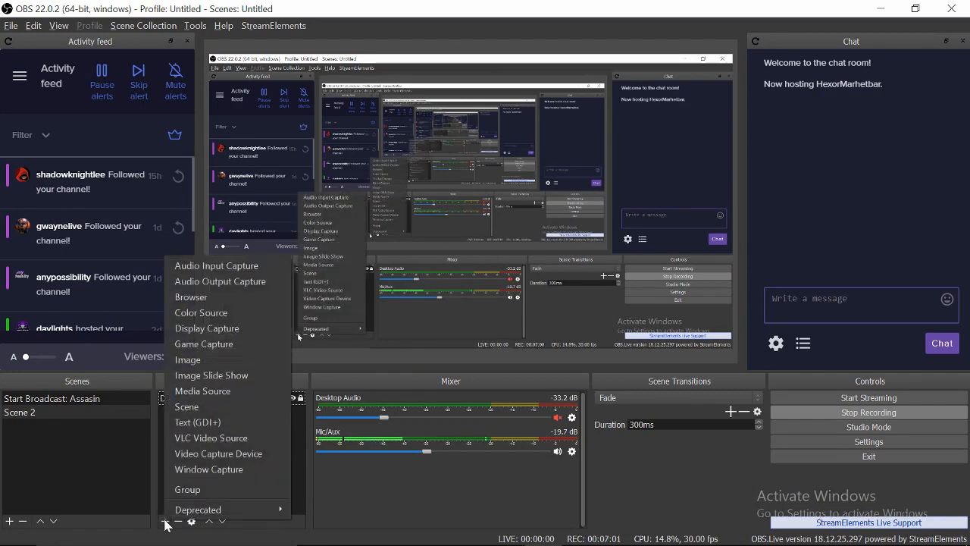
pyautogui.click(207, 299)
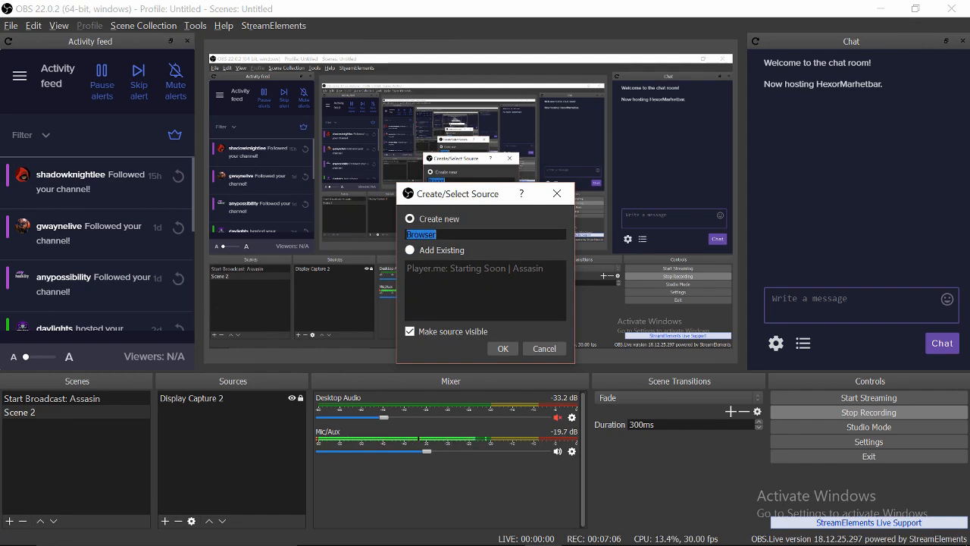
pyautogui.write('Player/m')
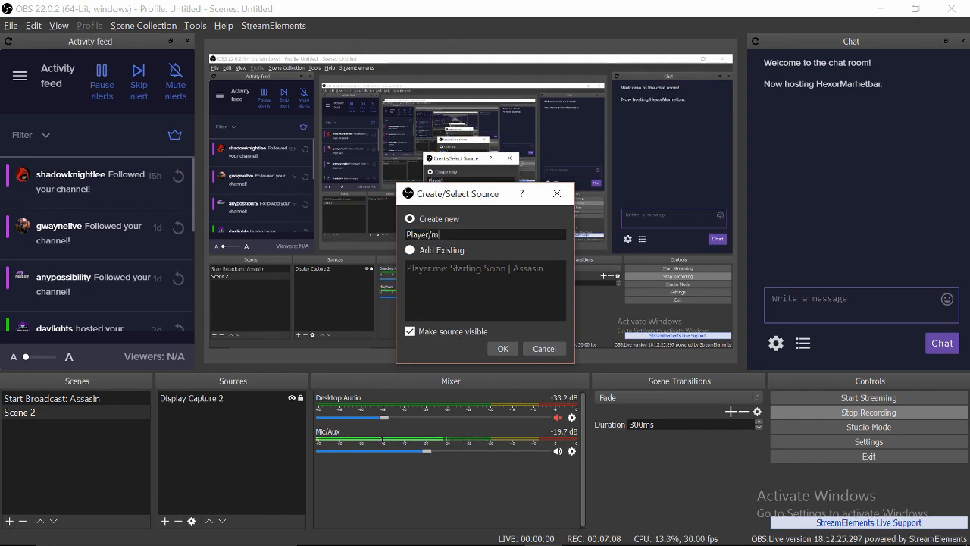
pyautogui.write('e')
pyautogui.press('BackSpace')
pyautogui.write('r.')
pyautogui.write('me')
pyautogui.write(':')
pyautogui.write(' B')
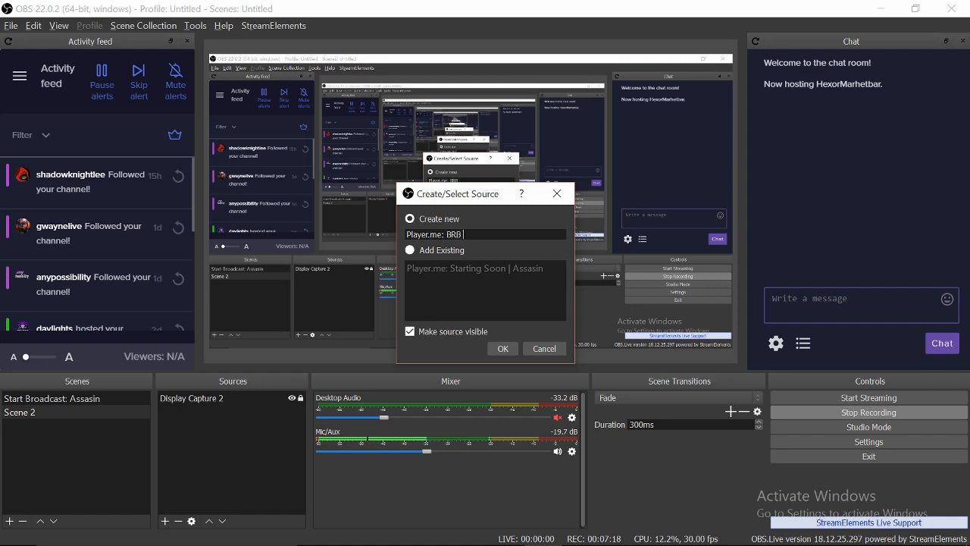
pyautogui.write('RD | Assasin')
pyautogui.click(502, 348)
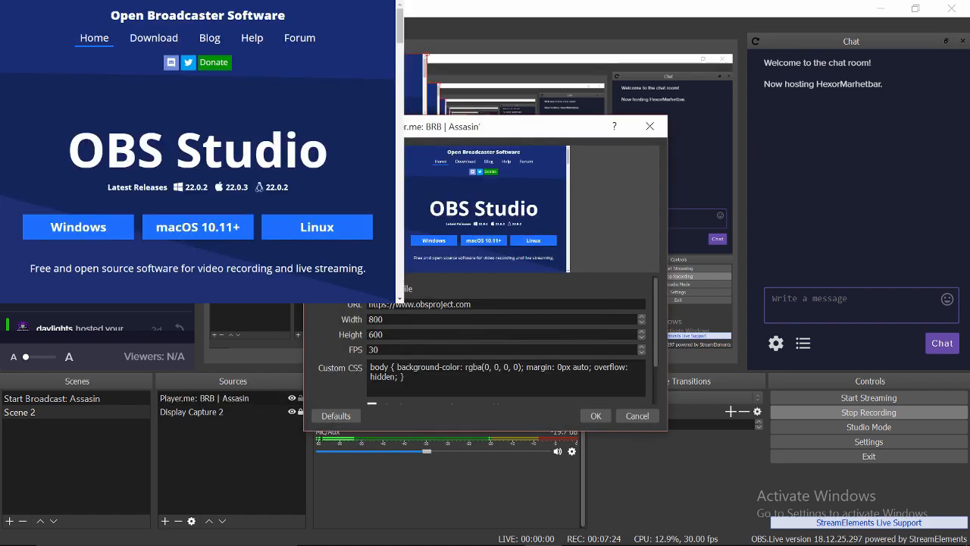
# - Paste the copied overlay link as the URL and set the size to 1920×1080
pyautogui.moveTo(472, 304); pyautogui.dragTo(369, 304)
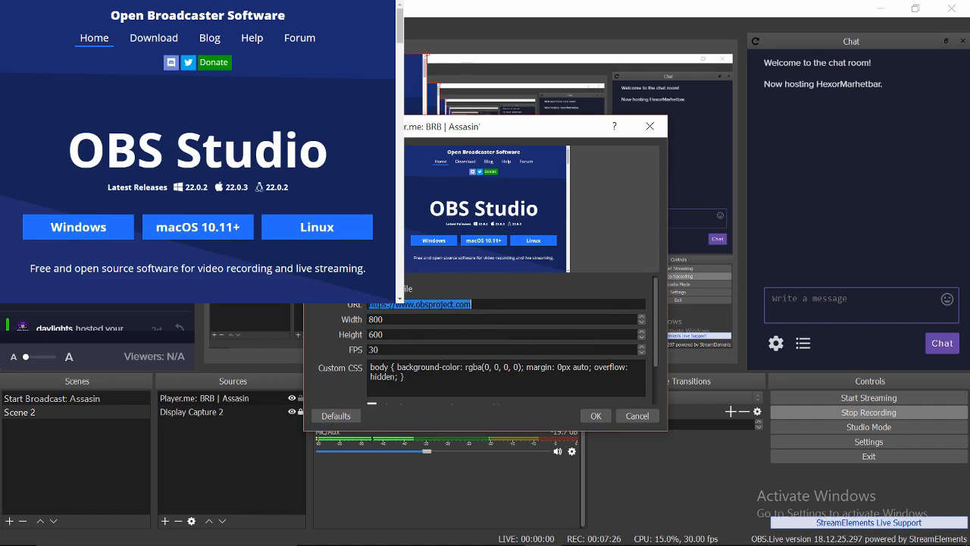
pyautogui.press('Tab')
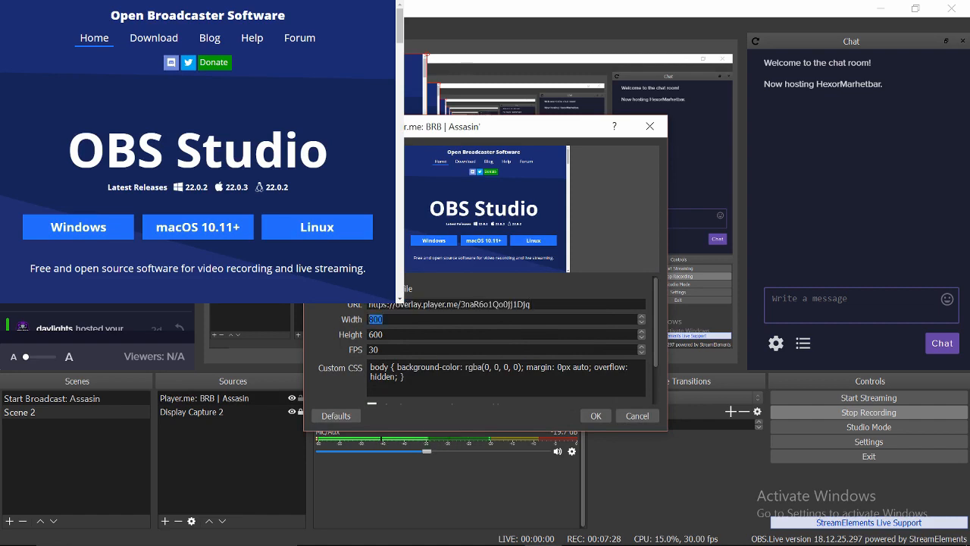
pyautogui.write('10')
pyautogui.press('BackSpace')
pyautogui.write('920')
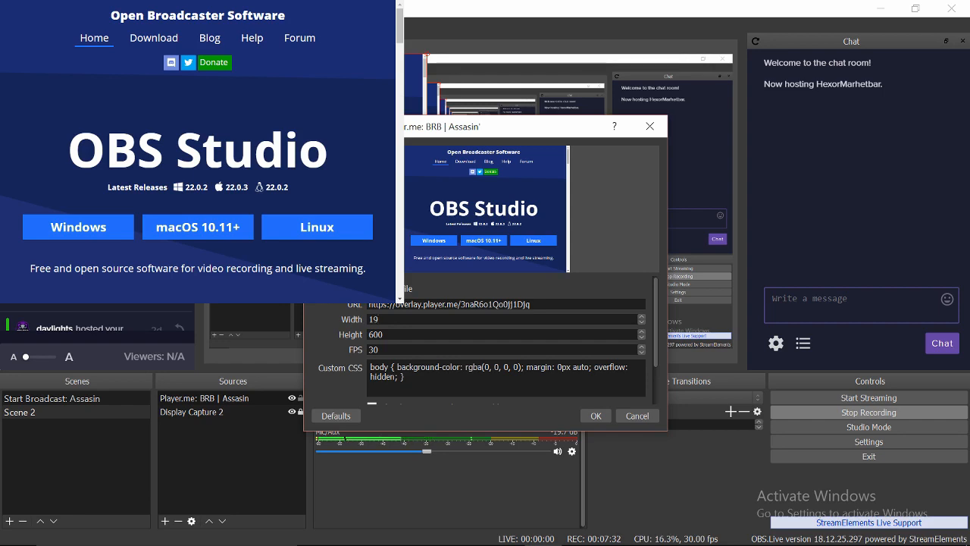
pyautogui.press('Tab')
pyautogui.write('1080')
pyautogui.click(597, 416)
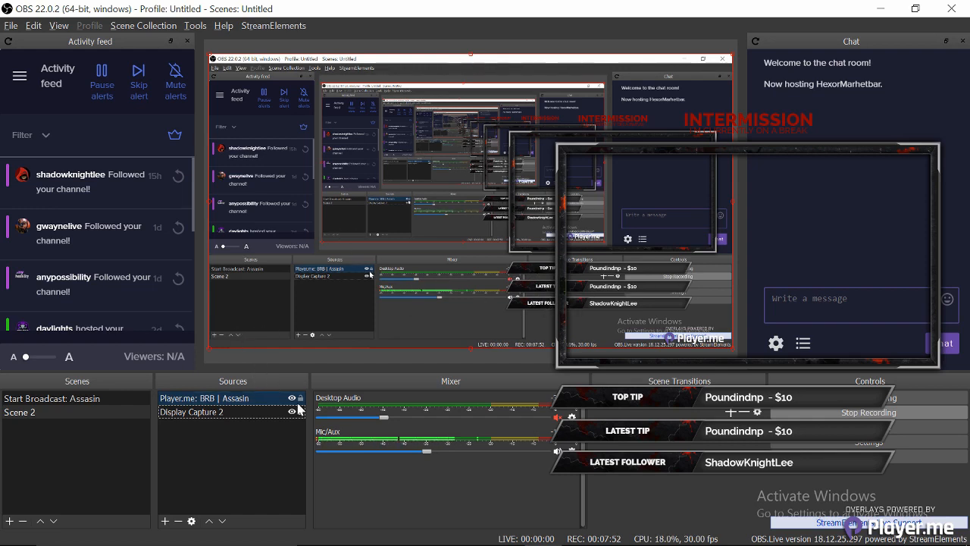
pyautogui.click(251, 412)
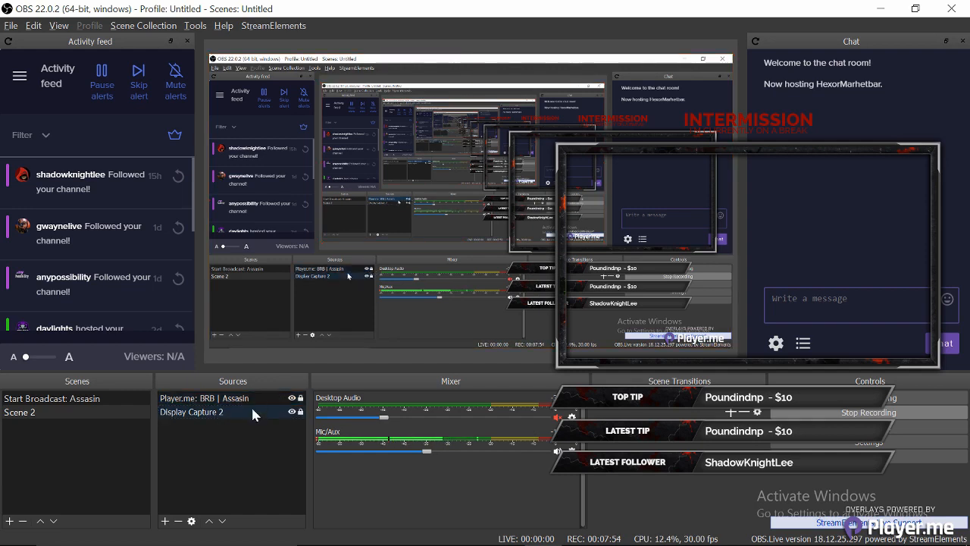
pyautogui.click(291, 411)
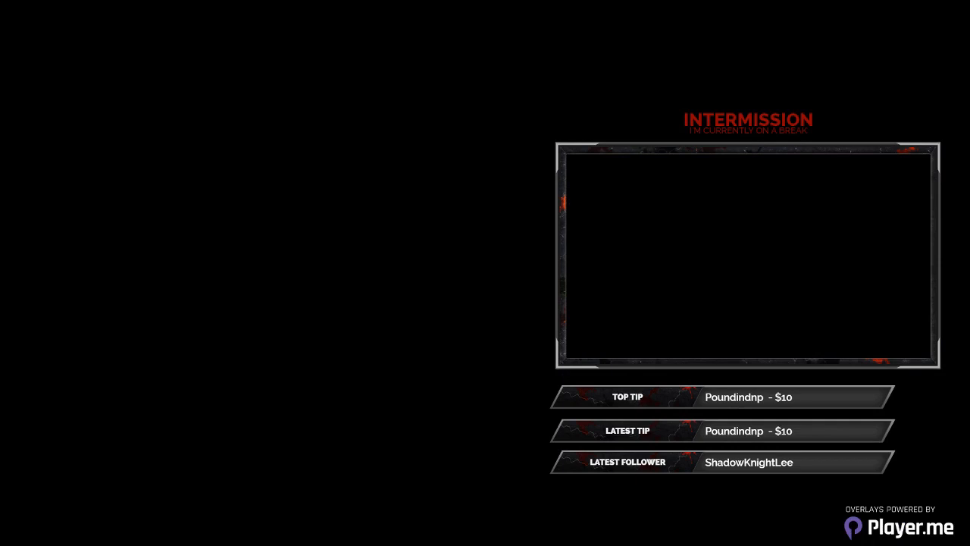
pyautogui.click(292, 413)
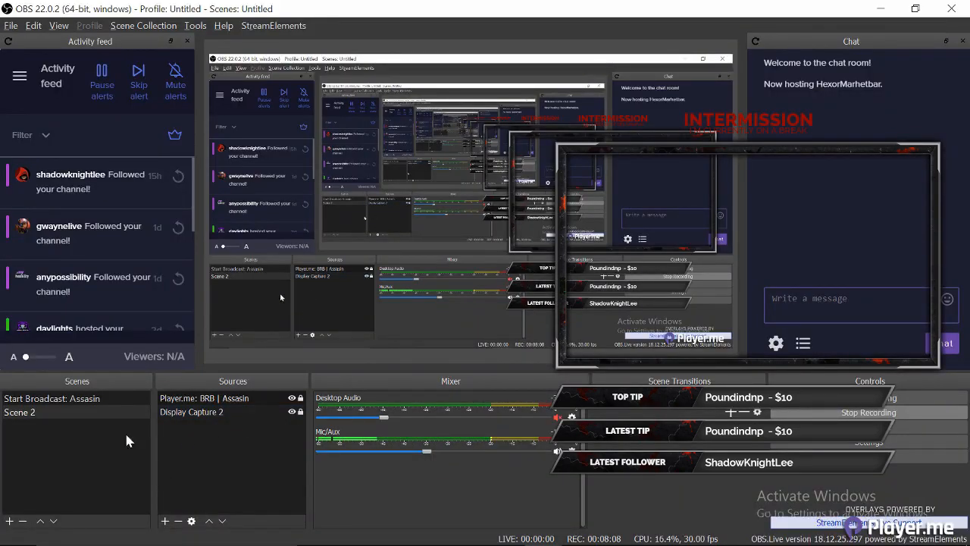
# - Add an image source named 'Bass Cassette'
pyautogui.click(165, 520)
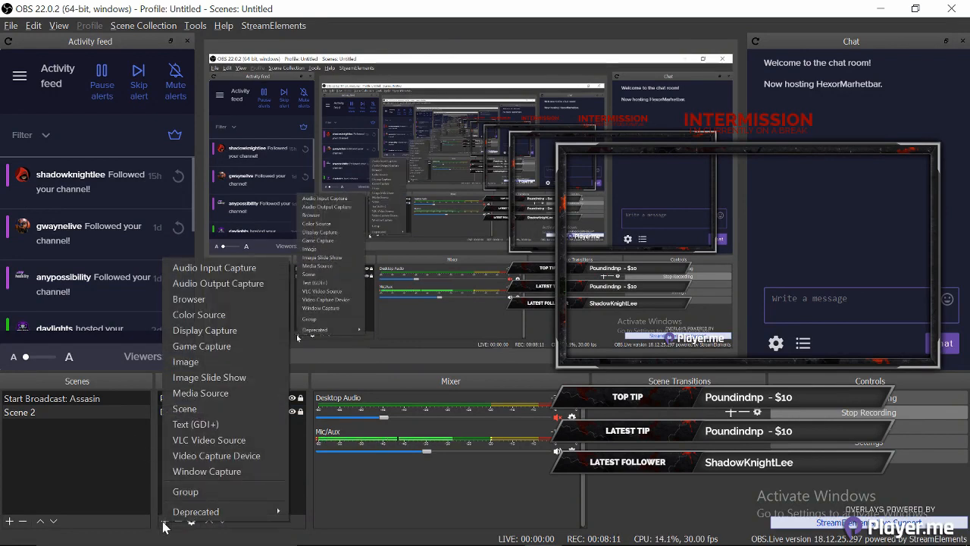
pyautogui.click(188, 362)
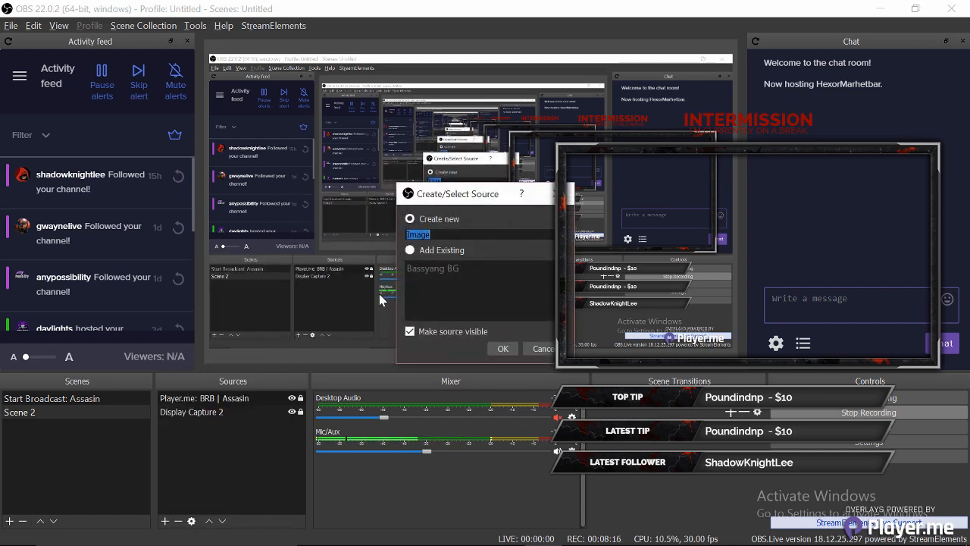
pyautogui.write('Bass Ca')
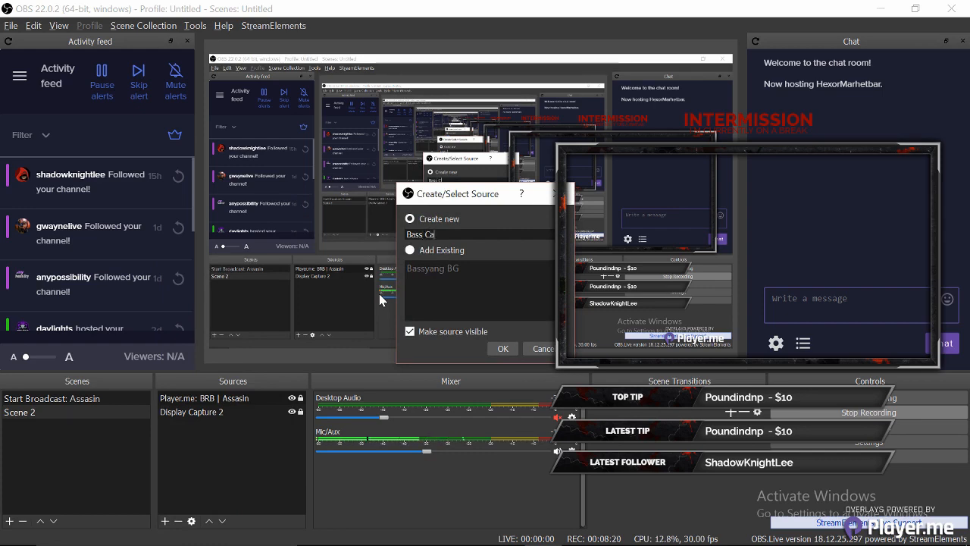
pyautogui.write('ssette')
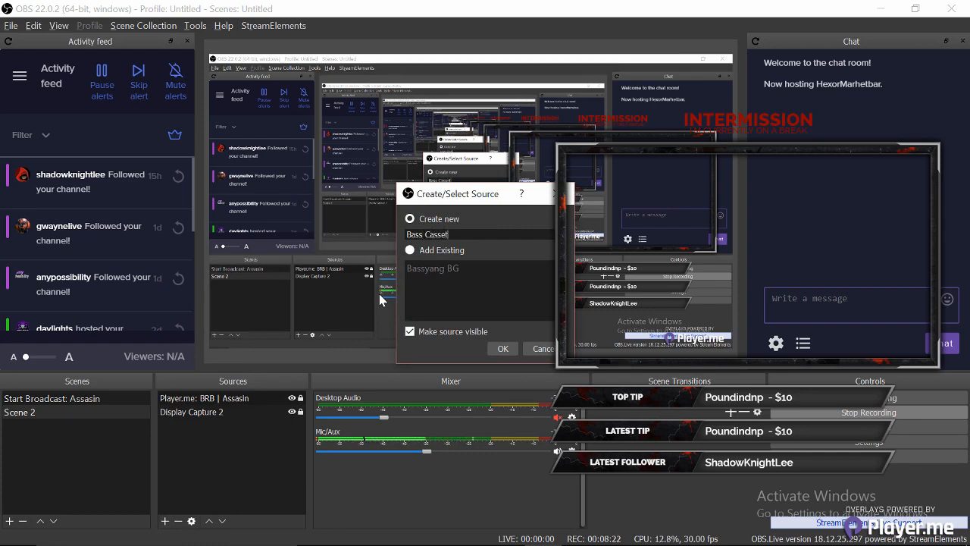
pyautogui.click(500, 347)
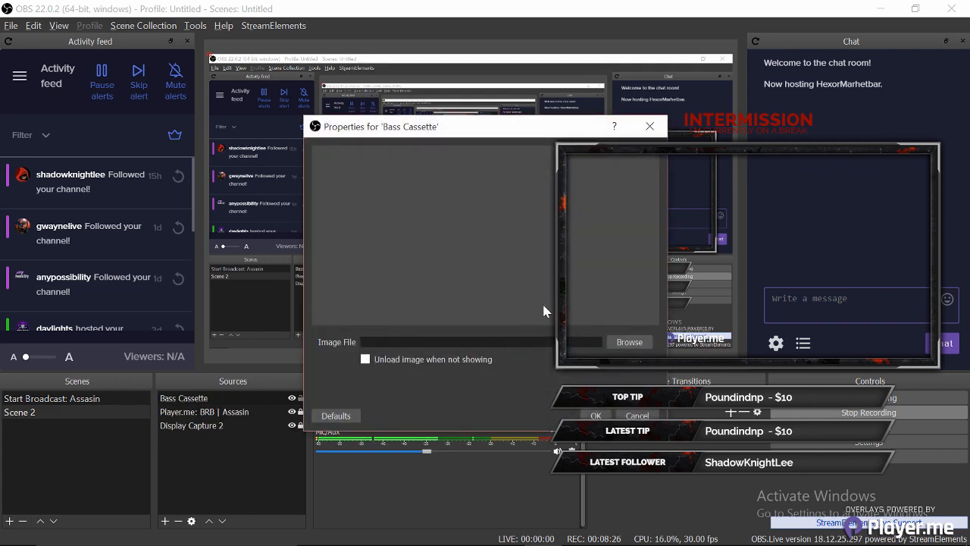
# - Browse to the Stream Pics > BackGrounds folder and load a background picture
pyautogui.click(628, 343)
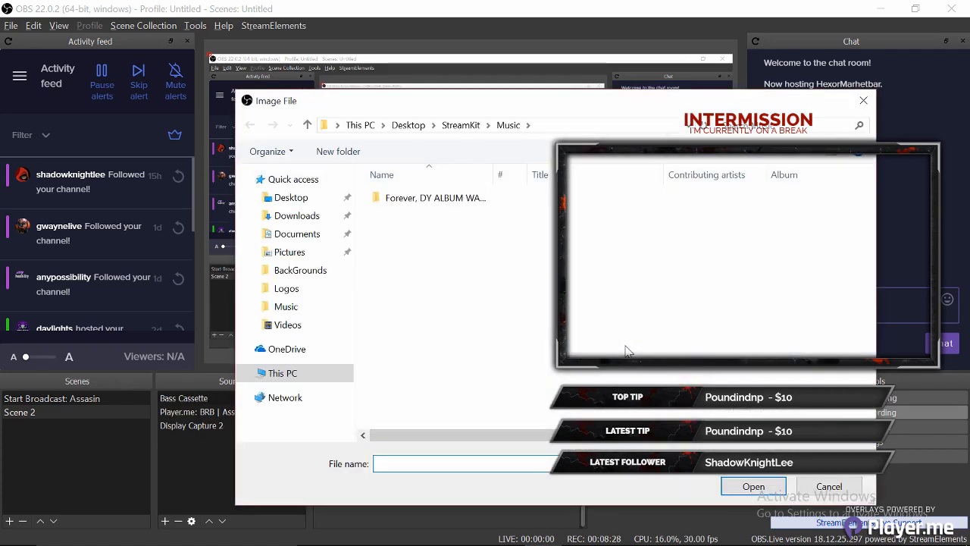
pyautogui.click(286, 295)
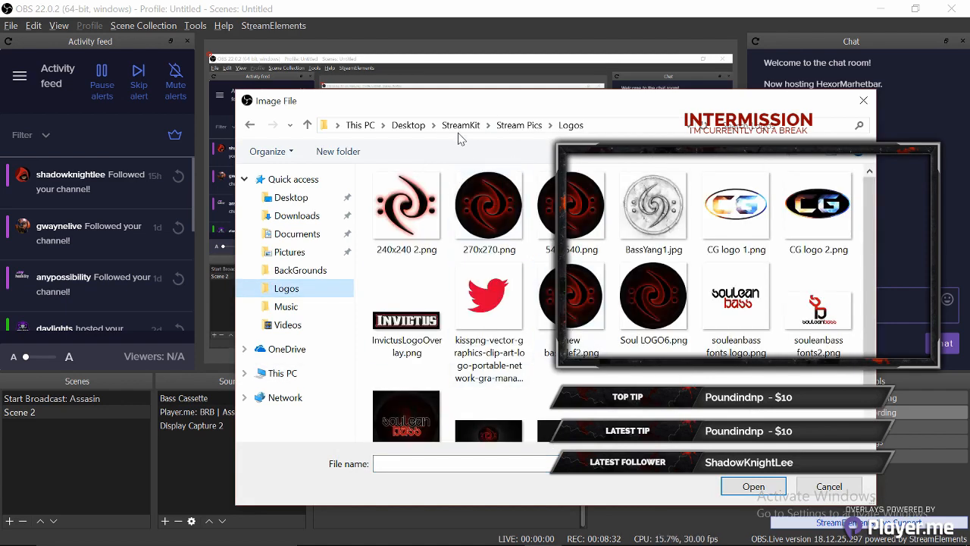
pyautogui.click(521, 130)
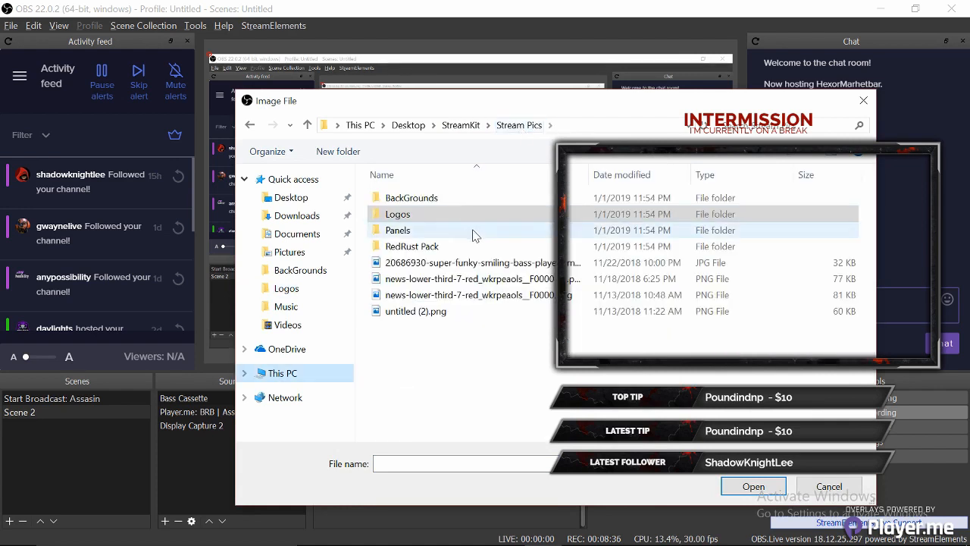
pyautogui.doubleClick(428, 203)
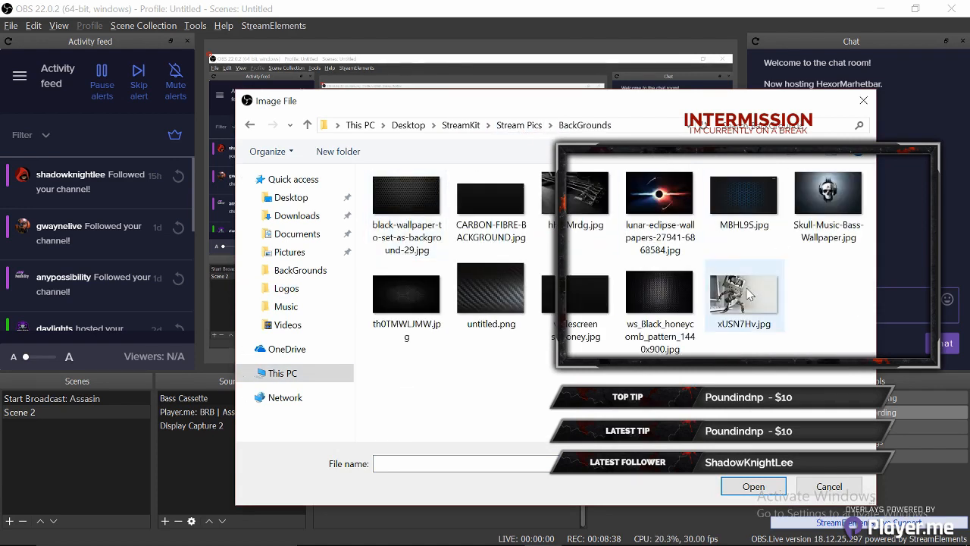
pyautogui.doubleClick(746, 344)
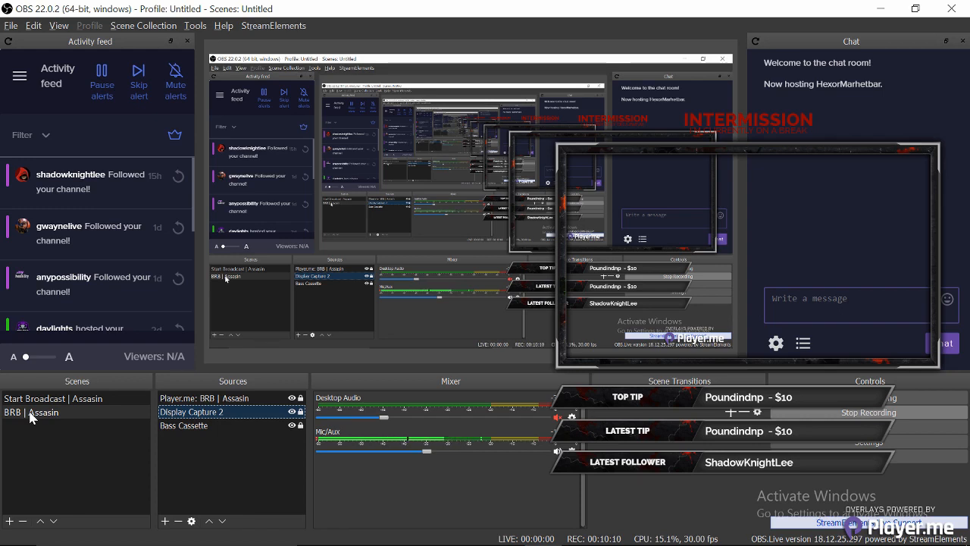
# - Create a new scene named 'End Broadcast | Assasin'
pyautogui.click(10, 521)
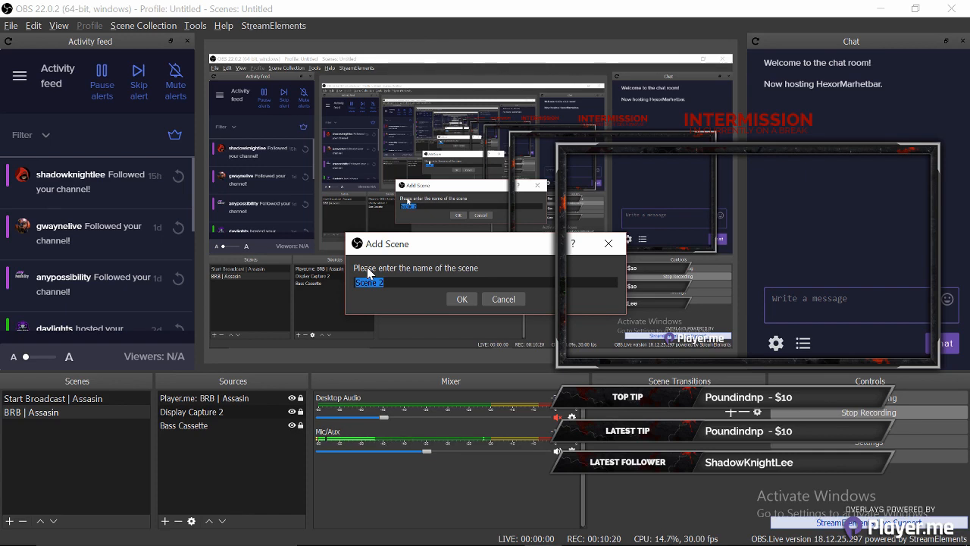
pyautogui.write('End Broadcas')
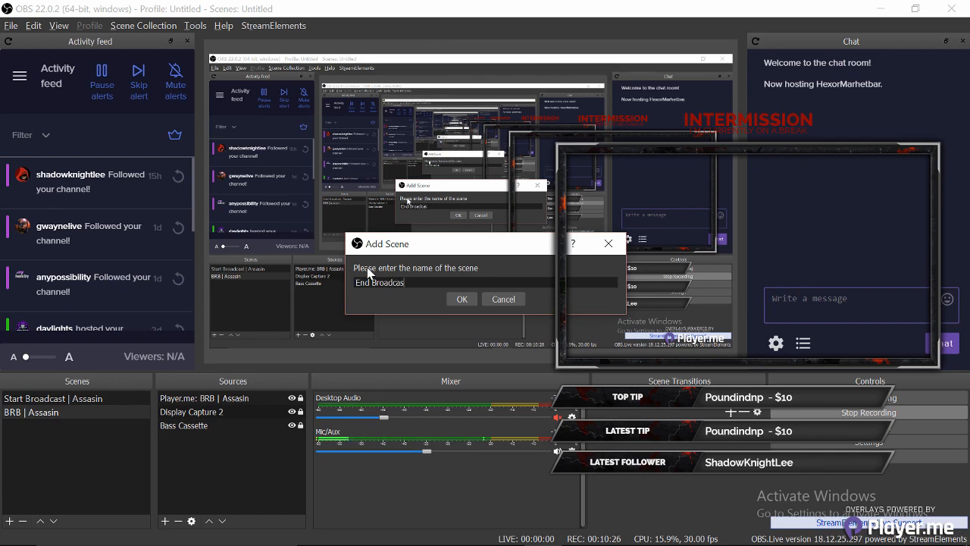
pyautogui.write('t | As')
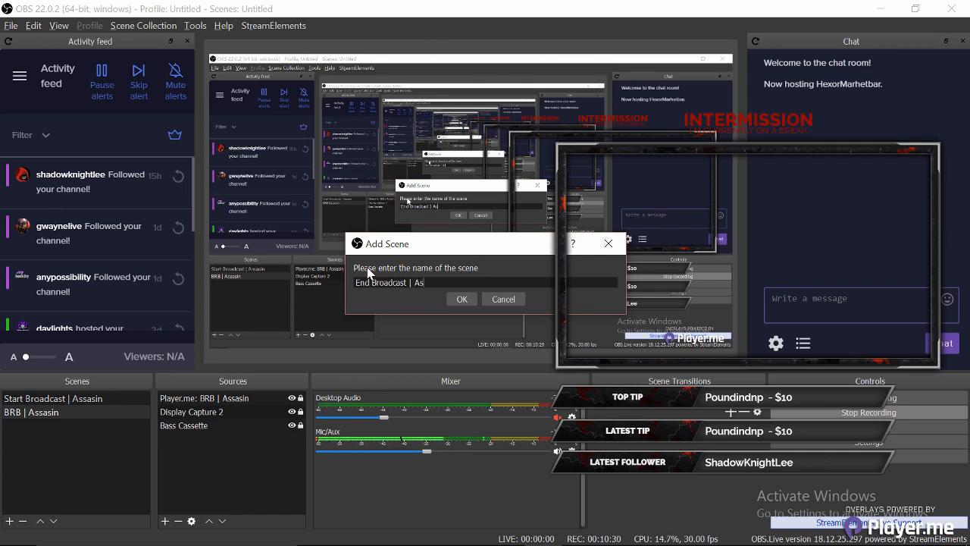
pyautogui.write('sasin')
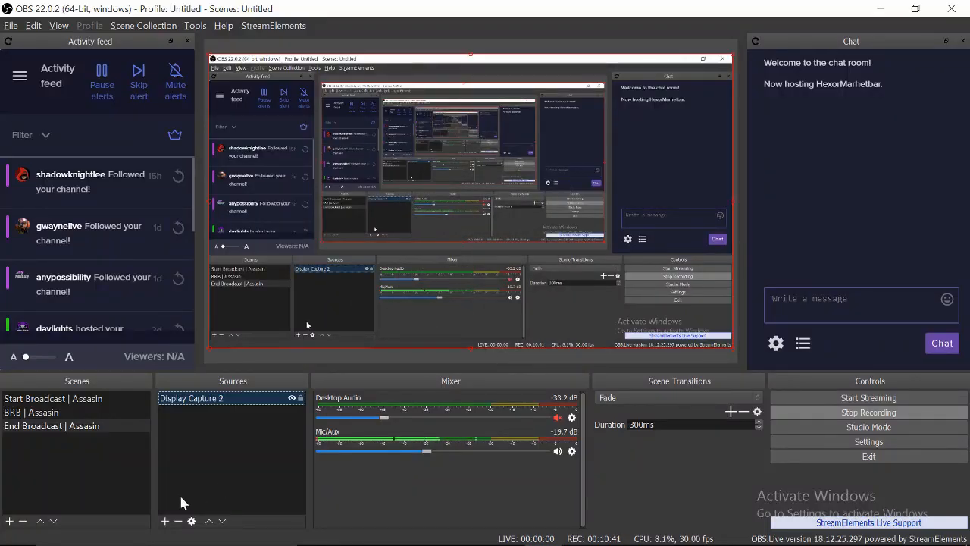
pyautogui.click(164, 521)
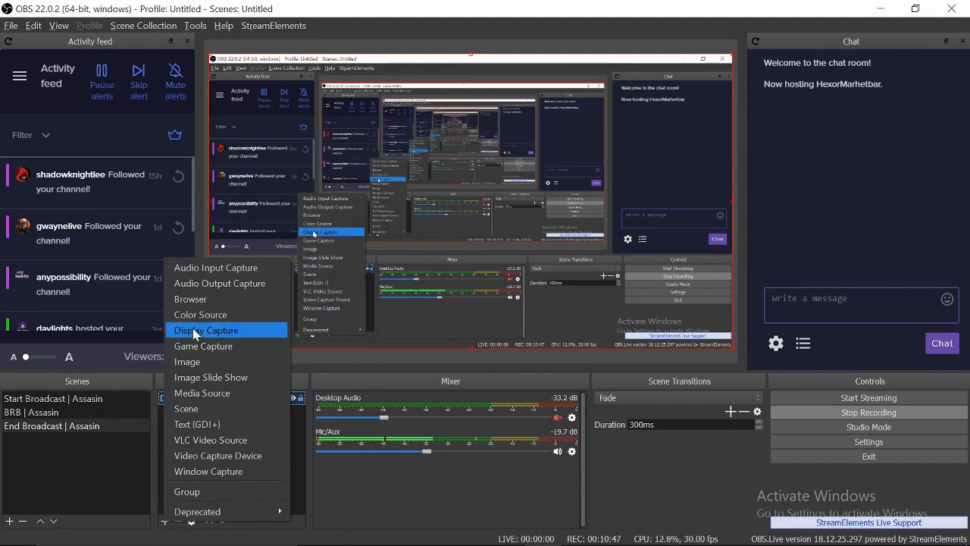
pyautogui.click(122, 469)
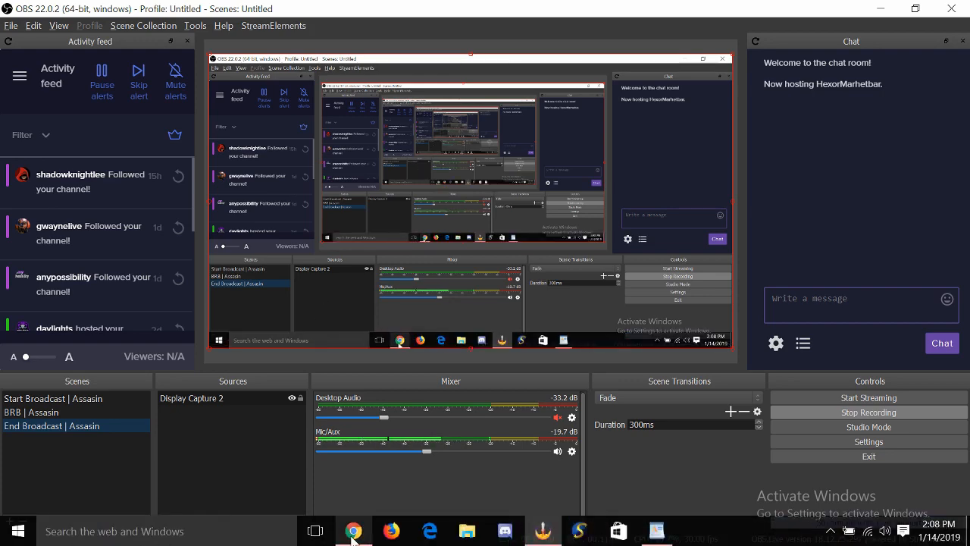
# - On Player.me's overlays page, copy the Assassin_End Stream link and return to OBS
pyautogui.click(352, 534)
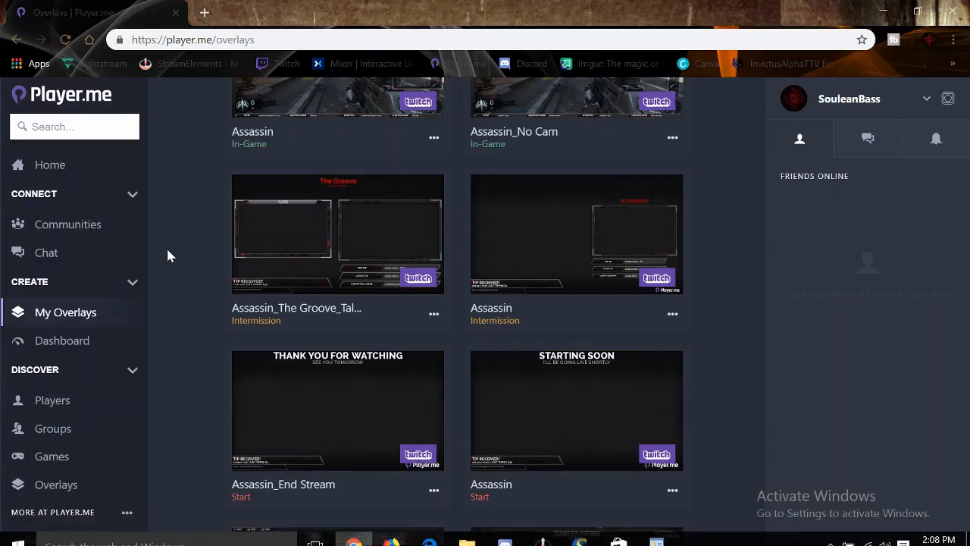
pyautogui.scroll(3, 184, 250)
pyautogui.scroll(-4, 184, 250)
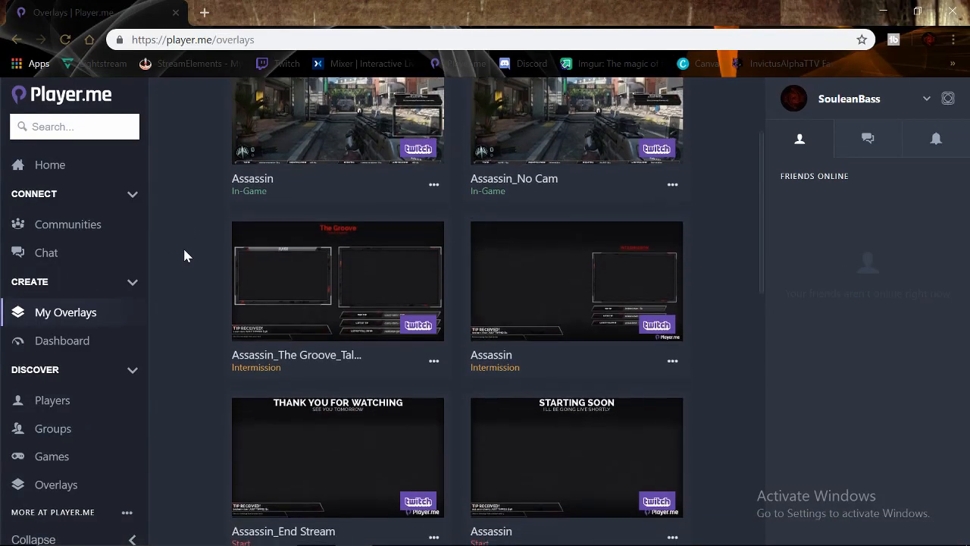
pyautogui.scroll(-1, 184, 255)
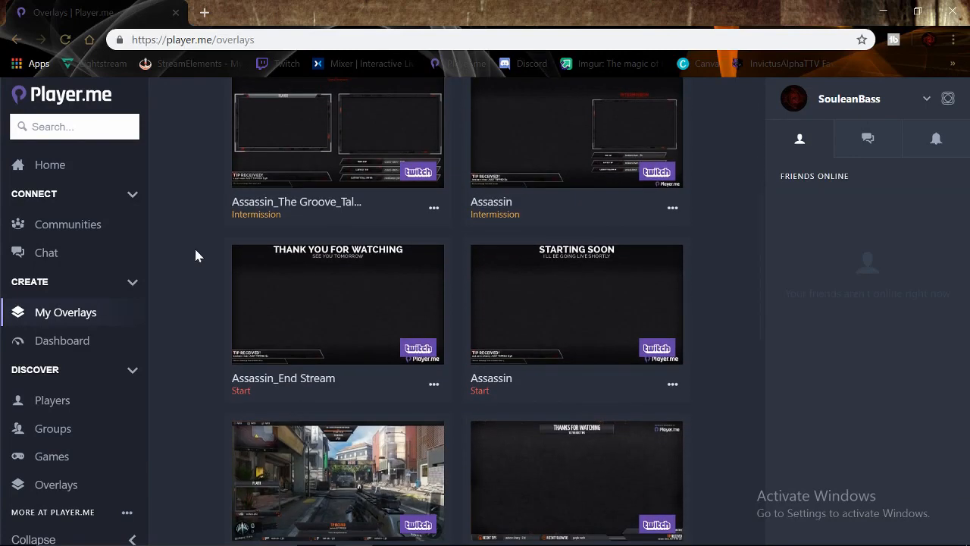
pyautogui.moveTo(294, 327)
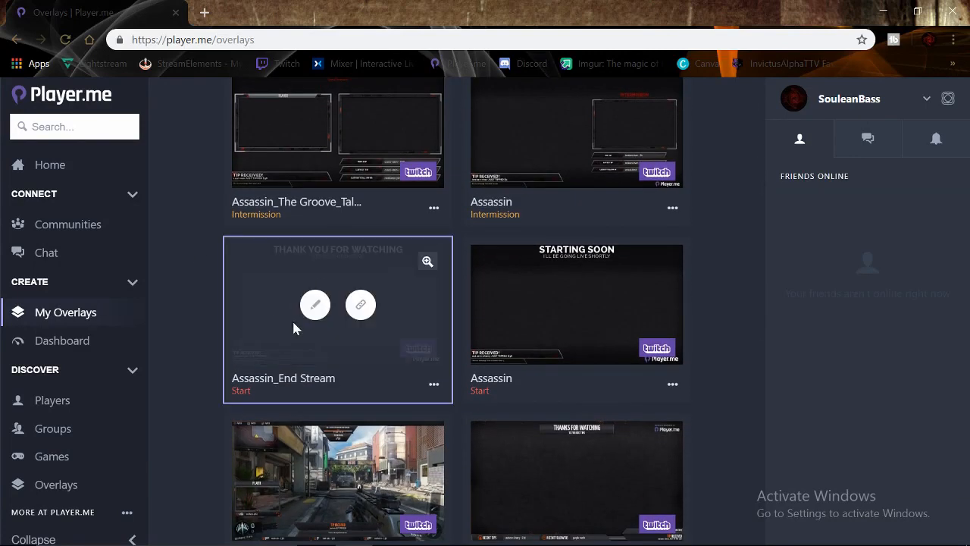
pyautogui.click(360, 305)
pyautogui.hotkey('alt', 'Tab')
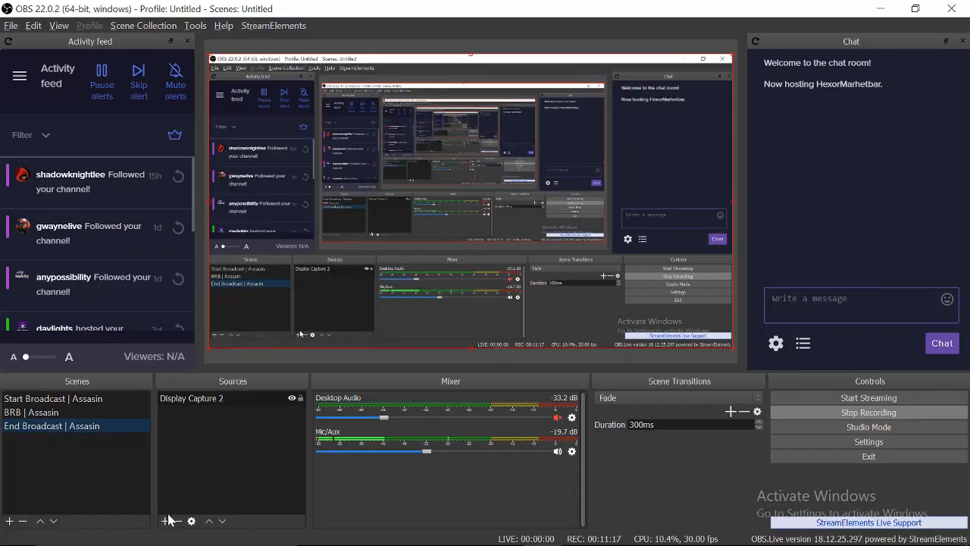
# - Add a browser source named 'Player.me: End Broadcast | Assasin'
pyautogui.click(166, 522)
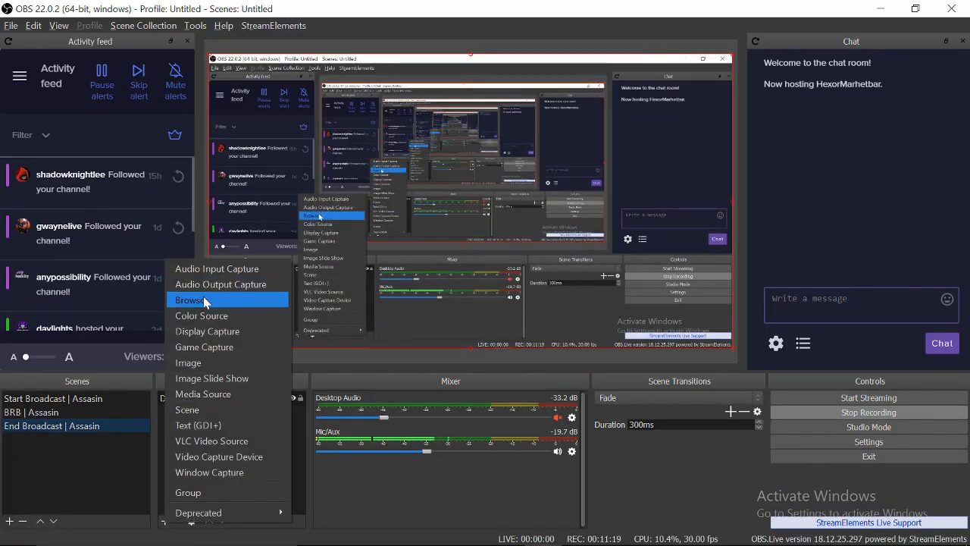
pyautogui.click(204, 299)
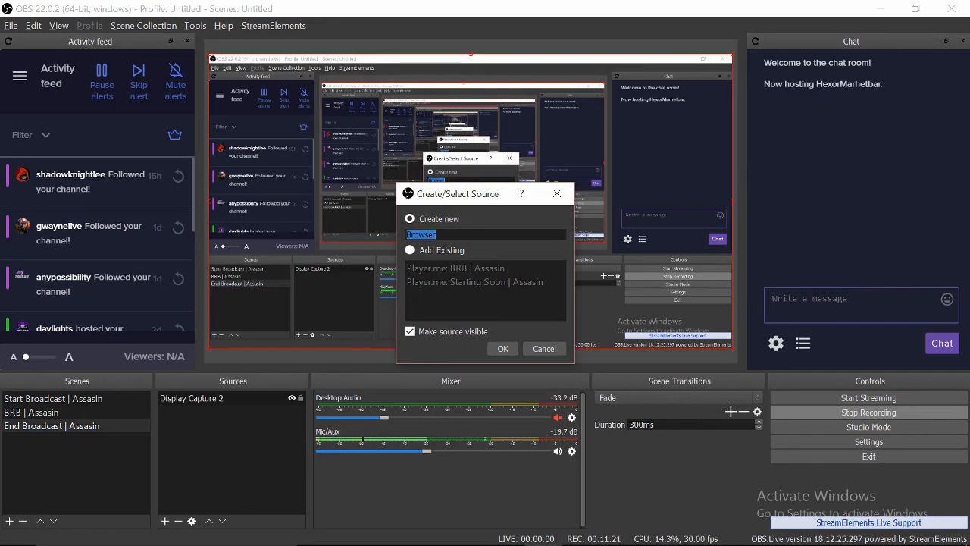
pyautogui.write('Player')
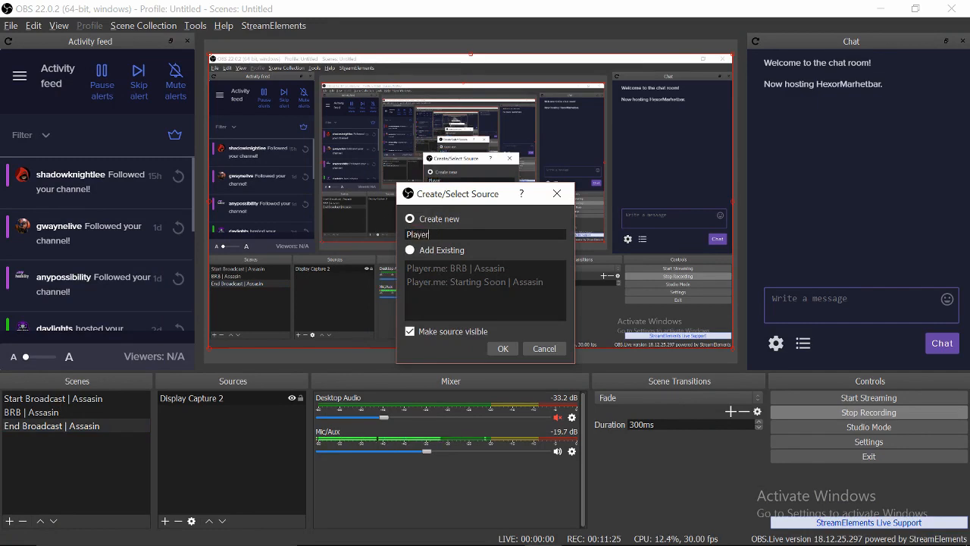
pyautogui.write('.me: End')
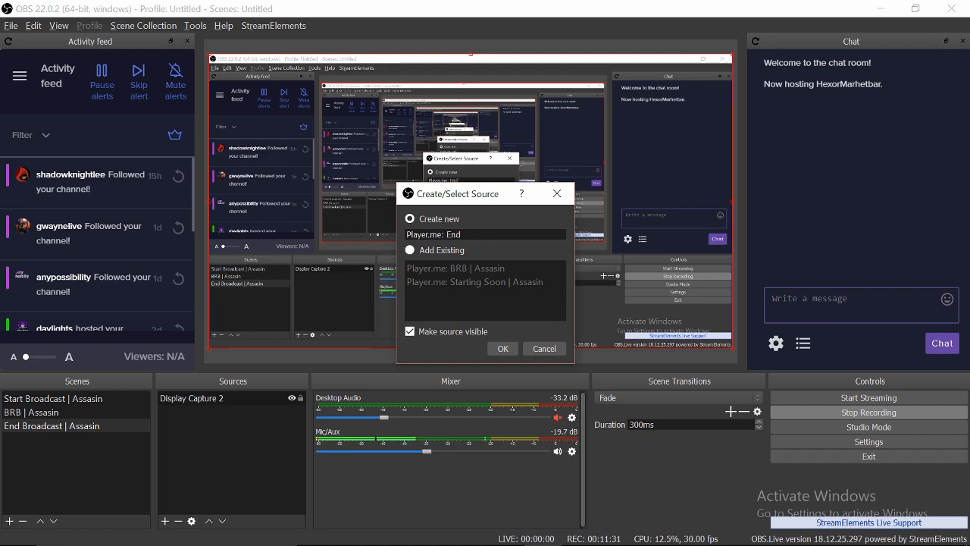
pyautogui.write(' Broadcast | Assasin')
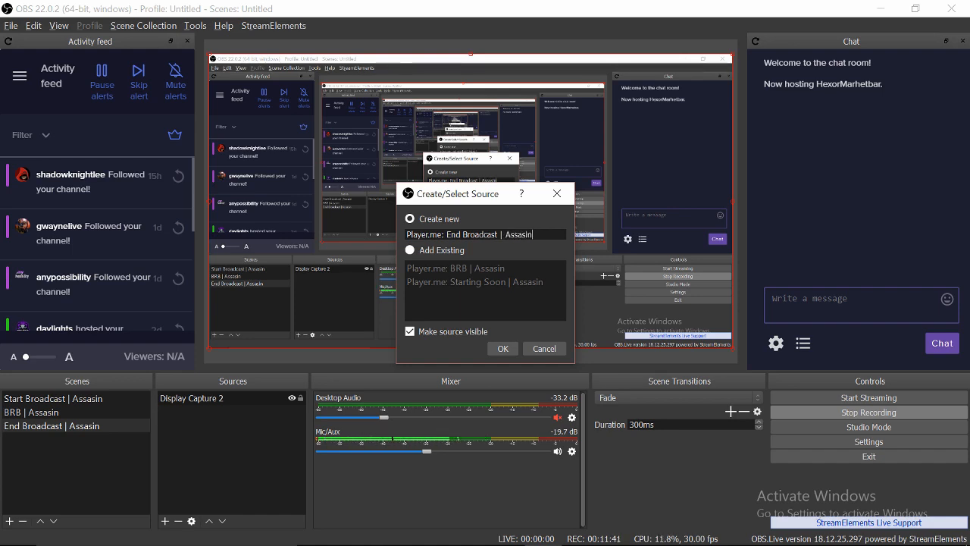
pyautogui.press('Return')
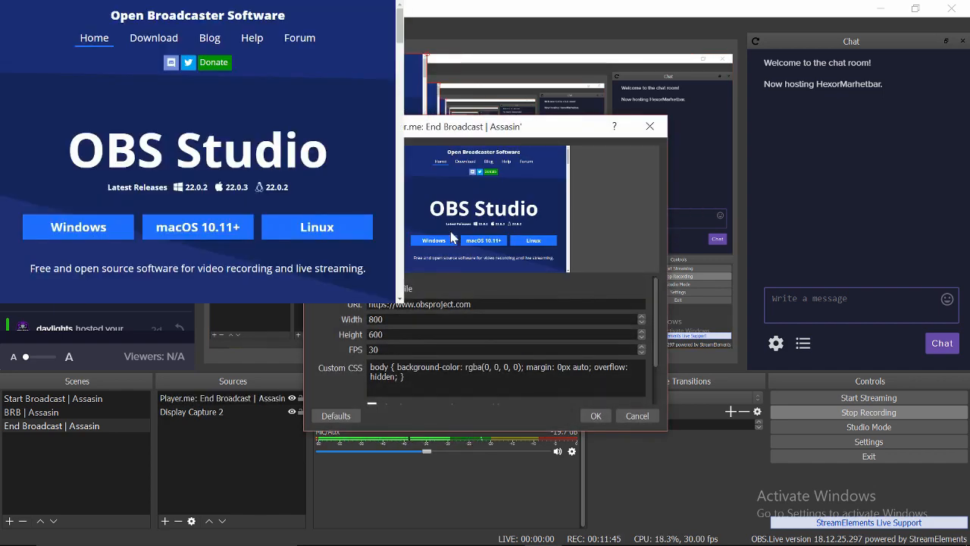
# - Paste the end-stream overlay link as the URL and set the size to 1920×1080
pyautogui.moveTo(471, 304); pyautogui.dragTo(368, 304)
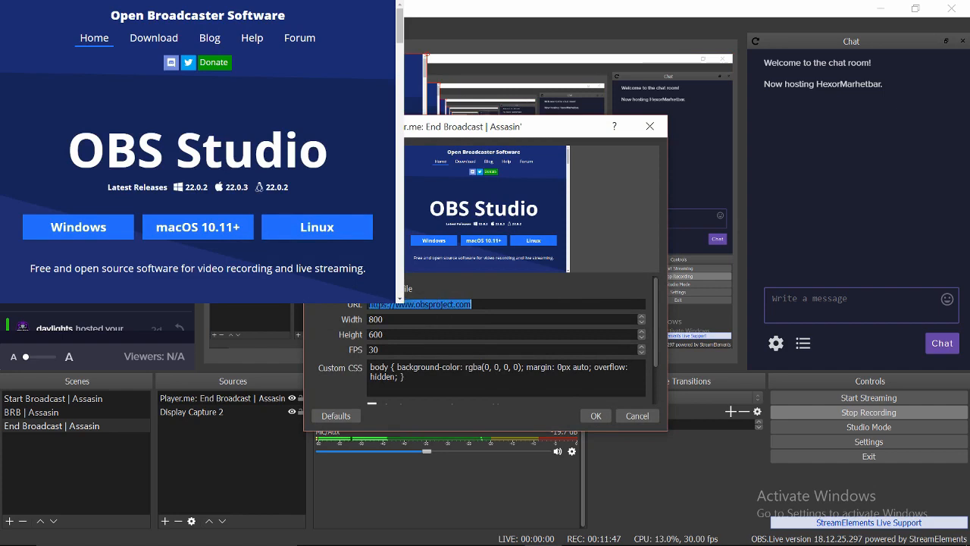
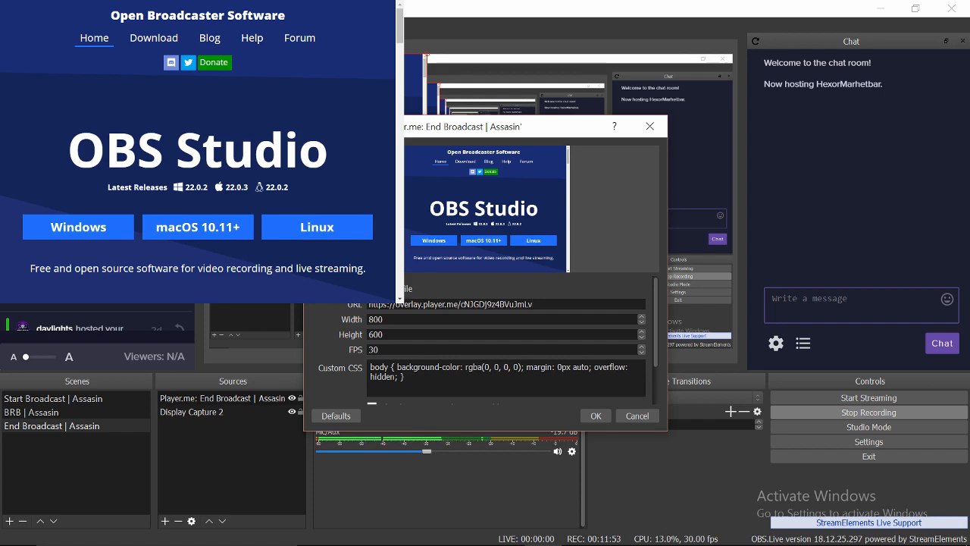
pyautogui.press('Tab')
pyautogui.write('19')
pyautogui.write('20')
pyautogui.press('Tab')
pyautogui.write('1080')
pyautogui.click(599, 416)
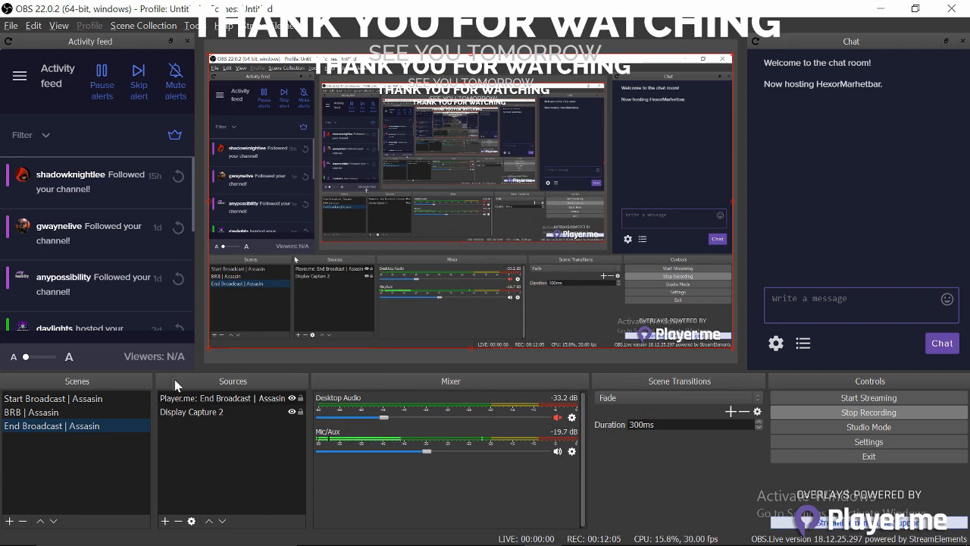
pyautogui.click(291, 411)
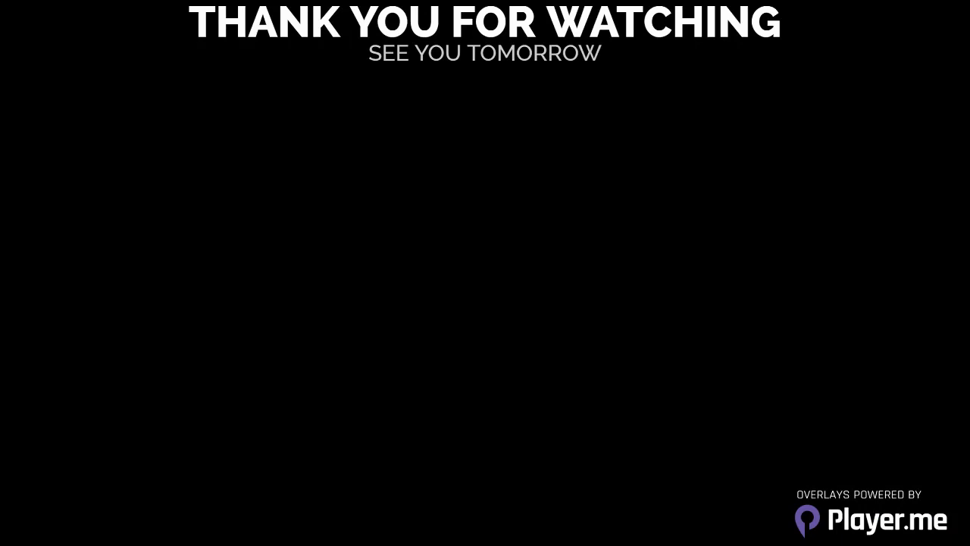
pyautogui.click(291, 411)
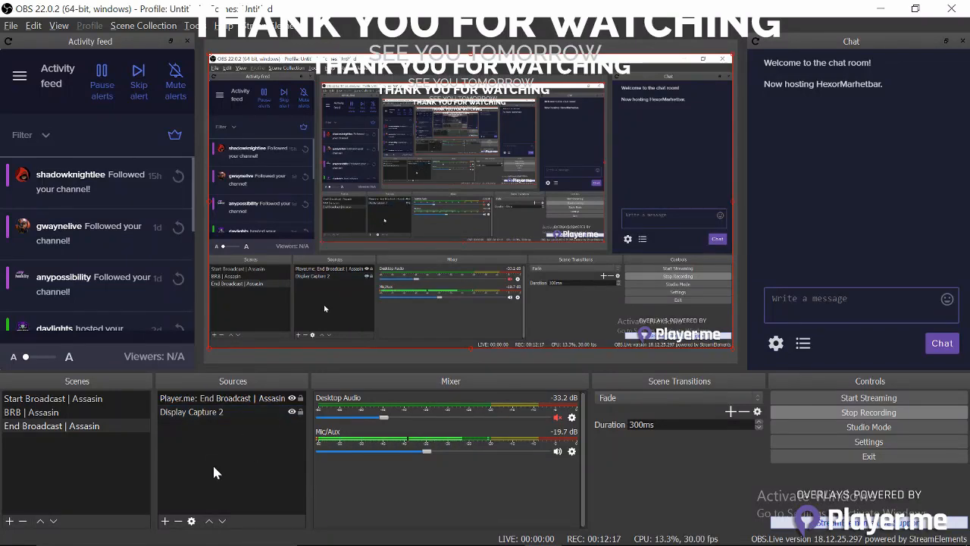
pyautogui.click(271, 403)
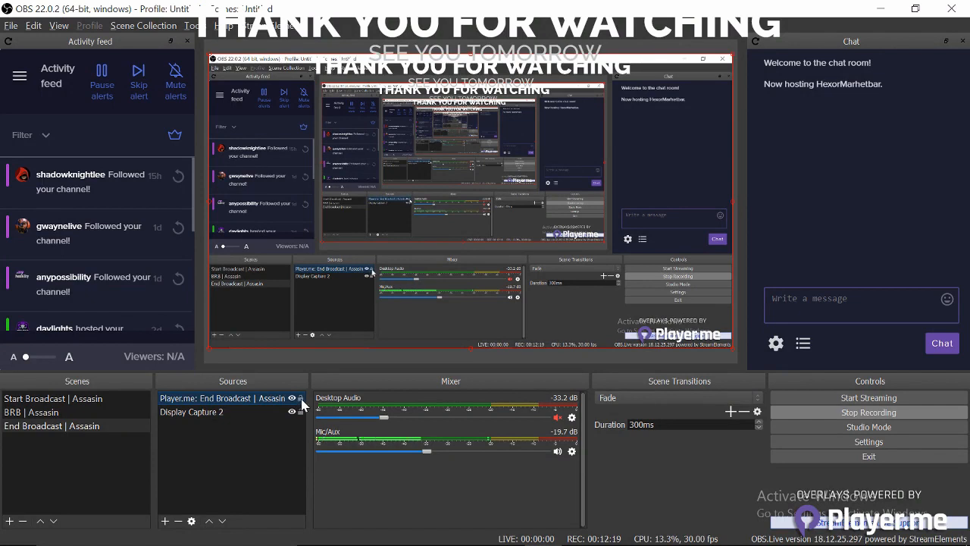
# - Add the existing Bassyang BG image source to the End Broadcast | Assasin scene
pyautogui.click(164, 521)
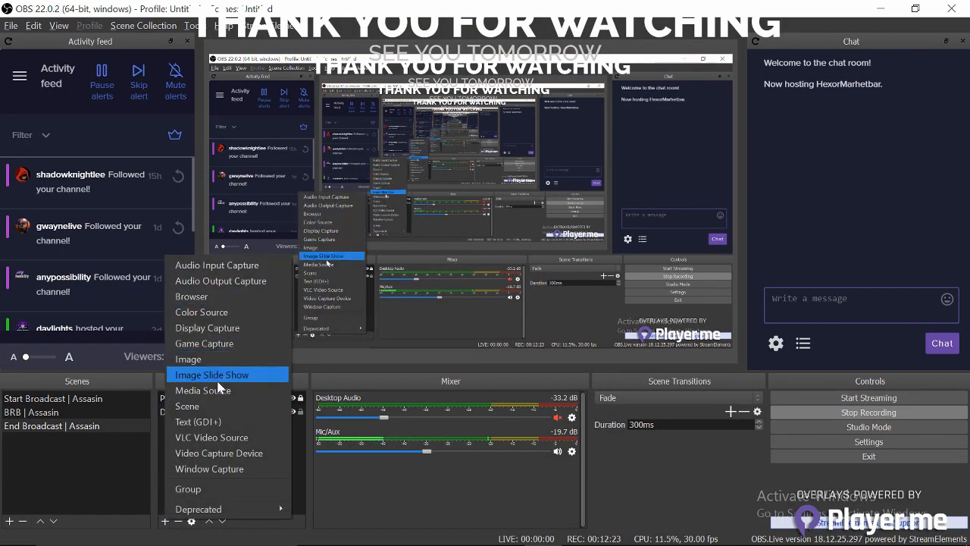
pyautogui.click(203, 360)
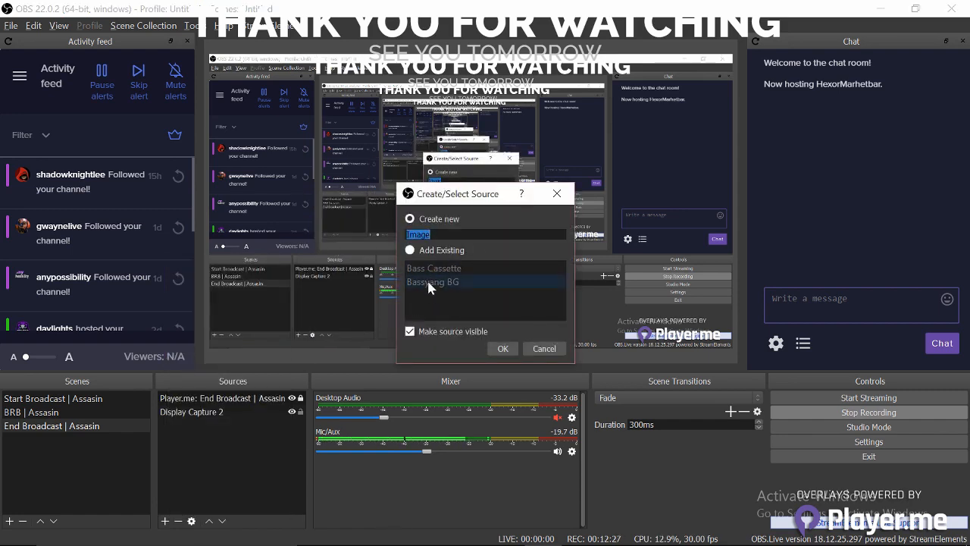
pyautogui.click(410, 251)
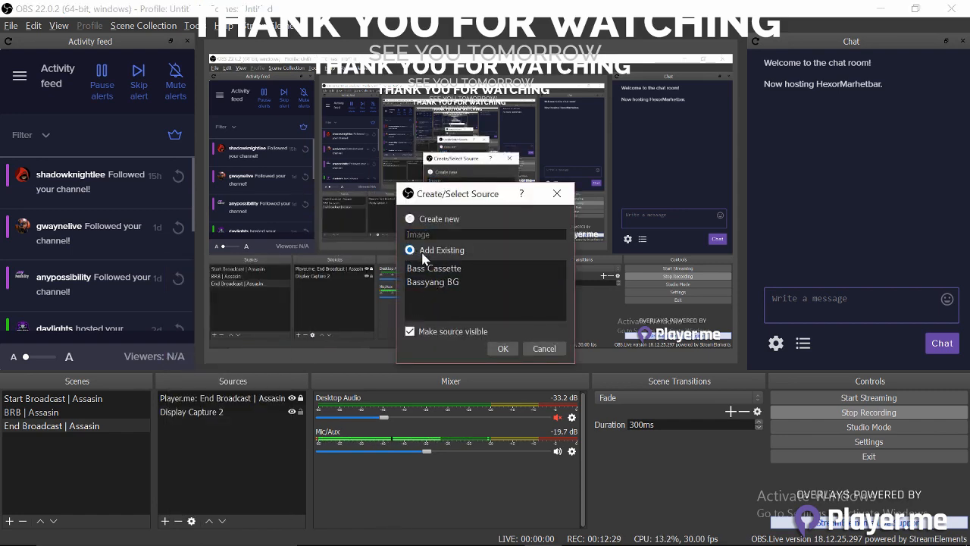
pyautogui.click(424, 285)
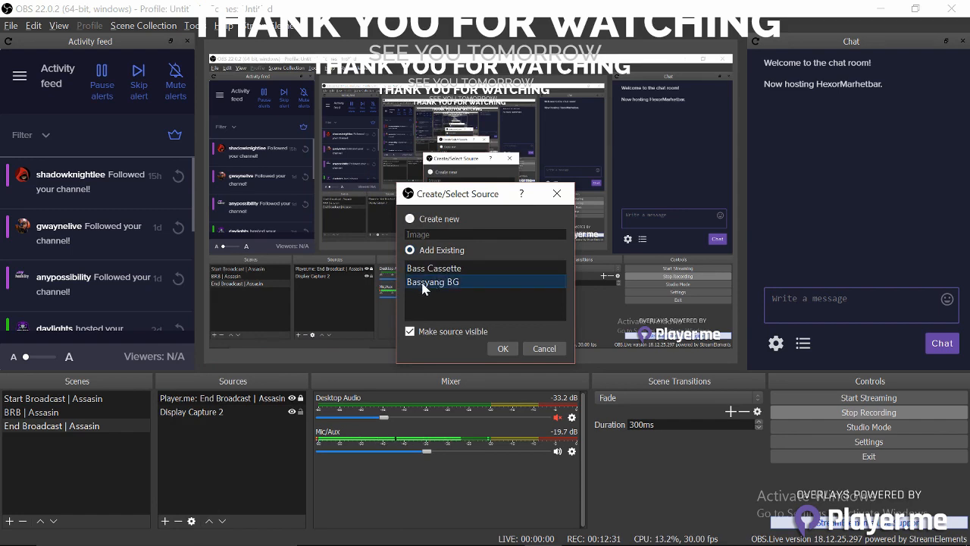
pyautogui.click(503, 348)
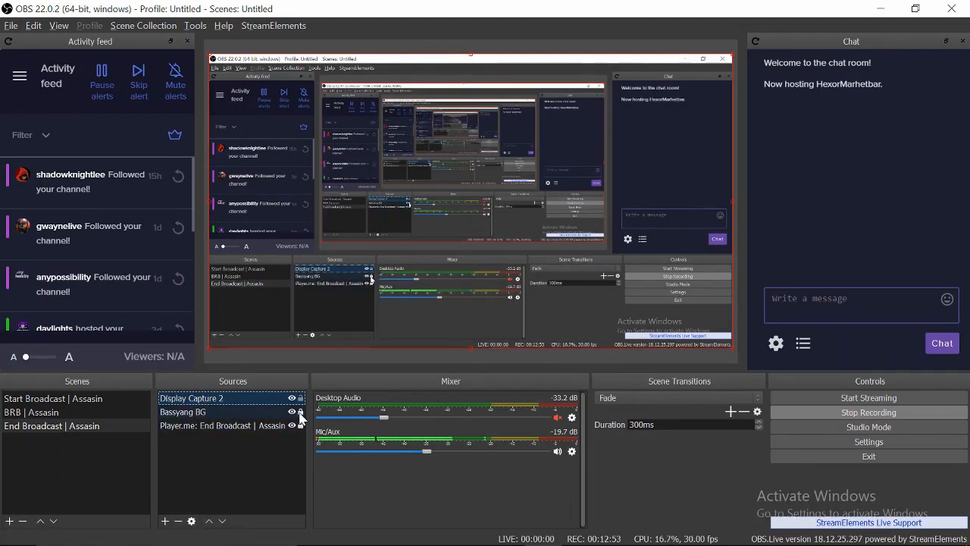
# - Restack the sources with Move Up so Bassyang BG sits beneath the Player.me end-stream overlay
pyautogui.click(300, 413)
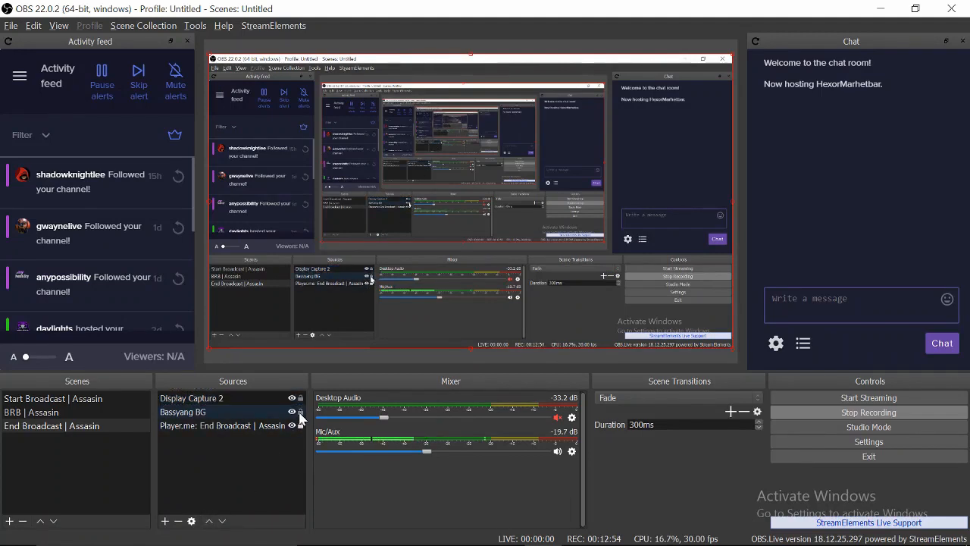
pyautogui.click(236, 399)
pyautogui.click(221, 425)
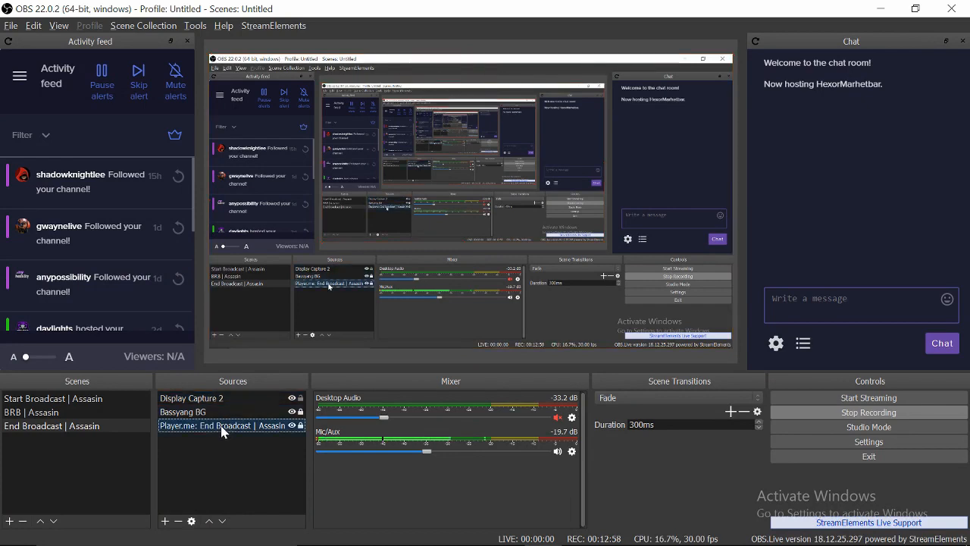
pyautogui.doubleClick(208, 521)
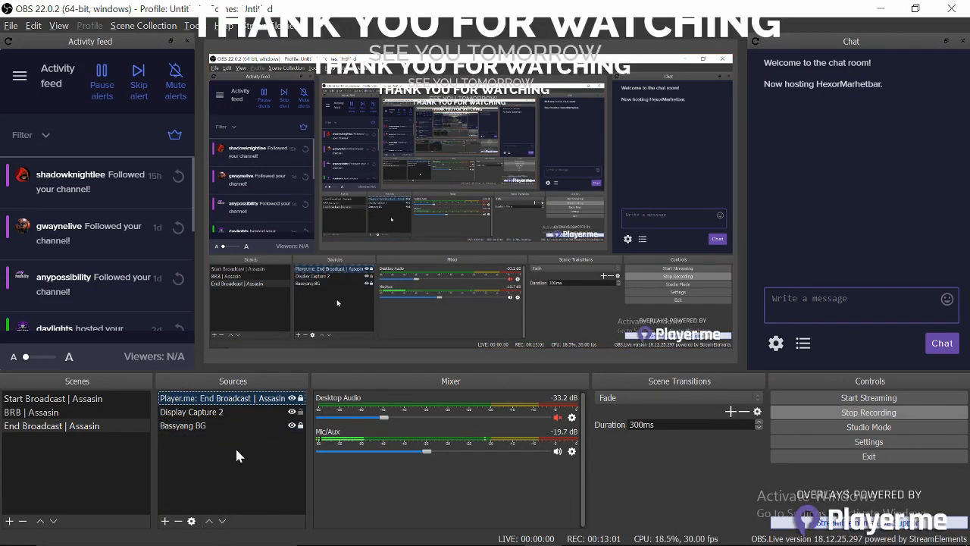
pyautogui.click(213, 424)
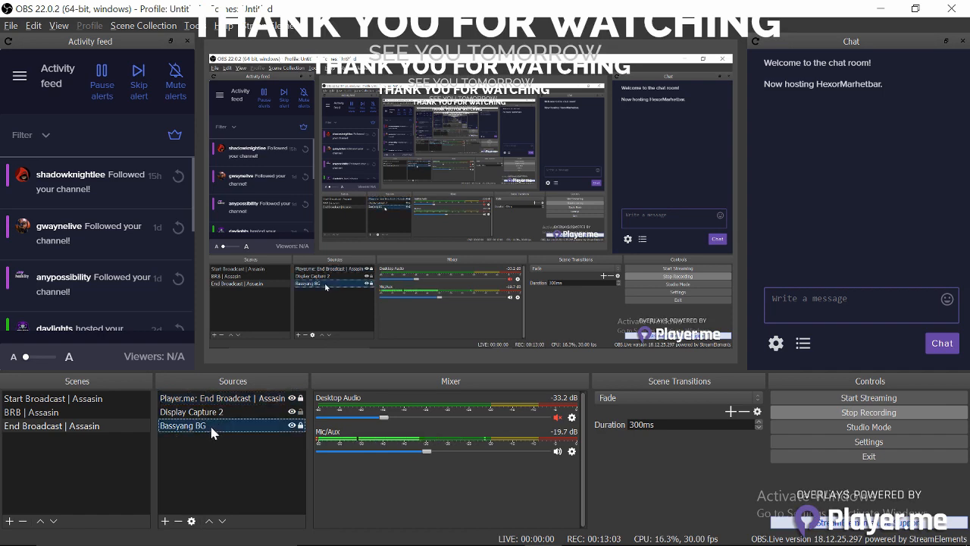
pyautogui.click(208, 521)
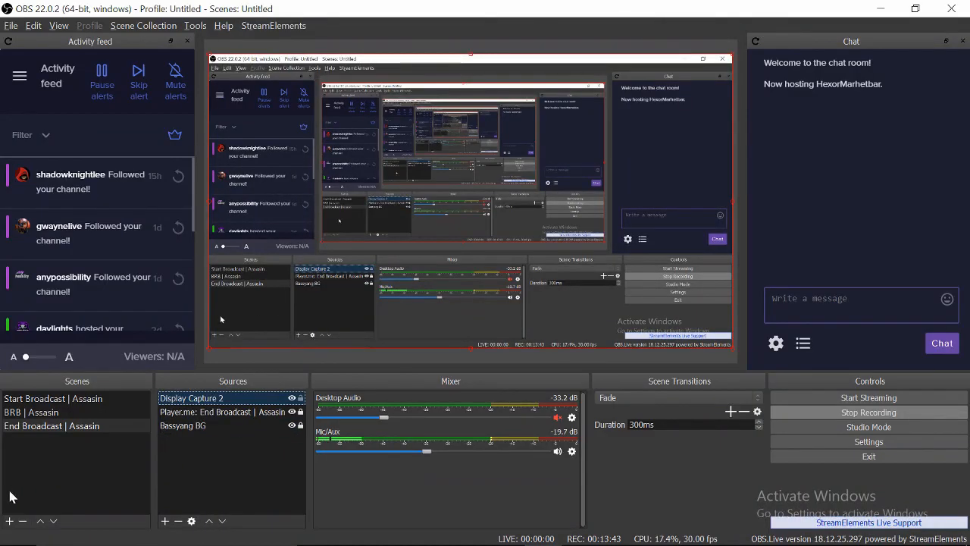
# - Create a scene named 'Twitch: Live-No Cam | Assasin' and select it
pyautogui.click(9, 521)
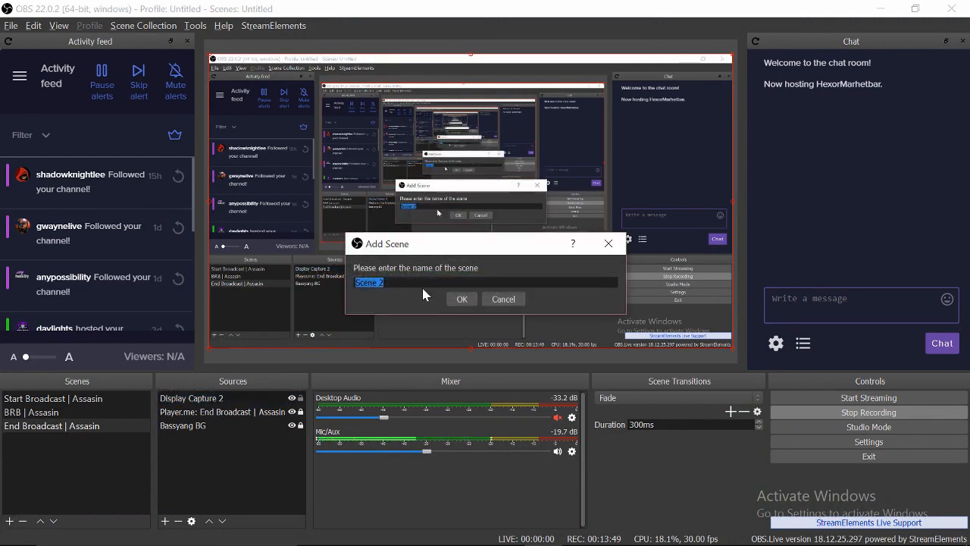
pyautogui.write('Twitch')
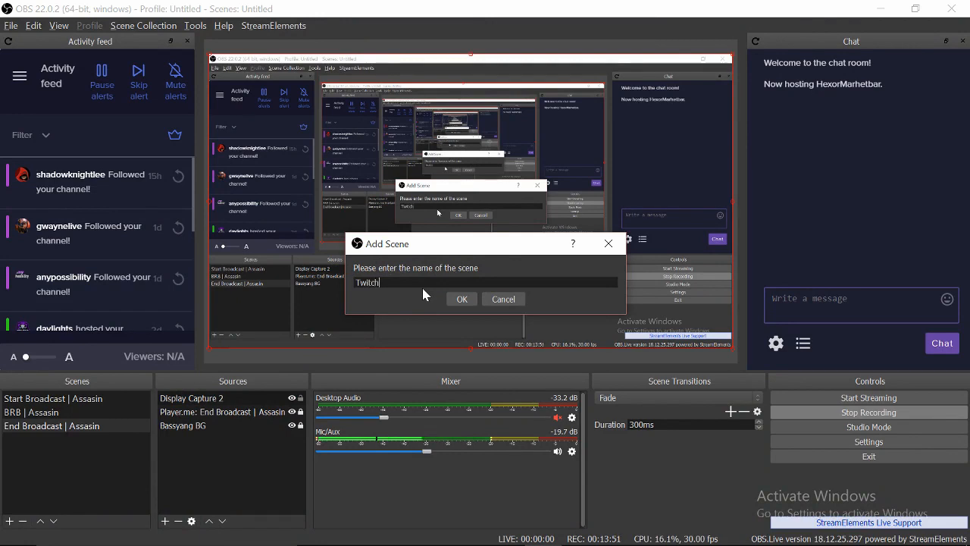
pyautogui.write(': Live-No Cam')
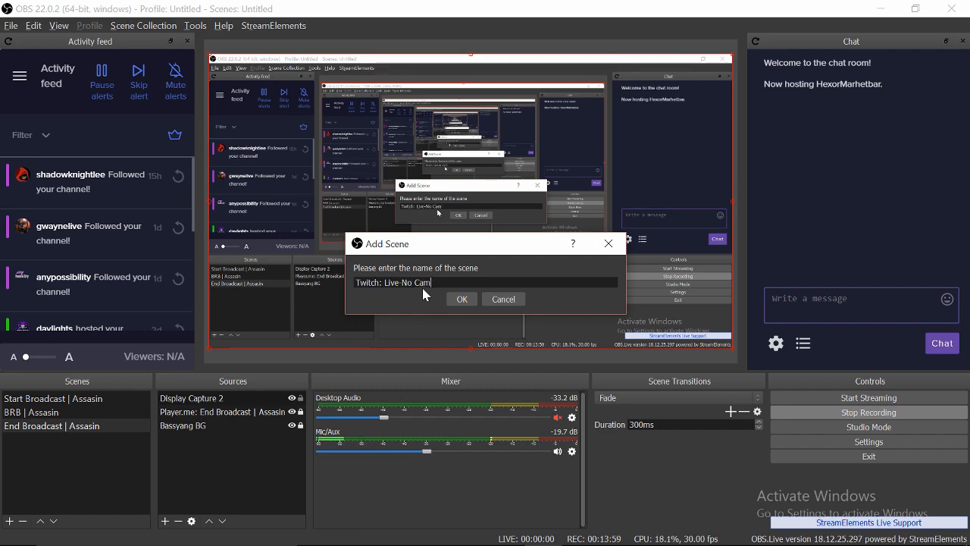
pyautogui.write(' |')
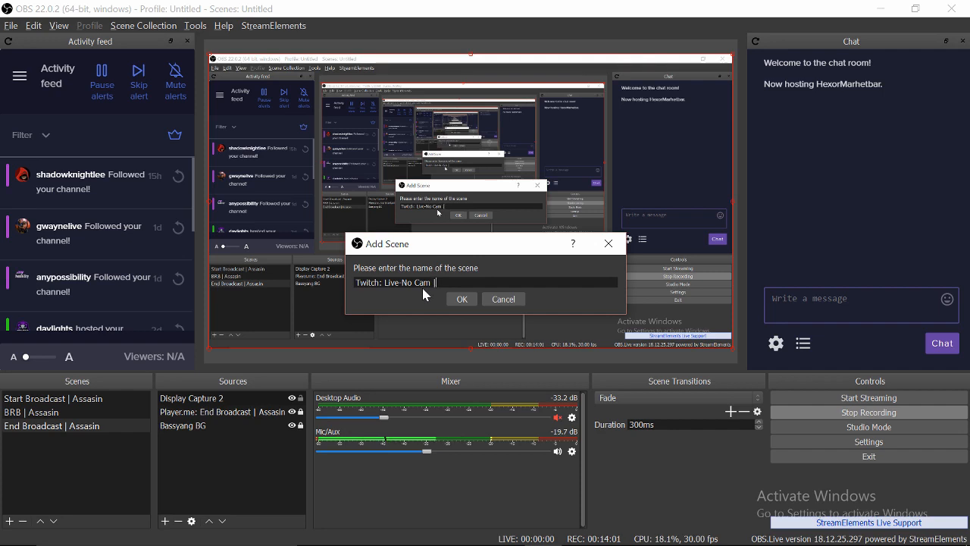
pyautogui.write(' Assasin')
pyautogui.press('Return')
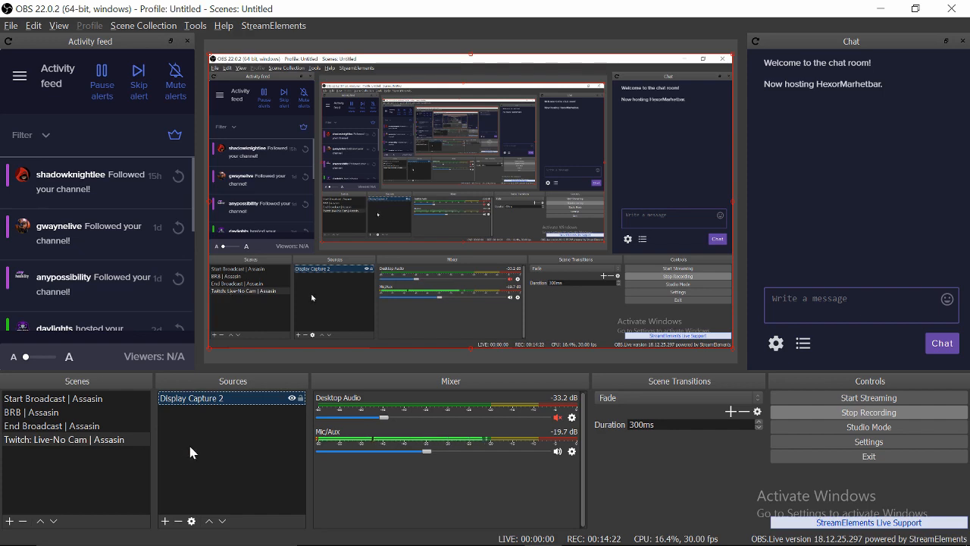
pyautogui.click(123, 438)
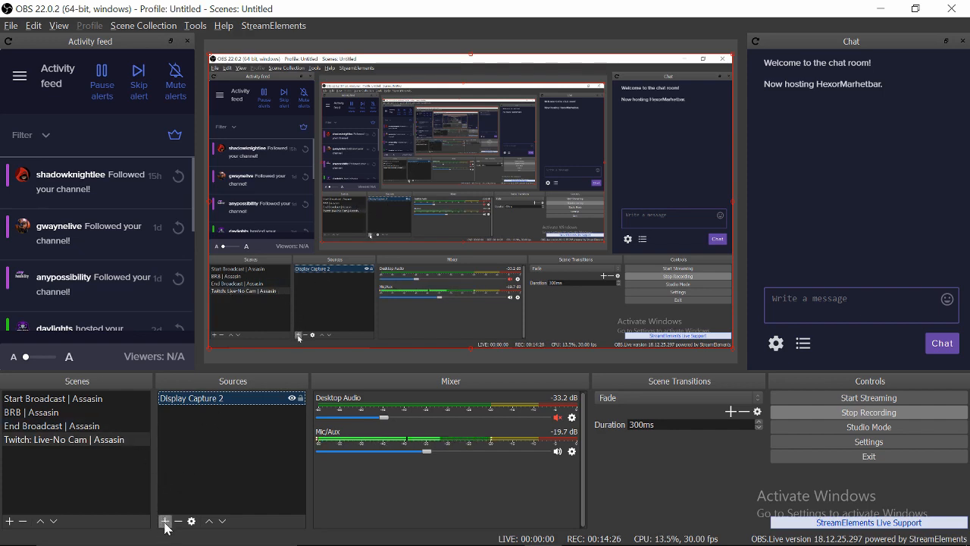
pyautogui.moveTo(394, 542)
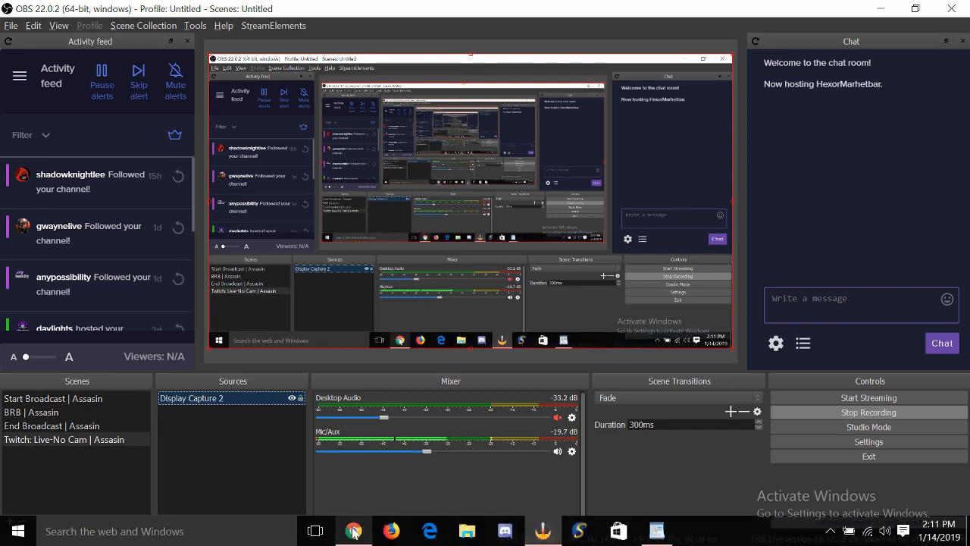
pyautogui.click(353, 532)
pyautogui.scroll(5, 191, 322)
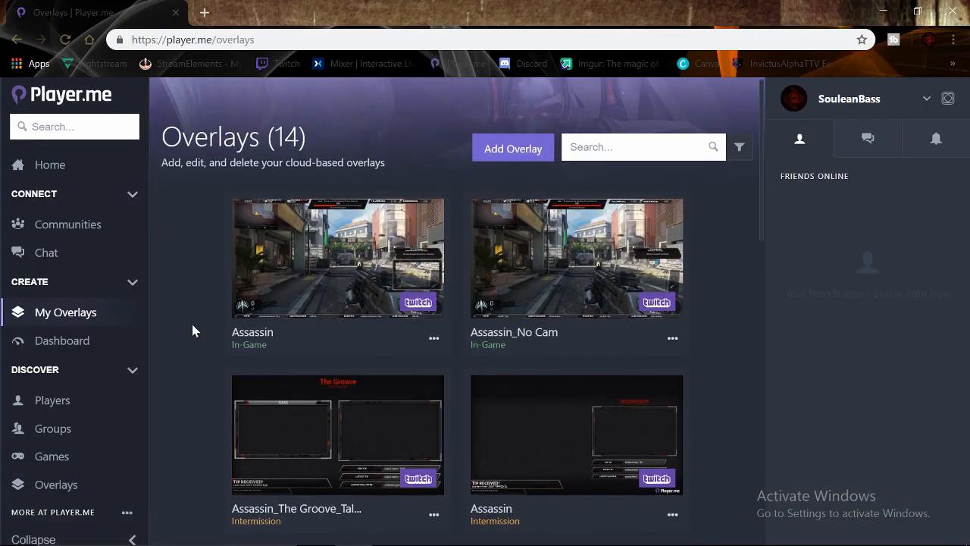
pyautogui.moveTo(323, 325)
pyautogui.moveTo(574, 300)
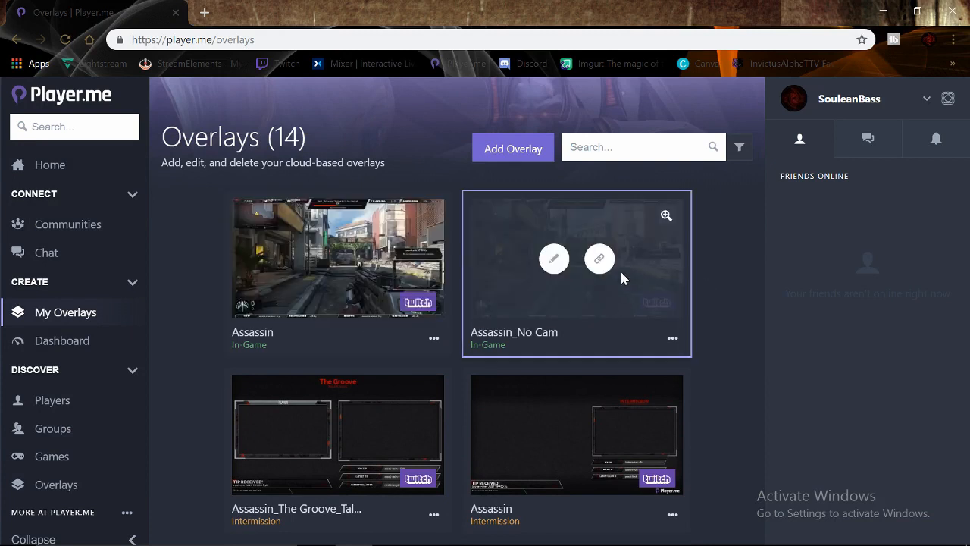
pyautogui.hotkey('alt', 'Tab')
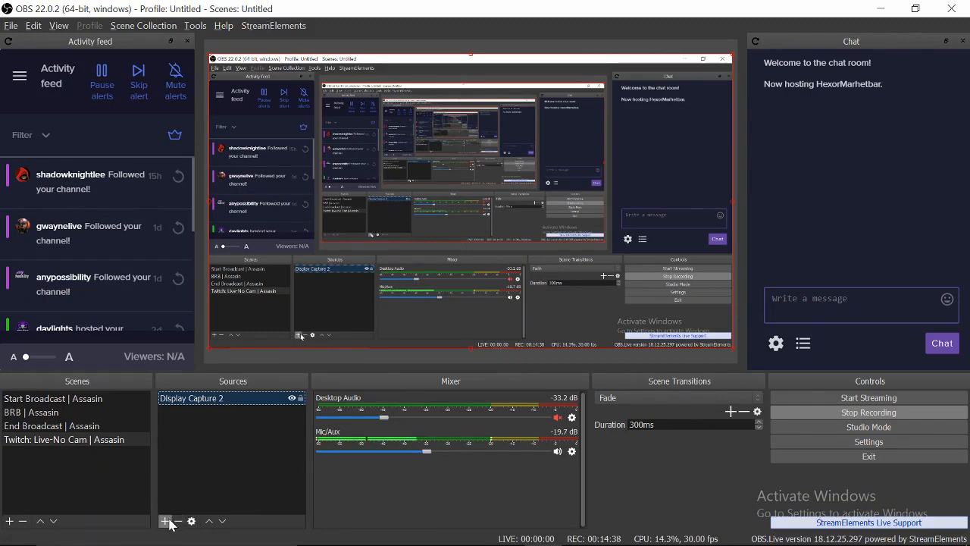
# - Add a browser source 'Player.me: Live-No Cam | Assasin' with the pasted overlay URL at 1920×1080
pyautogui.click(166, 520)
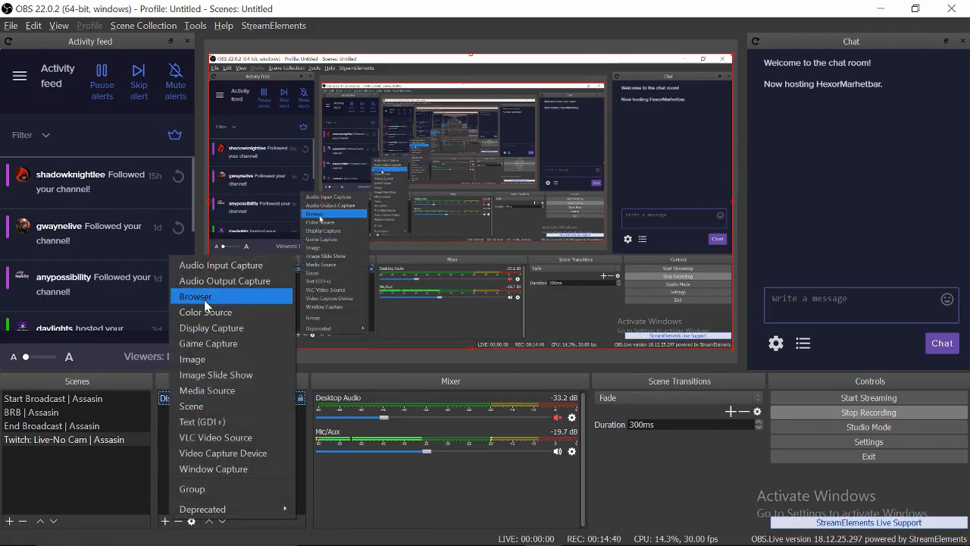
pyautogui.click(204, 298)
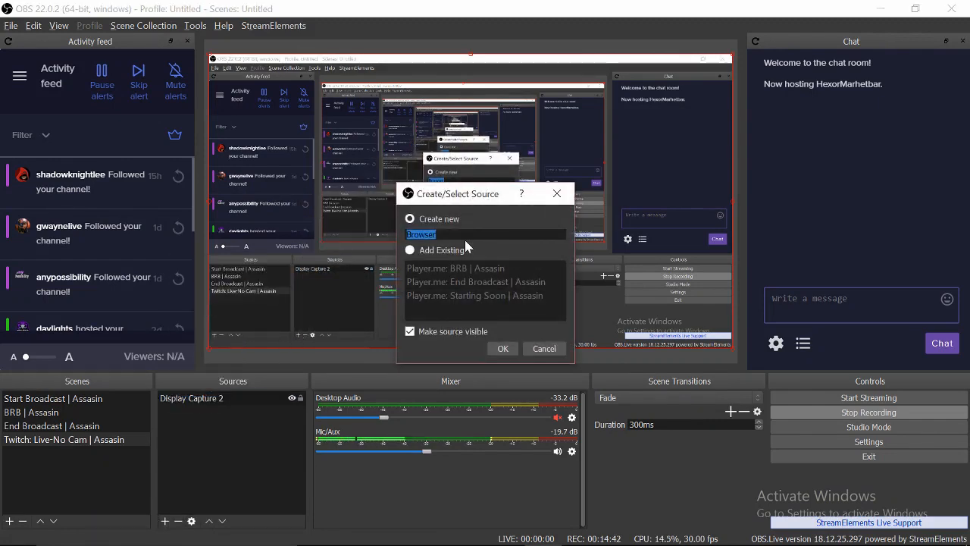
pyautogui.write('Player.m')
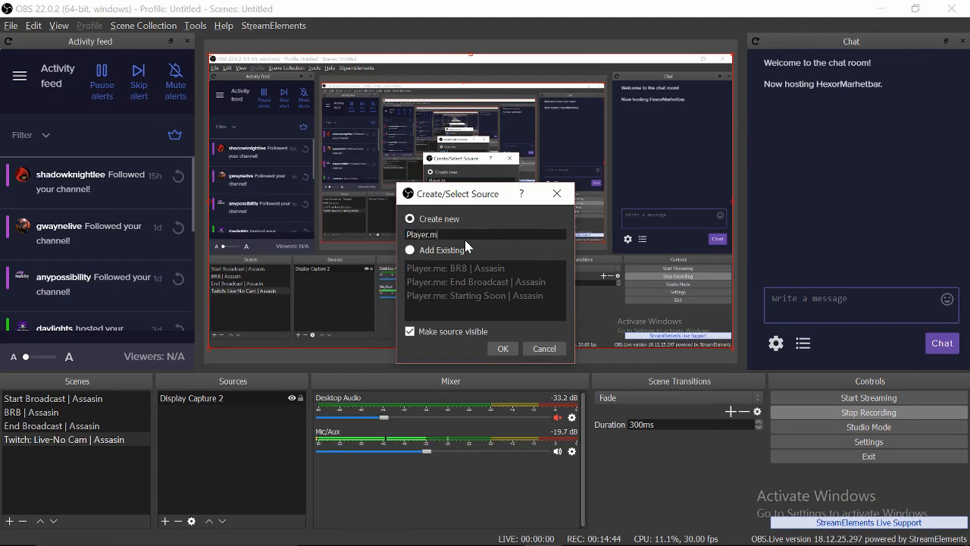
pyautogui.write('e')
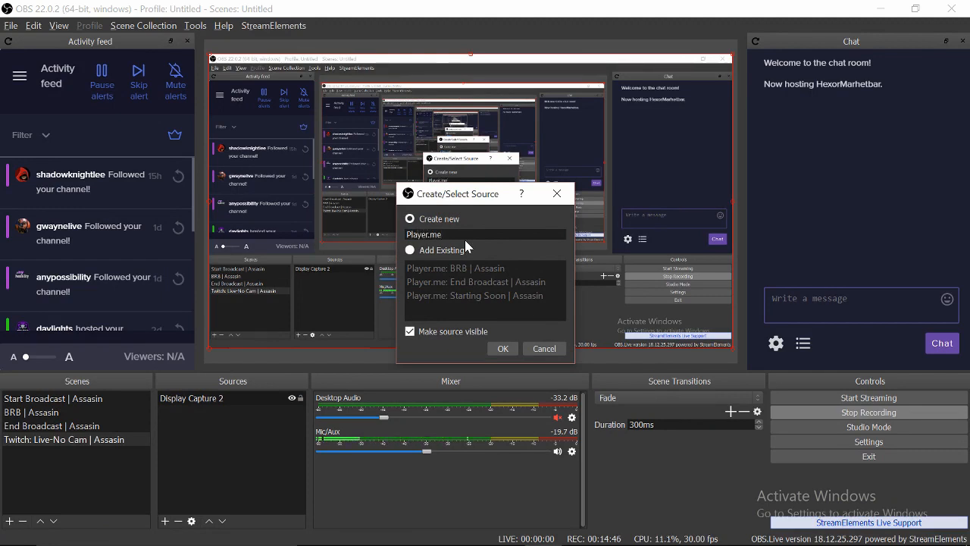
pyautogui.write(': Li')
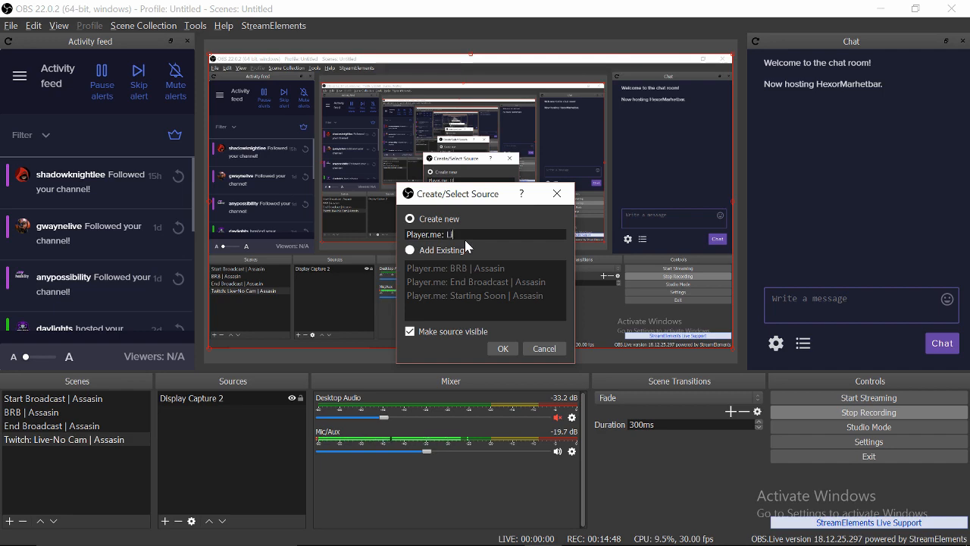
pyautogui.write('ve')
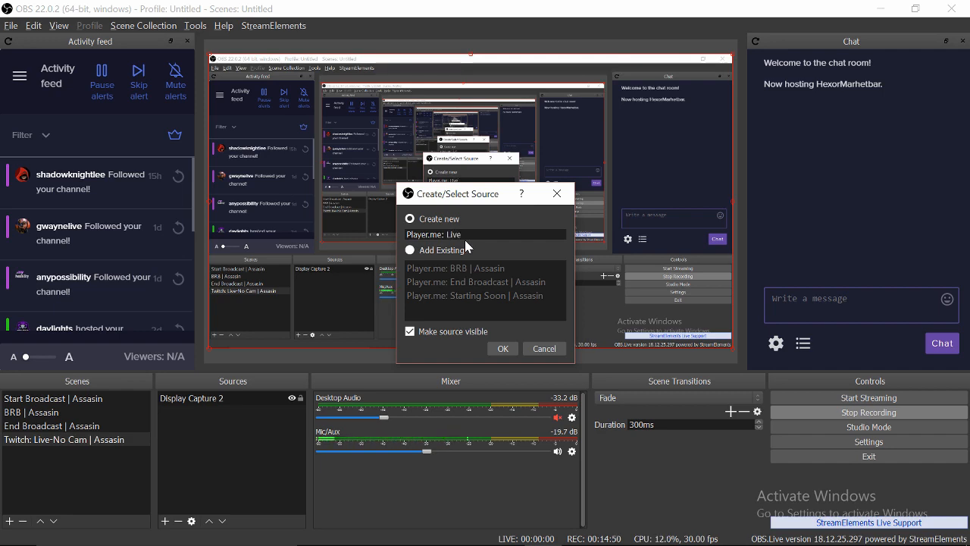
pyautogui.write('-No Cam | A')
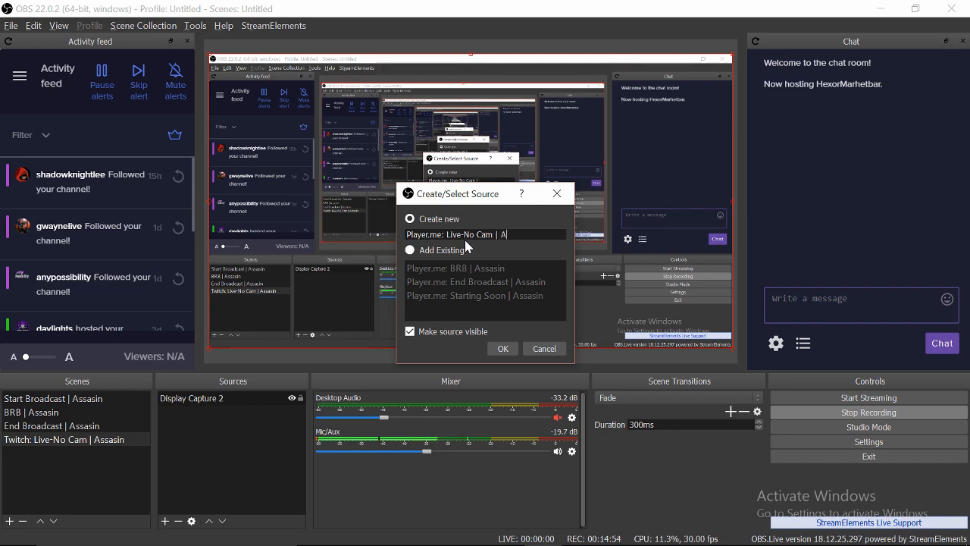
pyautogui.write('ssasin')
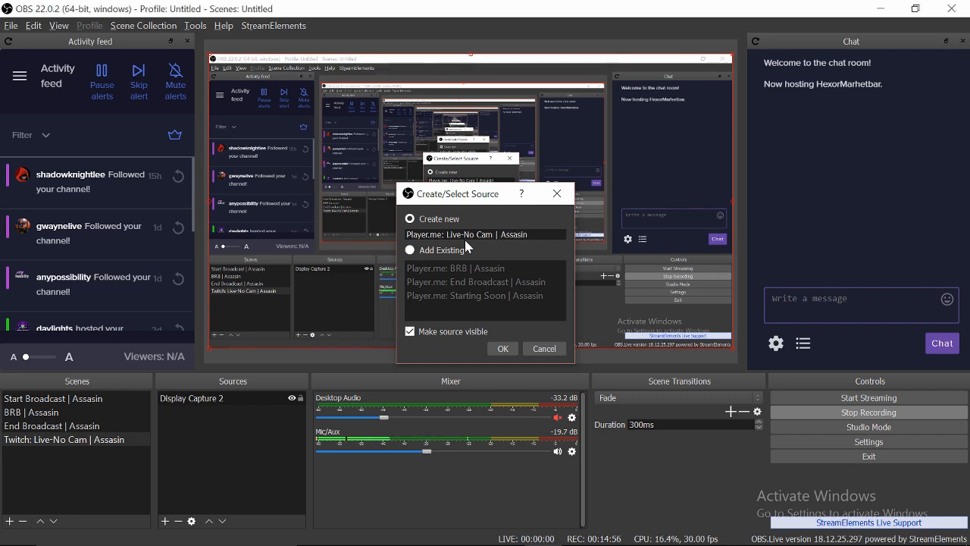
pyautogui.press('Return')
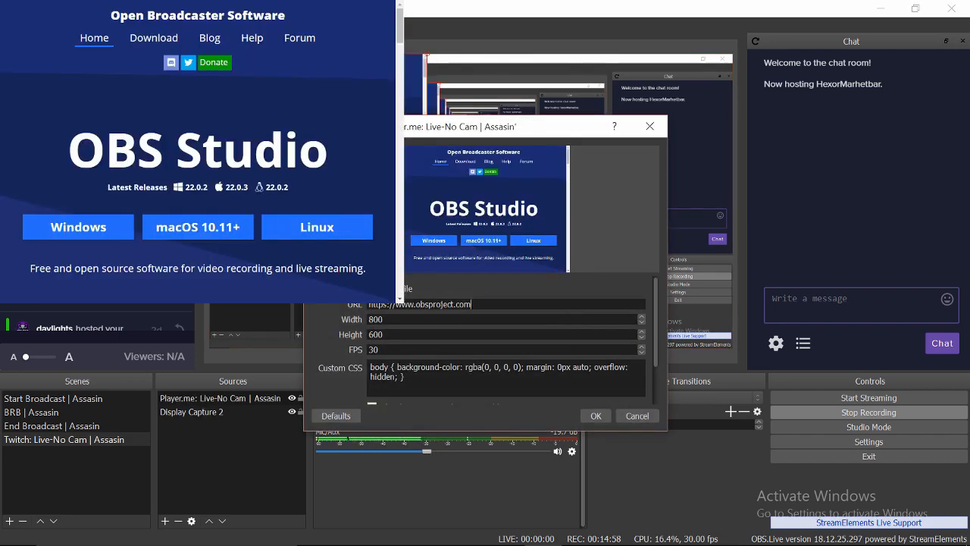
pyautogui.hotkey('ctrl', 'a')
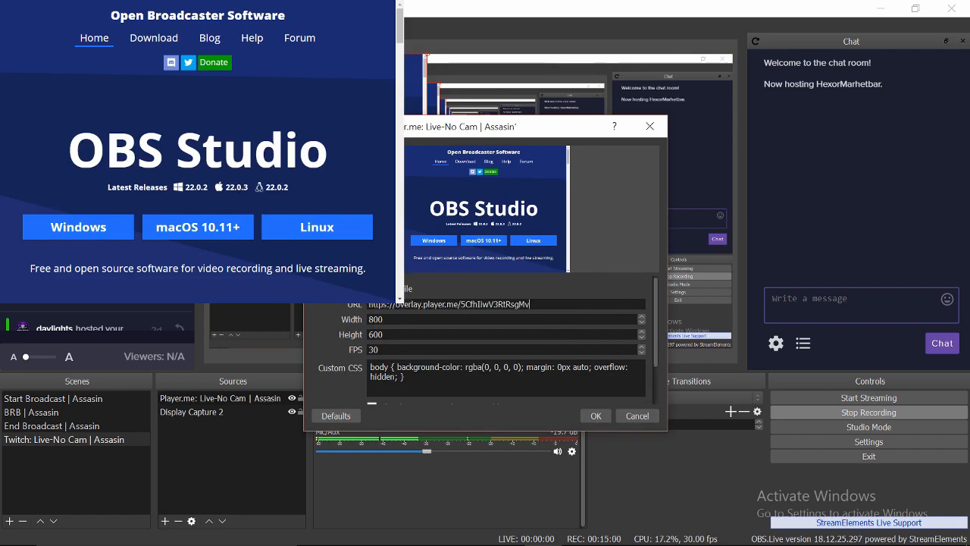
pyautogui.press('Tab')
pyautogui.write('1920')
pyautogui.press('Tab')
pyautogui.write('1080')
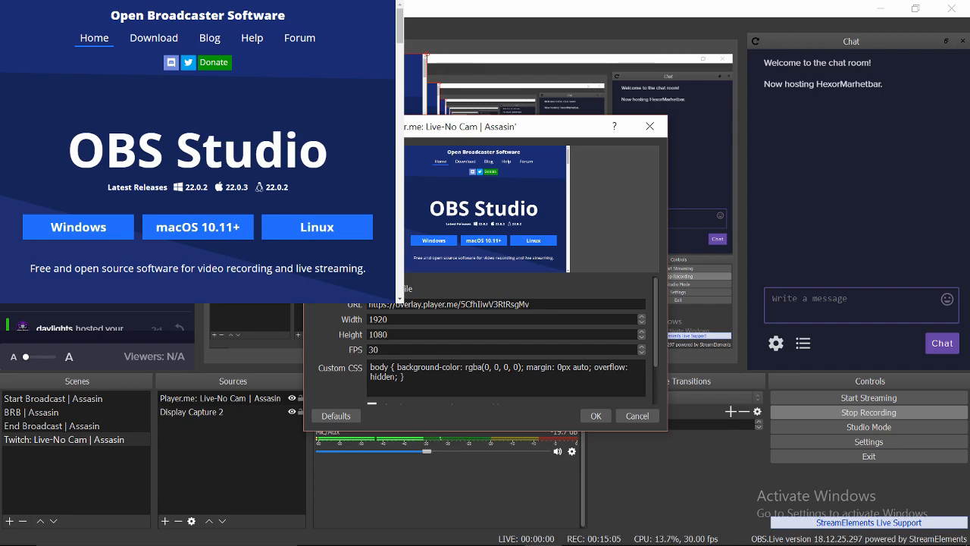
# - Save the browser source and toggle Display Capture 2's visibility to check the overlay layering
pyautogui.click(594, 415)
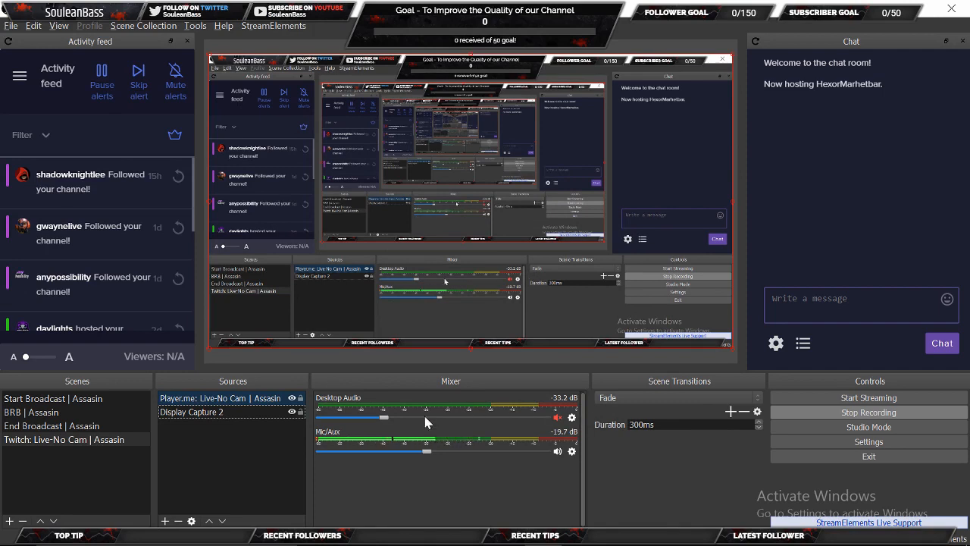
pyautogui.click(300, 412)
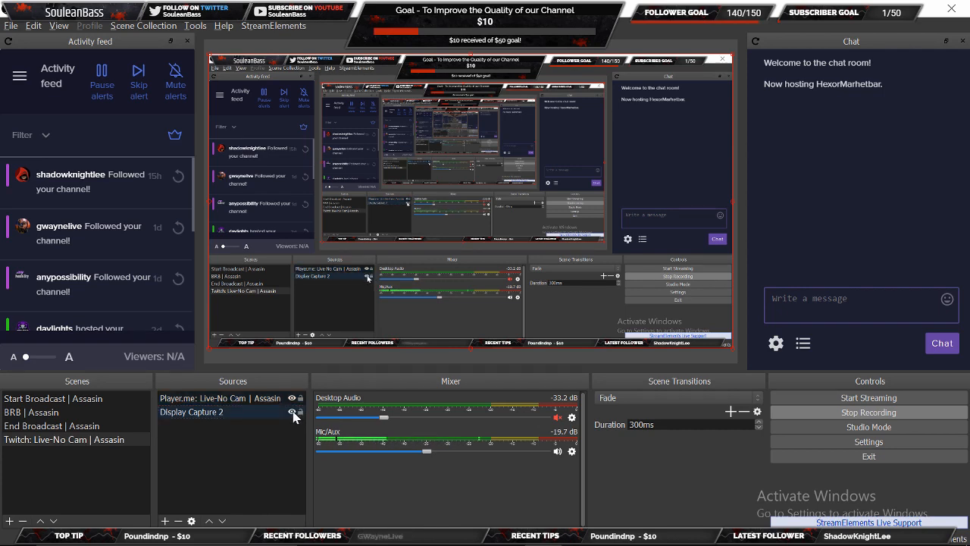
pyautogui.click(292, 411)
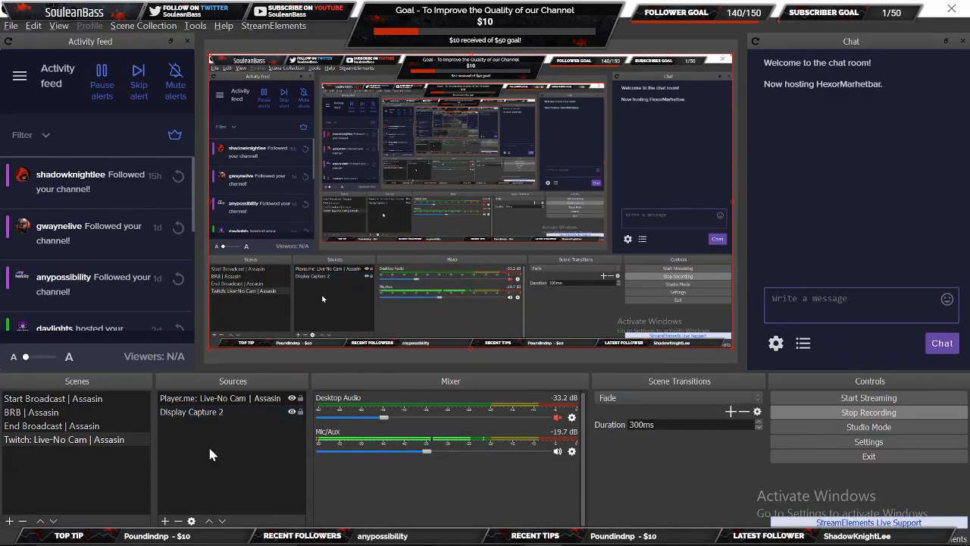
pyautogui.click(254, 411)
# - Create a Video Capture Device source named 'Elgato HD60s'
pyautogui.click(165, 520)
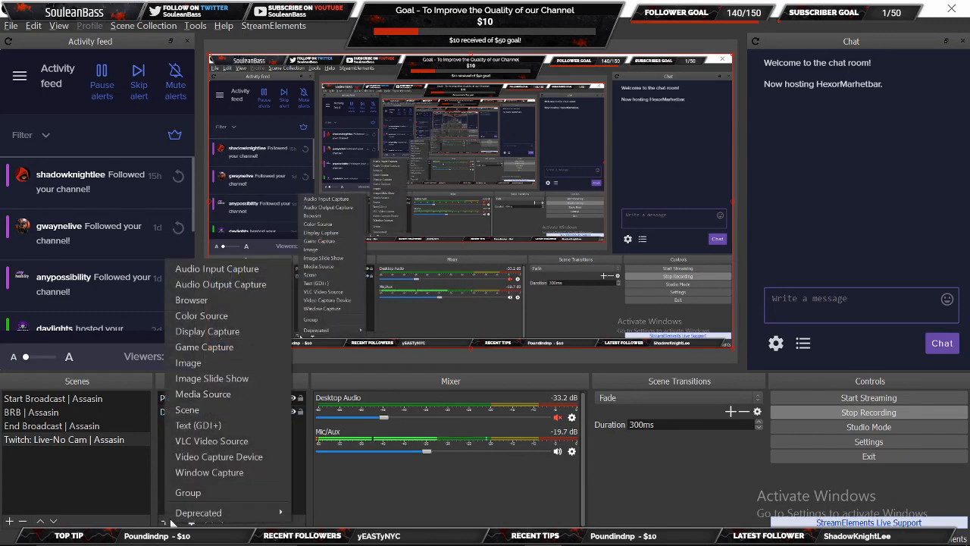
pyautogui.click(203, 457)
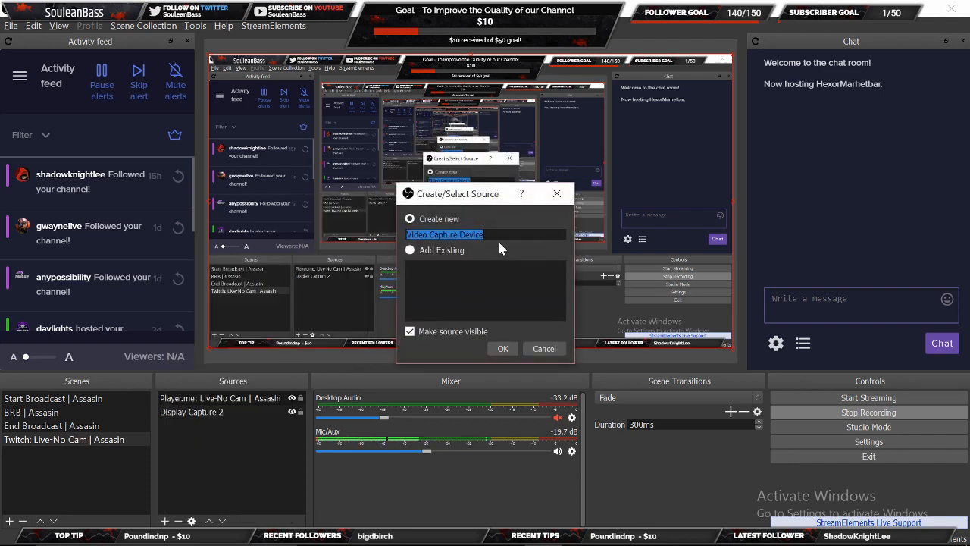
pyautogui.write('Elgat')
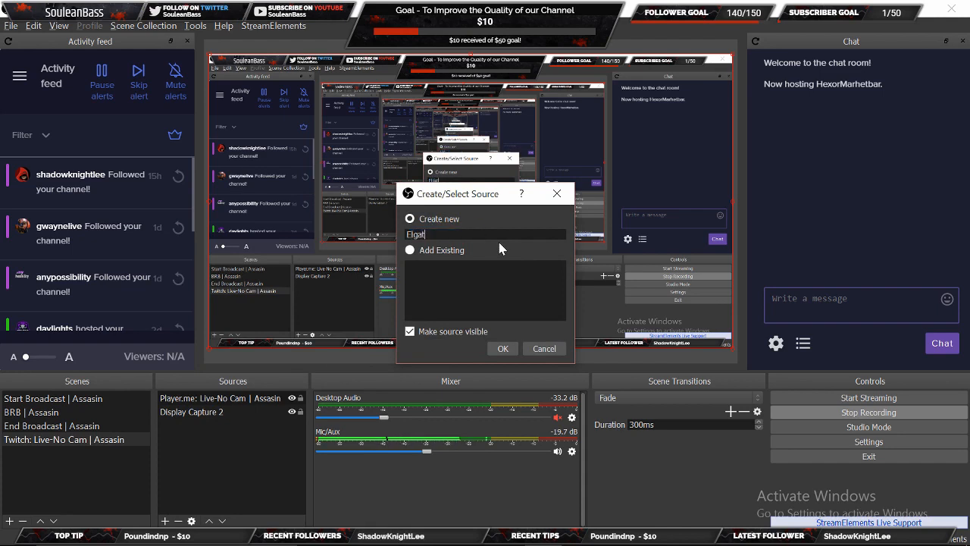
pyautogui.write('o HD60s')
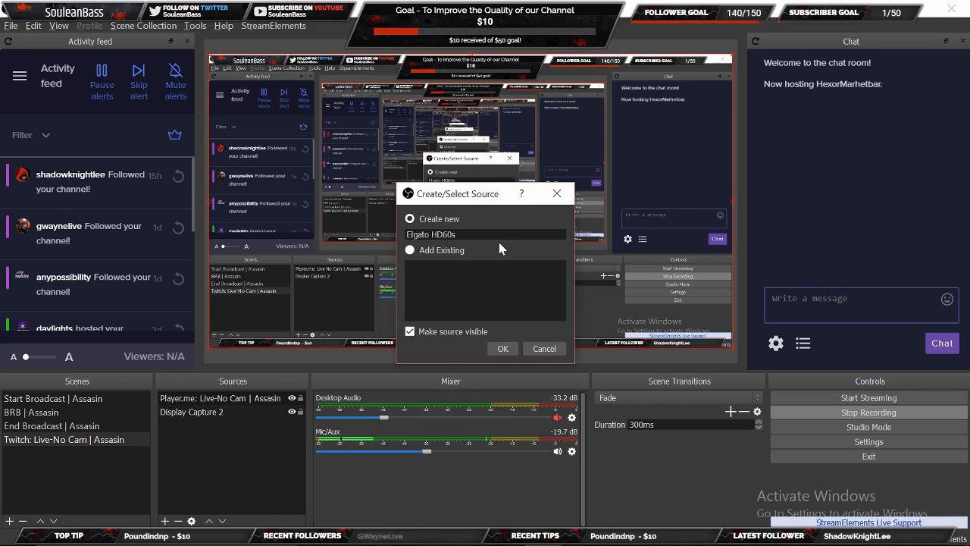
pyautogui.click(501, 351)
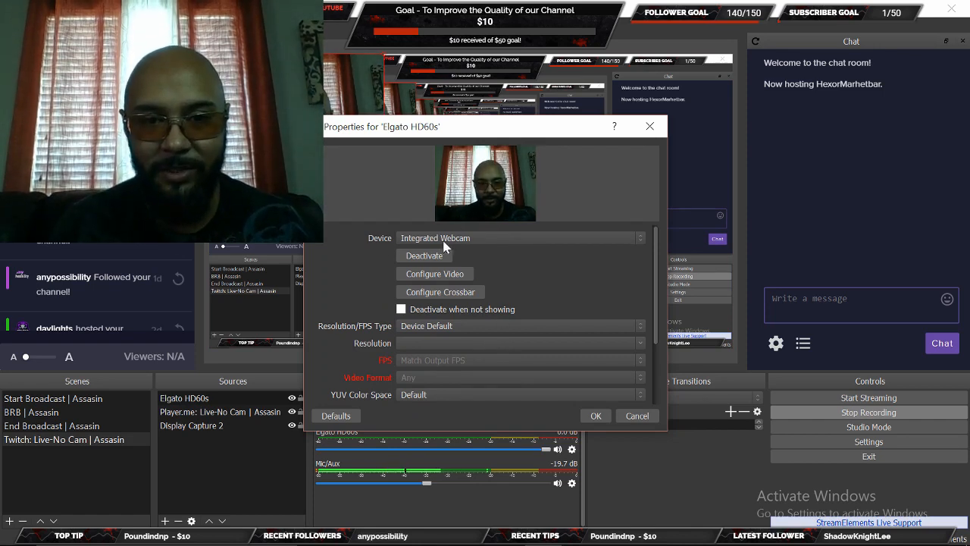
# - Set the Elgato HD60s device to Game Capture HD60 S (Video) (#01)
pyautogui.click(509, 239)
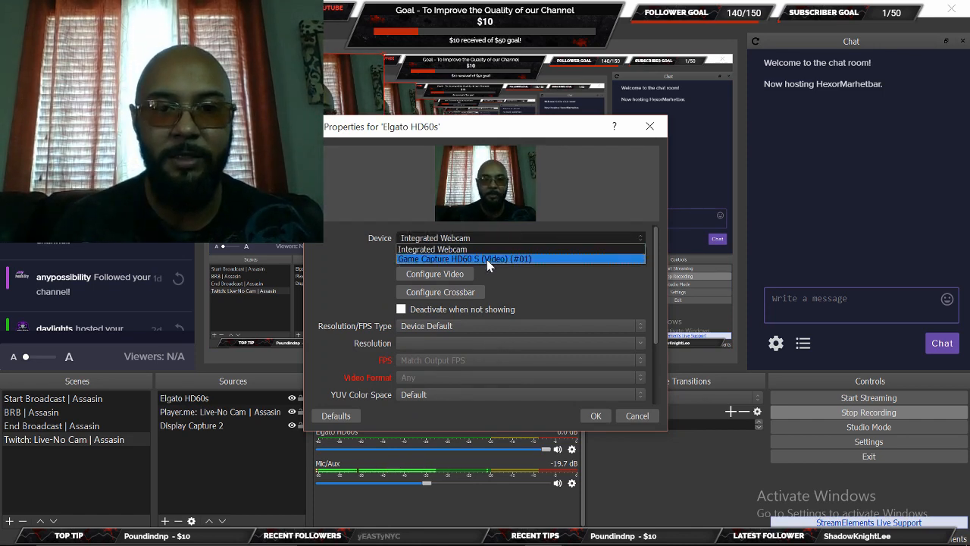
pyautogui.click(486, 258)
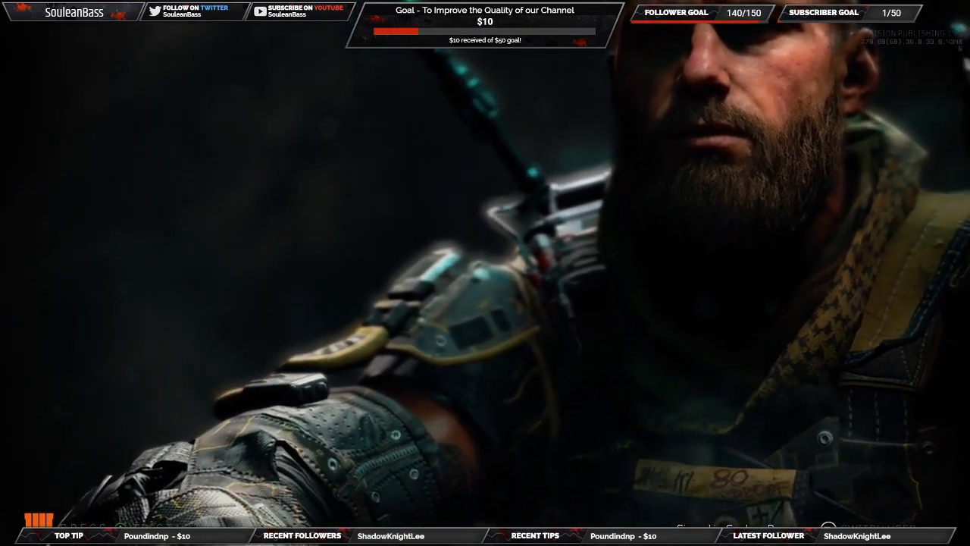
# - Return to the OBS main window and begin adding a new scene
pyautogui.click(222, 520)
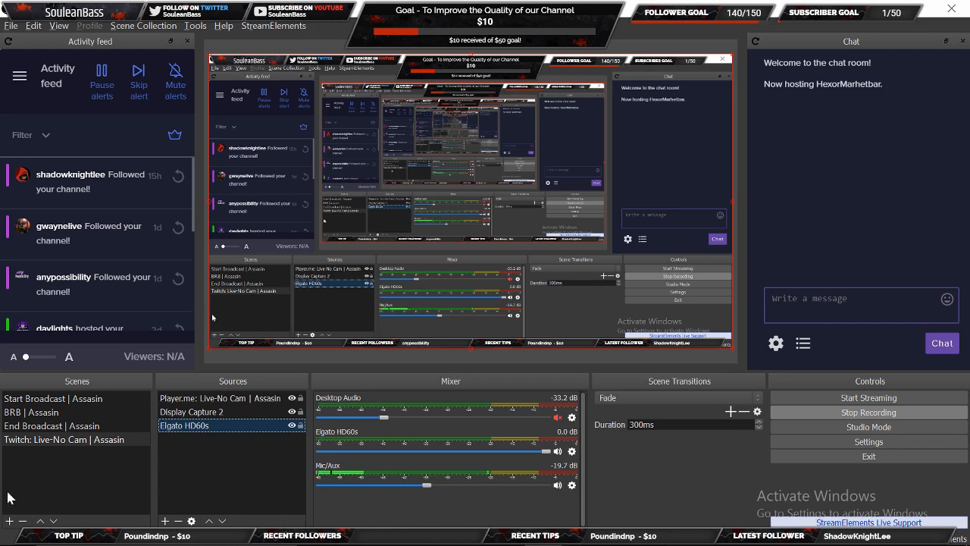
pyautogui.click(10, 521)
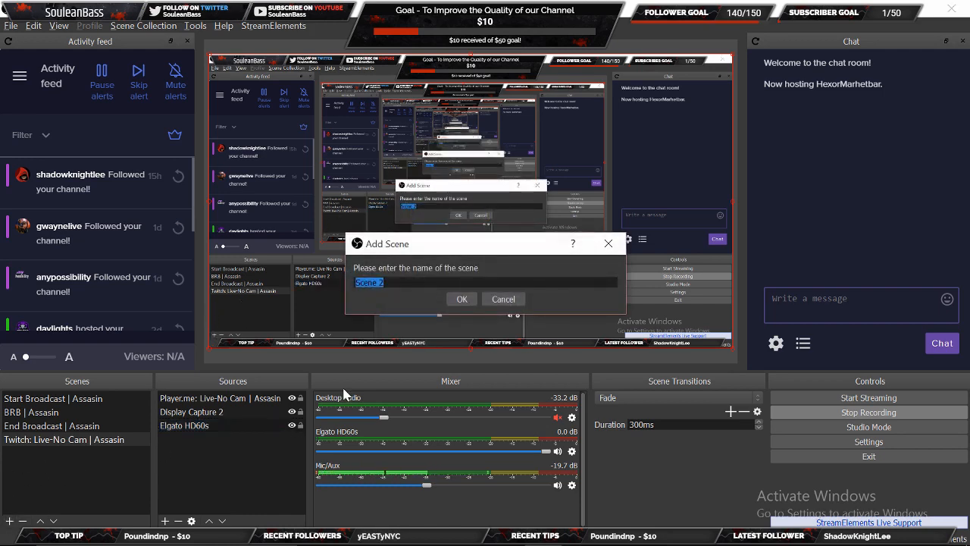
# - Create a new scene named 'Twitch: Live | Assasin'
pyautogui.write('Twit')
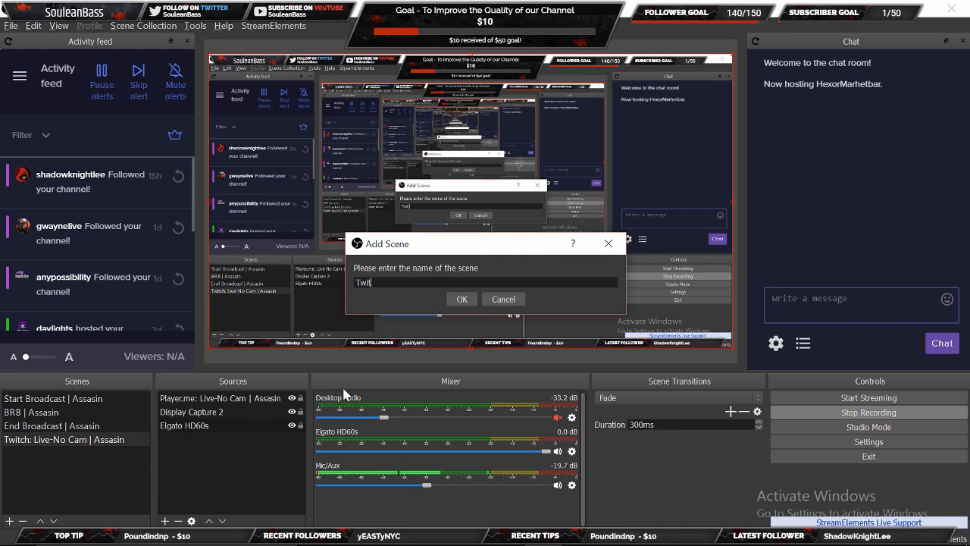
pyautogui.write('ch')
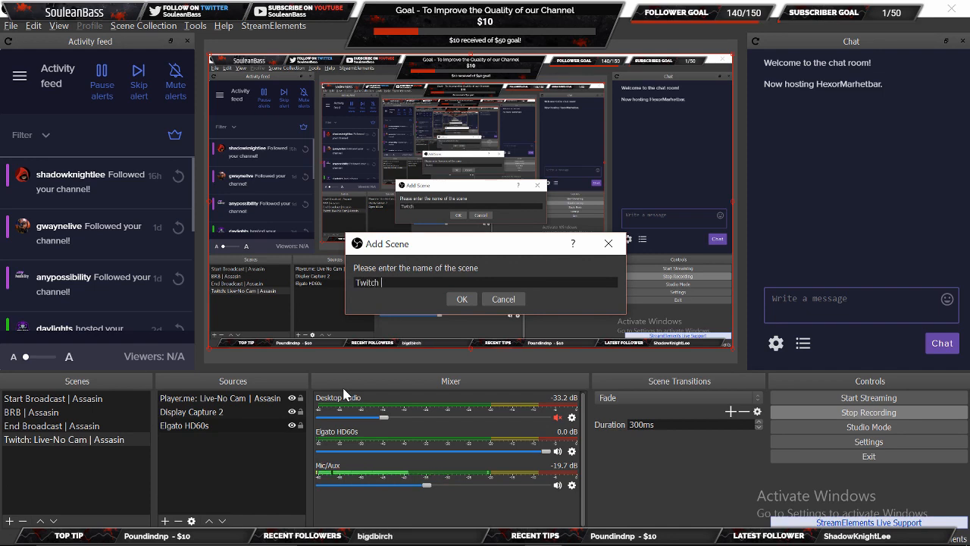
pyautogui.press('BackSpace')
pyautogui.write(': Live')
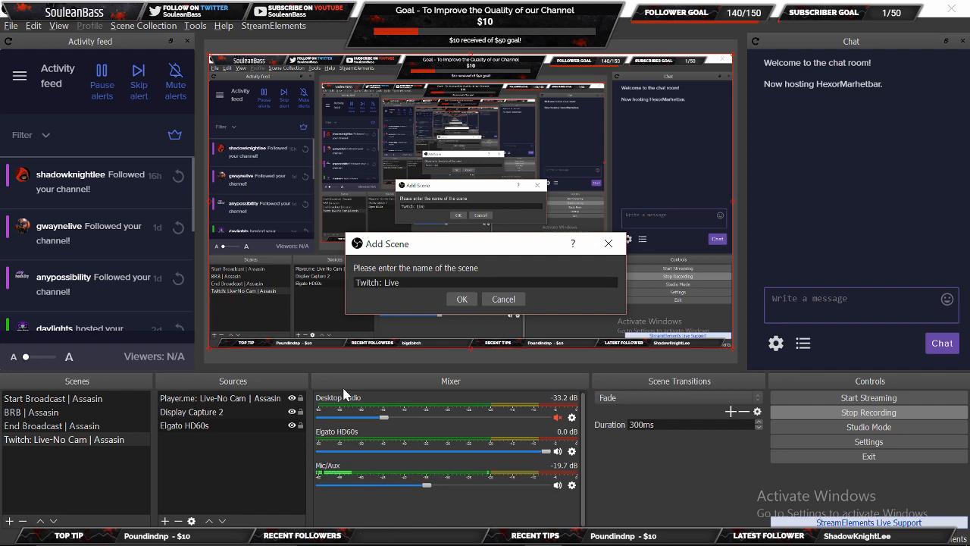
pyautogui.write(' | Assasin')
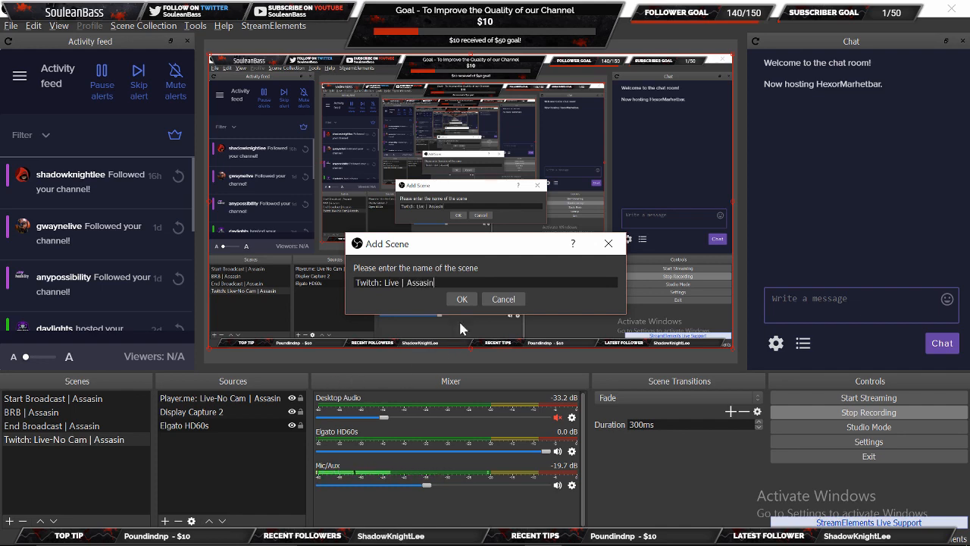
pyautogui.click(460, 300)
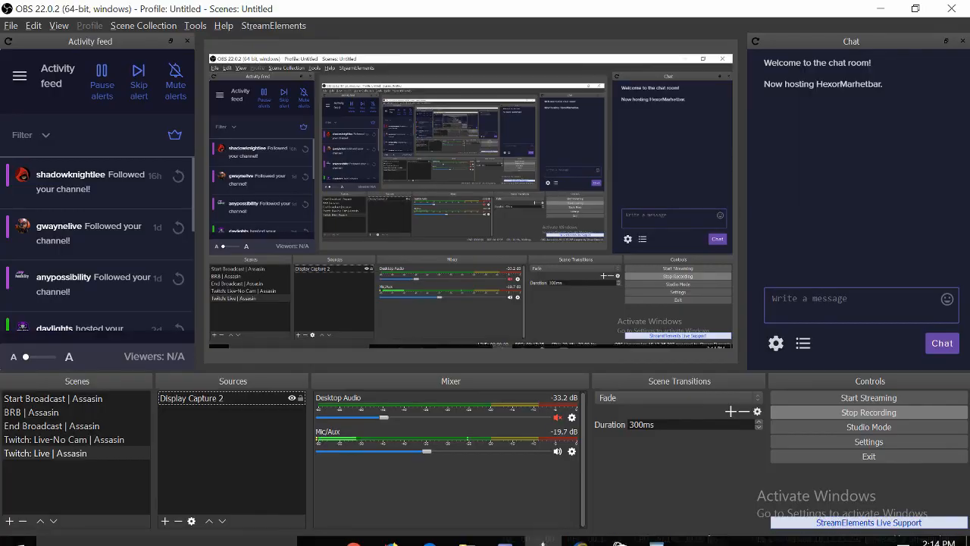
# - Copy the Assassin in-game overlay link from the Player.me page in Chrome
pyautogui.click(356, 534)
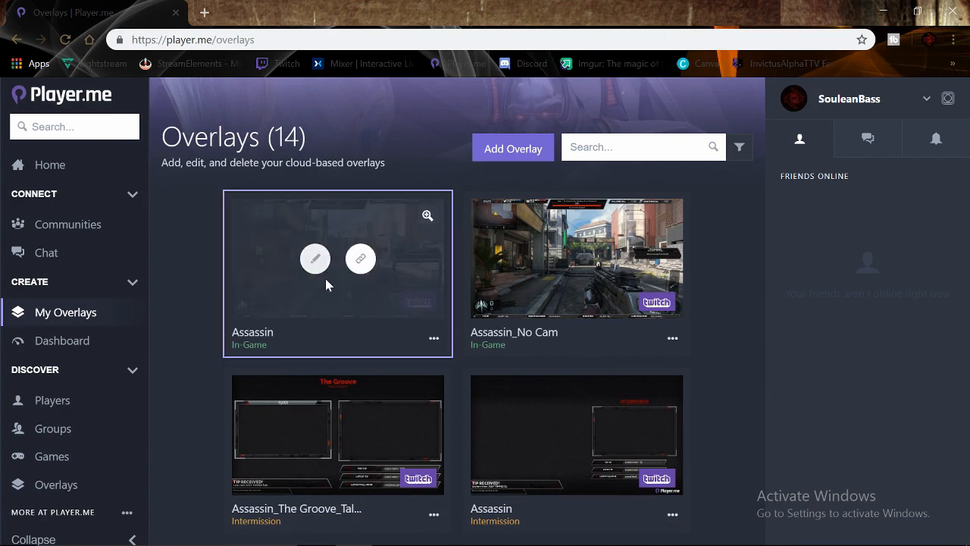
pyautogui.click(360, 262)
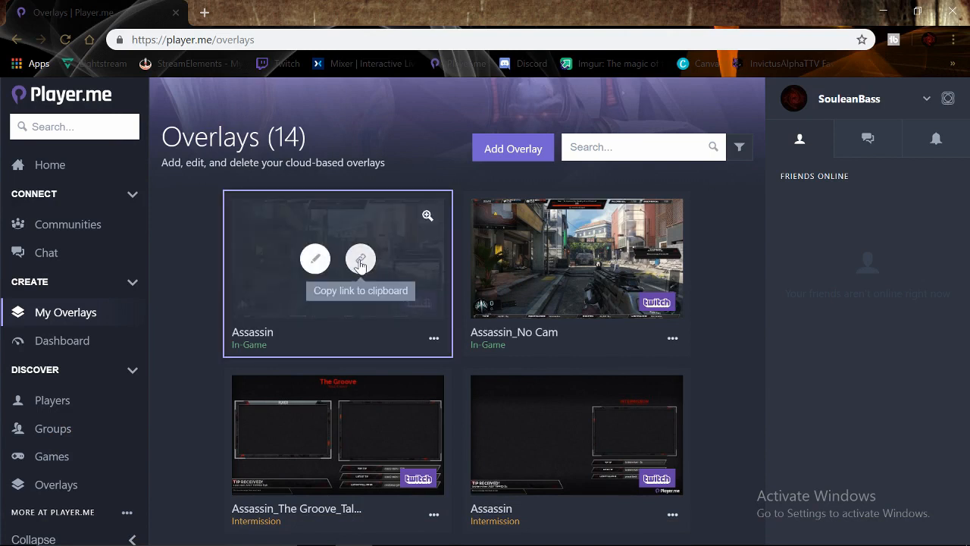
pyautogui.hotkey('alt', 'Tab')
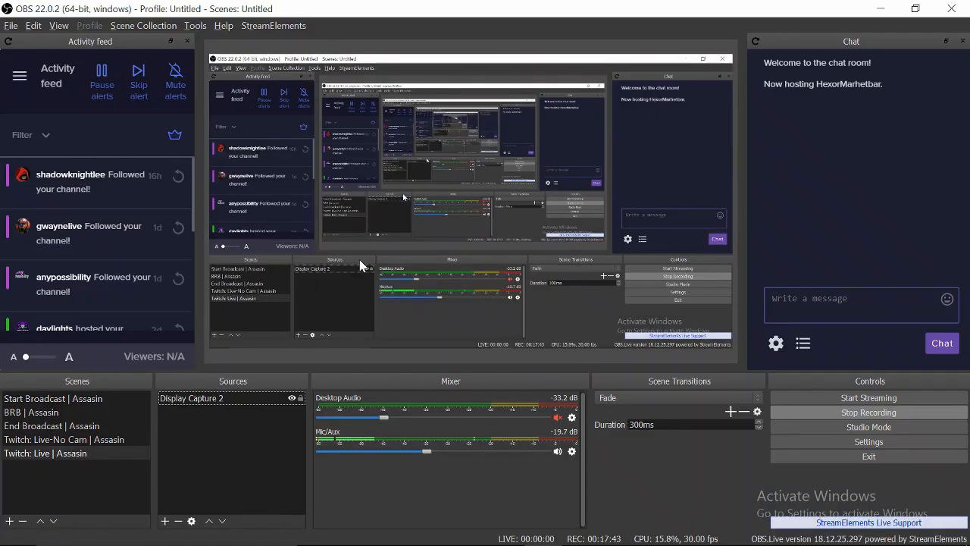
# - Add a browser source named 'Player.me: Live | Assasin' to the new scene
pyautogui.click(168, 522)
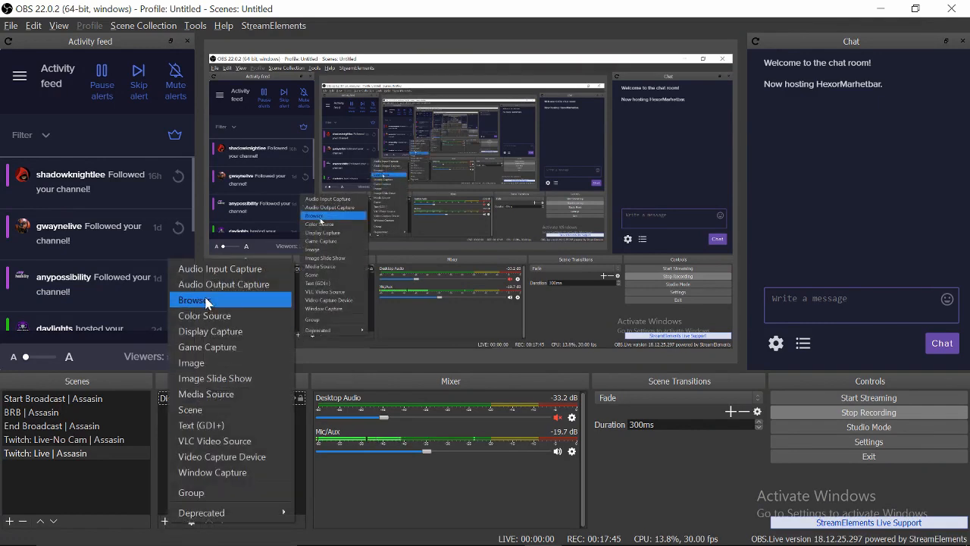
pyautogui.click(197, 296)
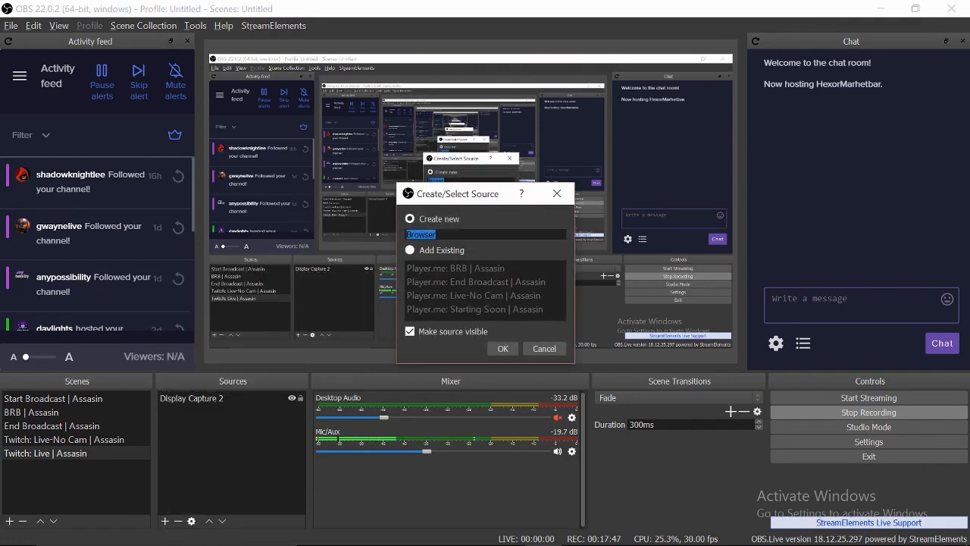
pyautogui.write('Player.me')
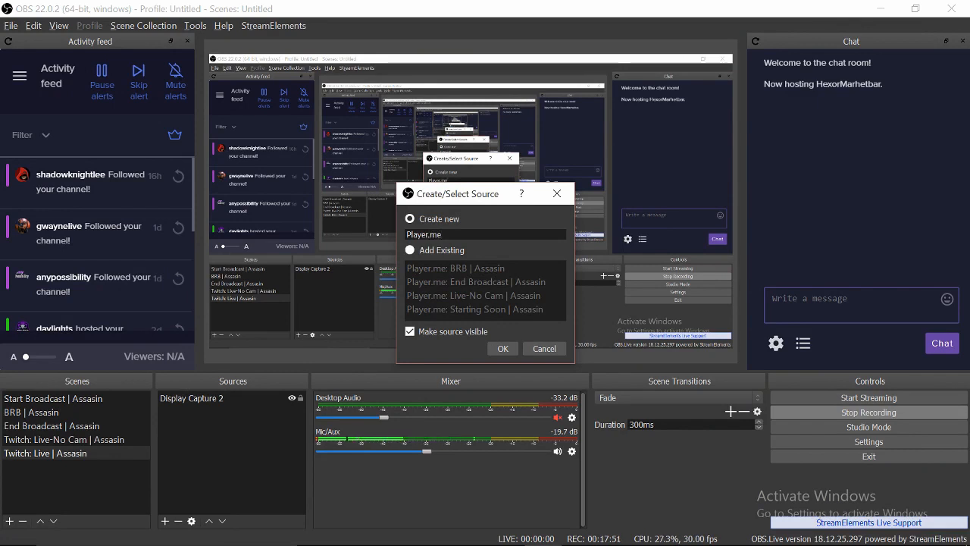
pyautogui.write(': Live ')
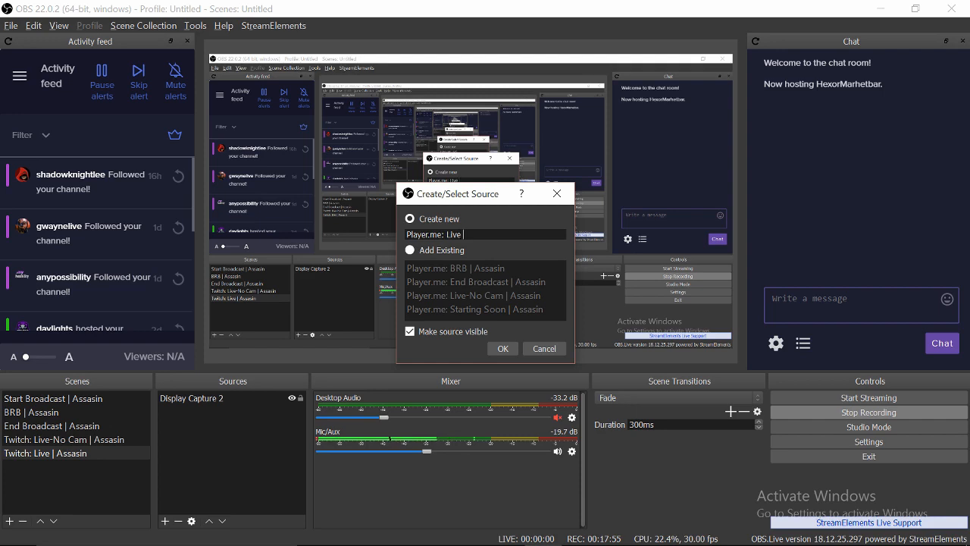
pyautogui.write('| Assasin')
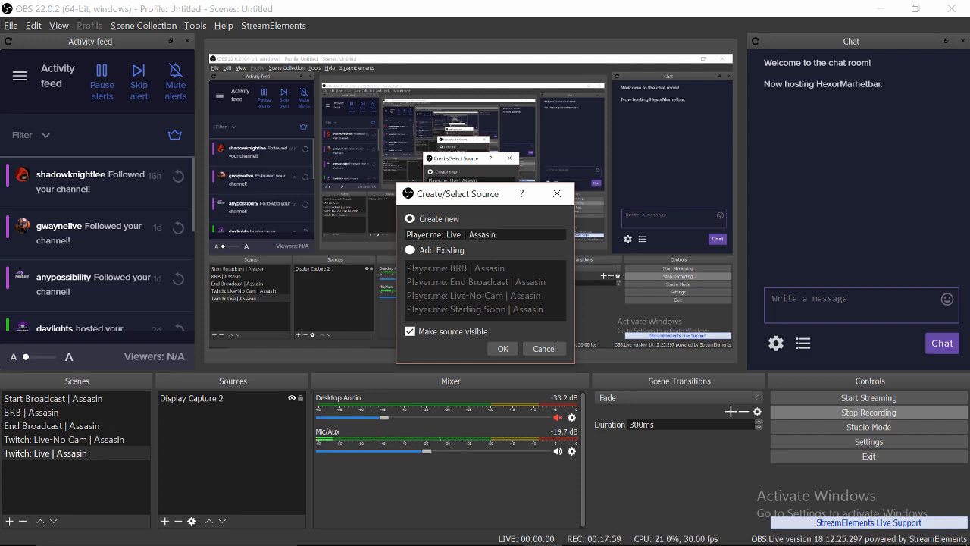
pyautogui.press('Return')
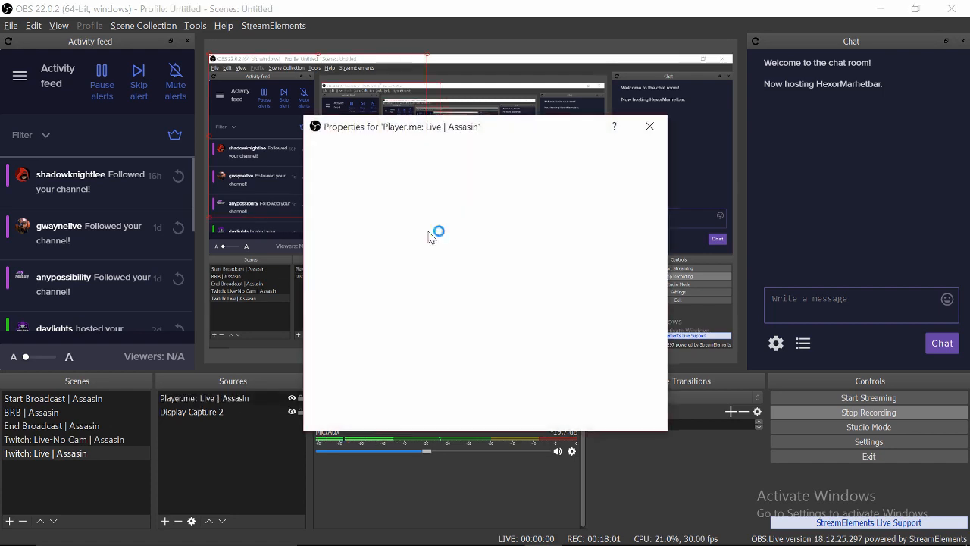
# - Set the browser source URL to the copied overlay link at 1920×1080 and save it
pyautogui.moveTo(471, 304); pyautogui.dragTo(369, 304)
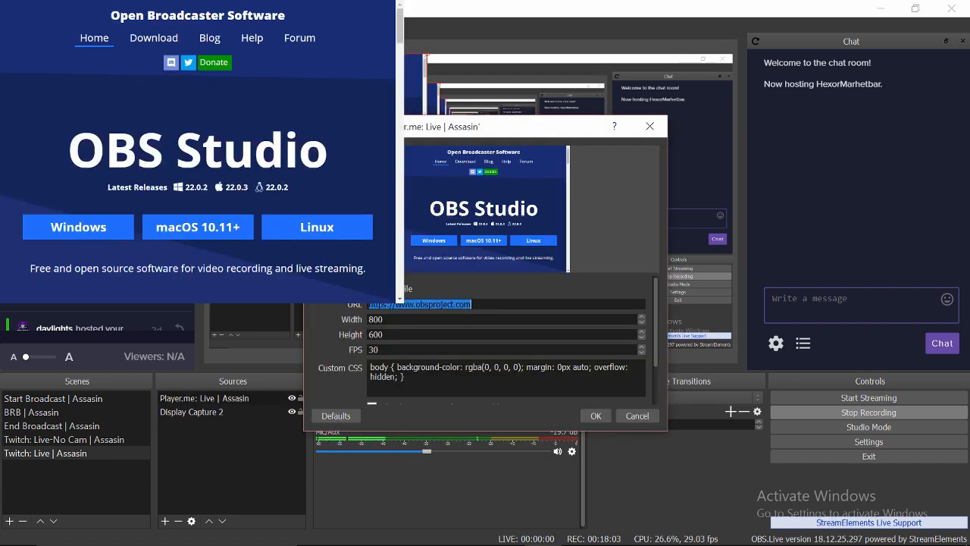
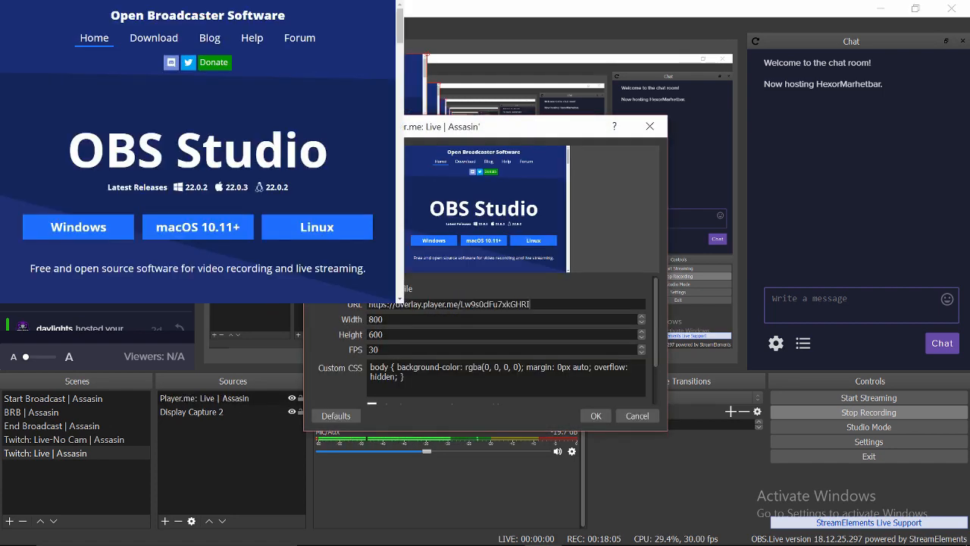
pyautogui.press('Tab')
pyautogui.write('1902')
pyautogui.press('BackSpace')
pyautogui.press('BackSpace')
pyautogui.press('Tab')
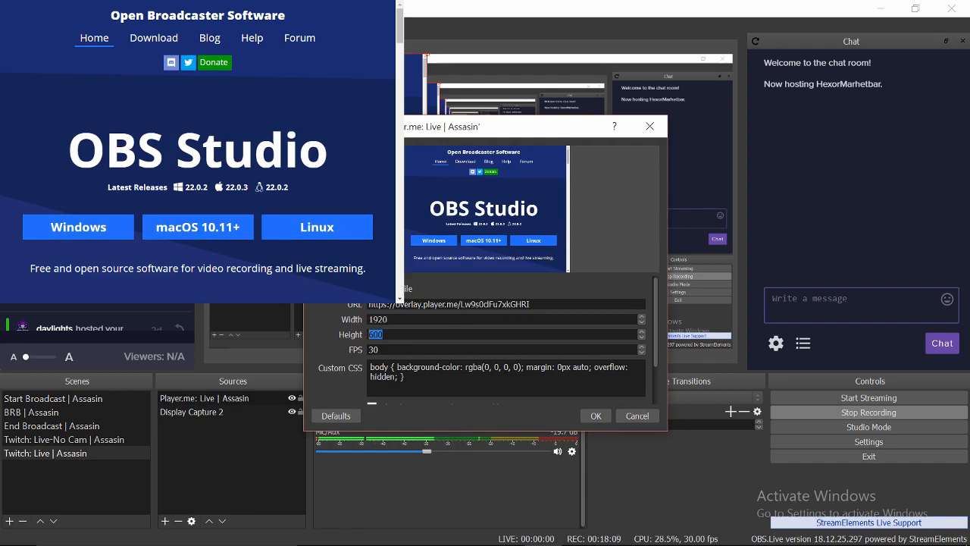
pyautogui.write('108')
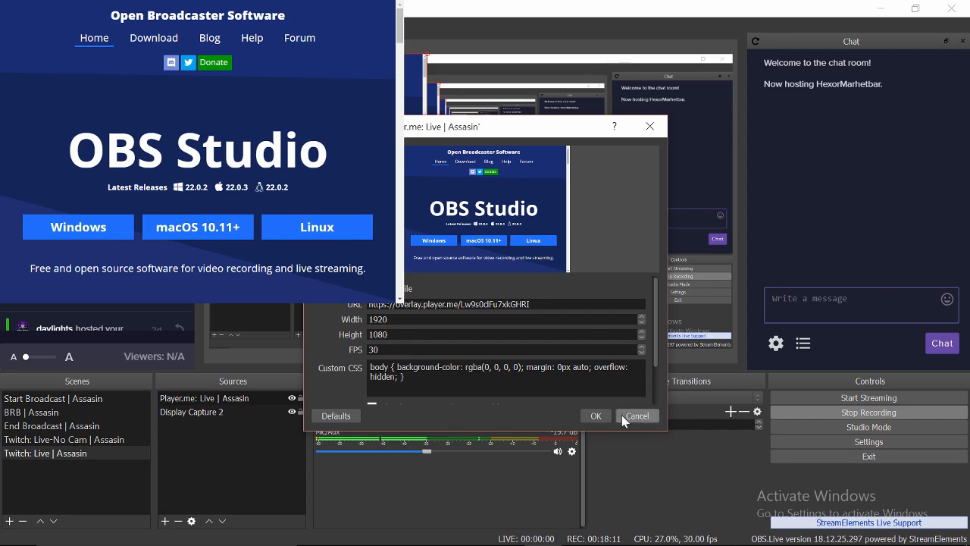
pyautogui.click(598, 415)
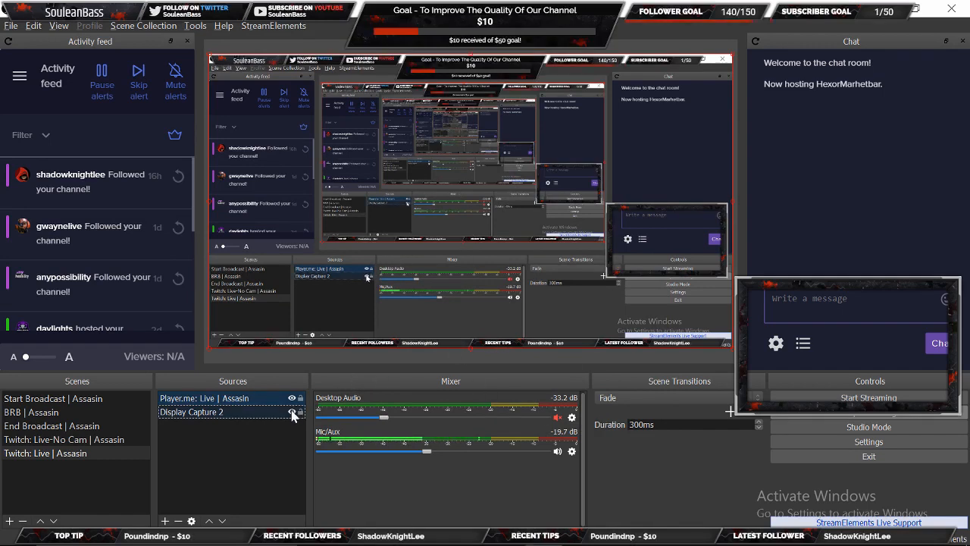
# - Hide and re-show Display Capture 2 to check the overlay layering
pyautogui.click(291, 411)
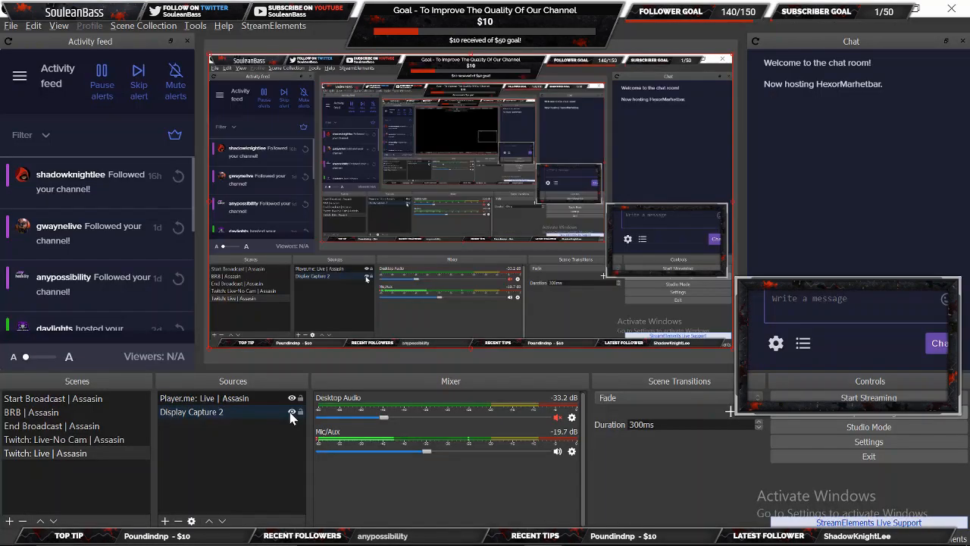
pyautogui.click(292, 411)
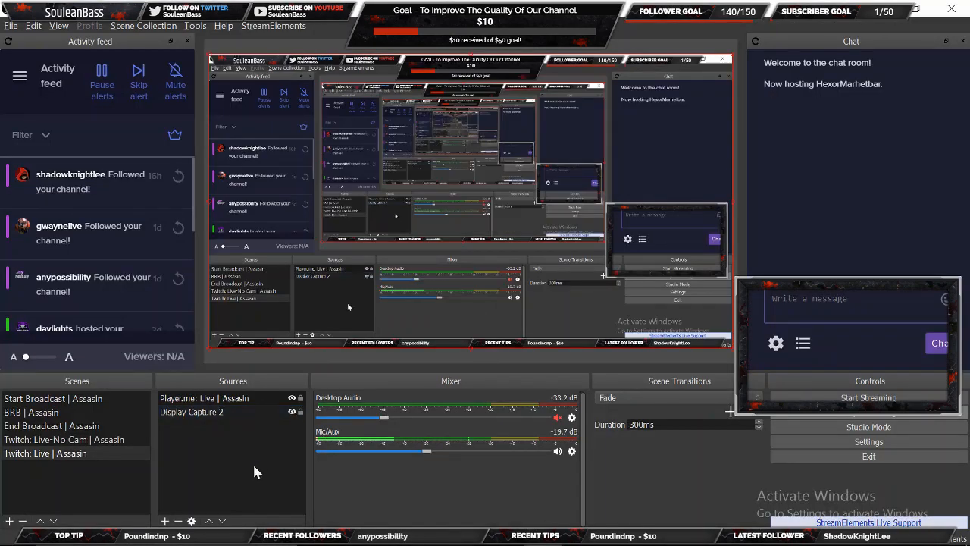
pyautogui.click(165, 521)
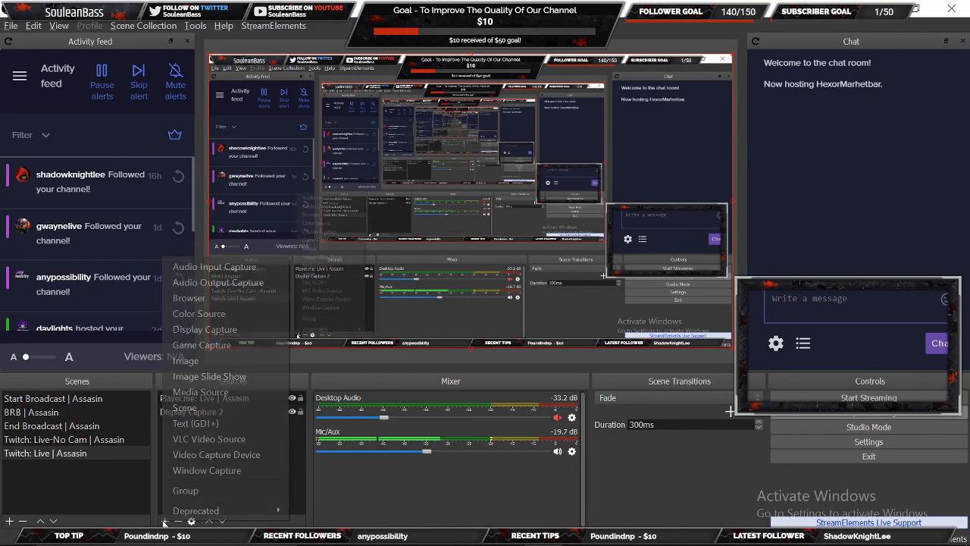
# - Create a Video Capture Device source named 'Int. Cam'
pyautogui.click(194, 456)
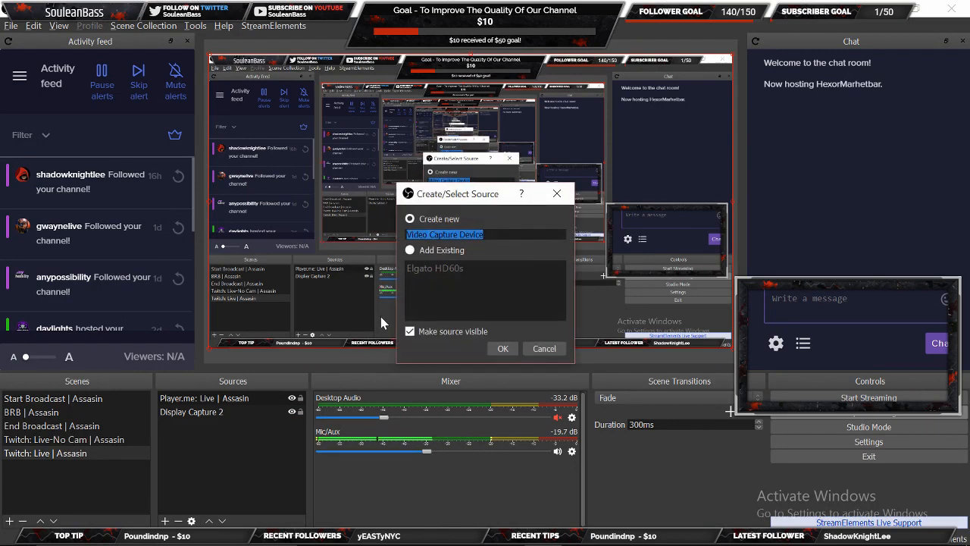
pyautogui.write('Int. Cam')
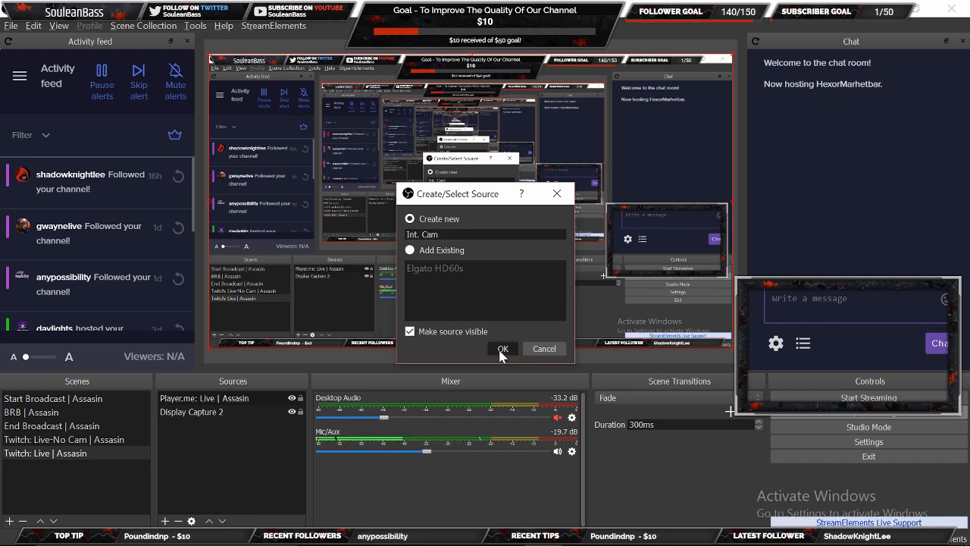
pyautogui.click(502, 348)
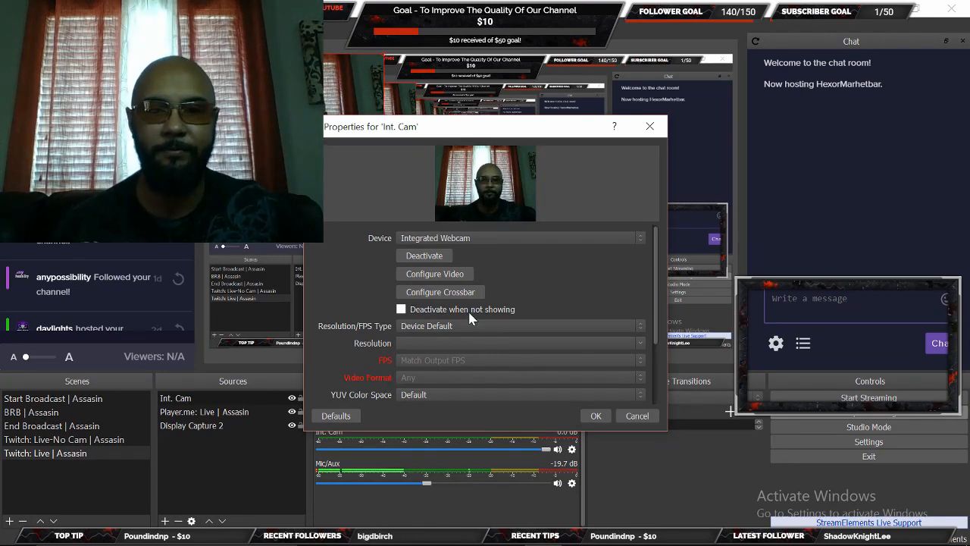
# - Confirm the Int. Cam webcam properties to add its feed to the Twitch: Live | Assasin scene
pyautogui.click(595, 415)
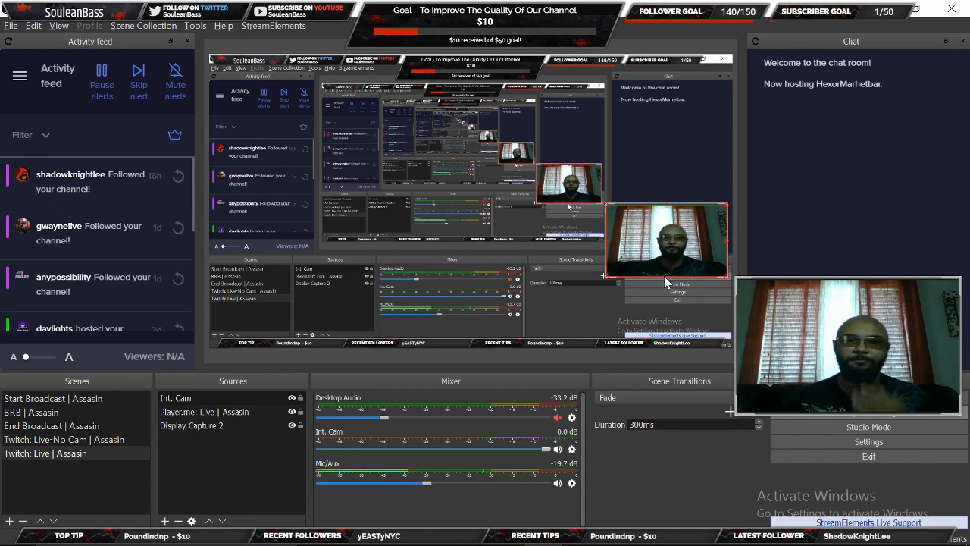
# - Move Int. Cam below the Player.me: Live | Assasin overlay in the source order
pyautogui.click(267, 397)
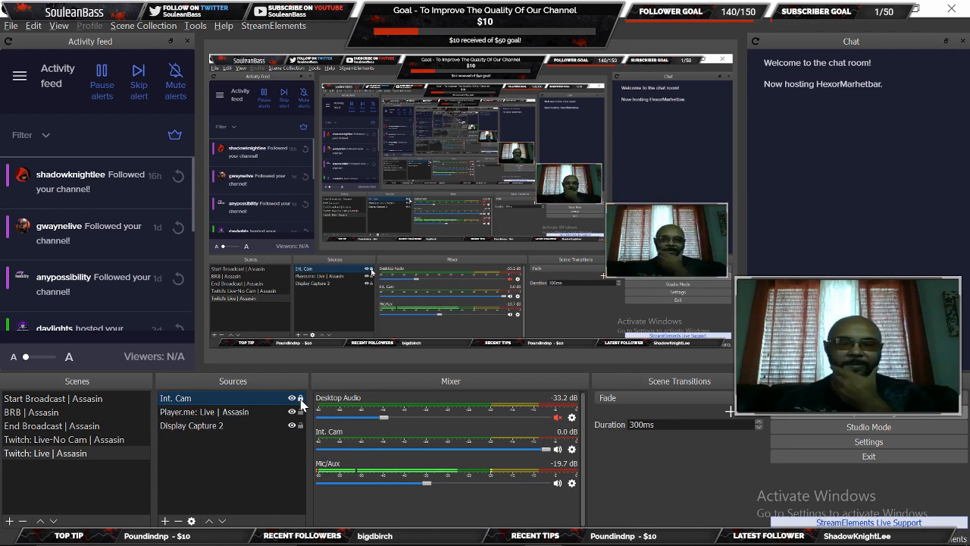
pyautogui.click(243, 400)
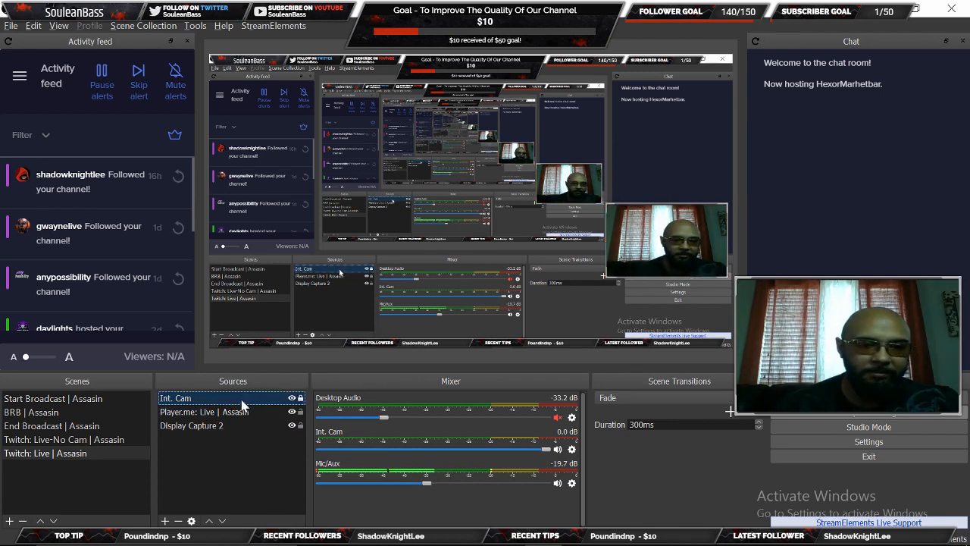
pyautogui.click(221, 520)
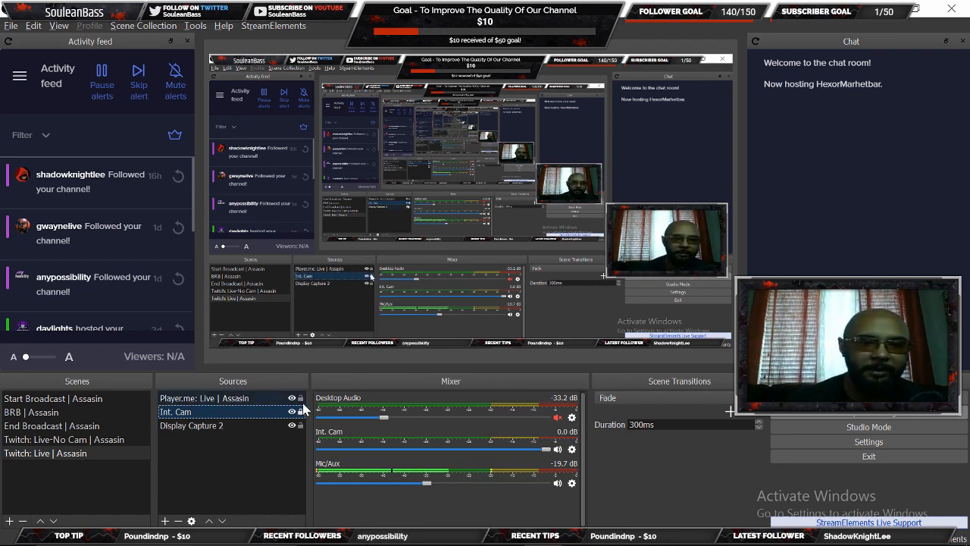
# - Toggle Display Capture 2's visibility off and back on, then start adding a new source
pyautogui.click(292, 427)
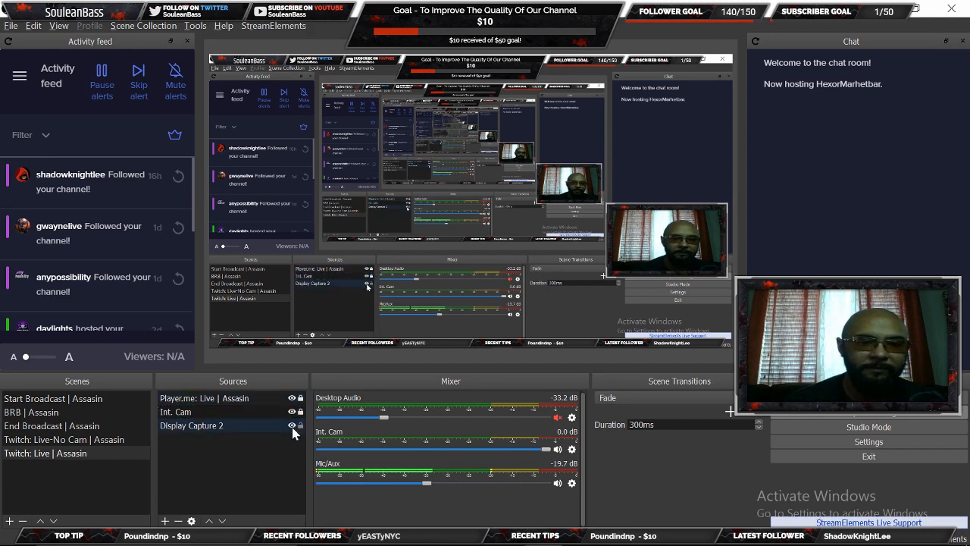
pyautogui.click(292, 426)
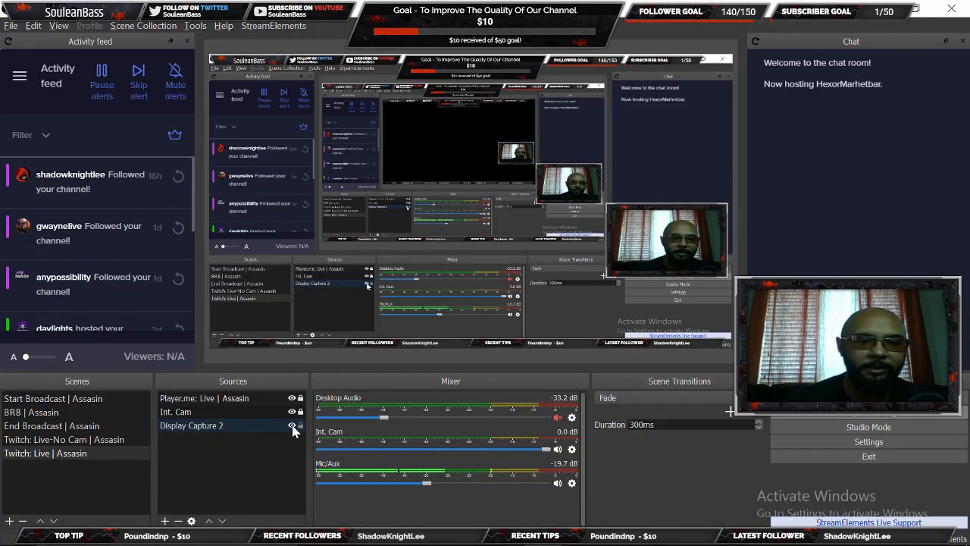
pyautogui.click(291, 425)
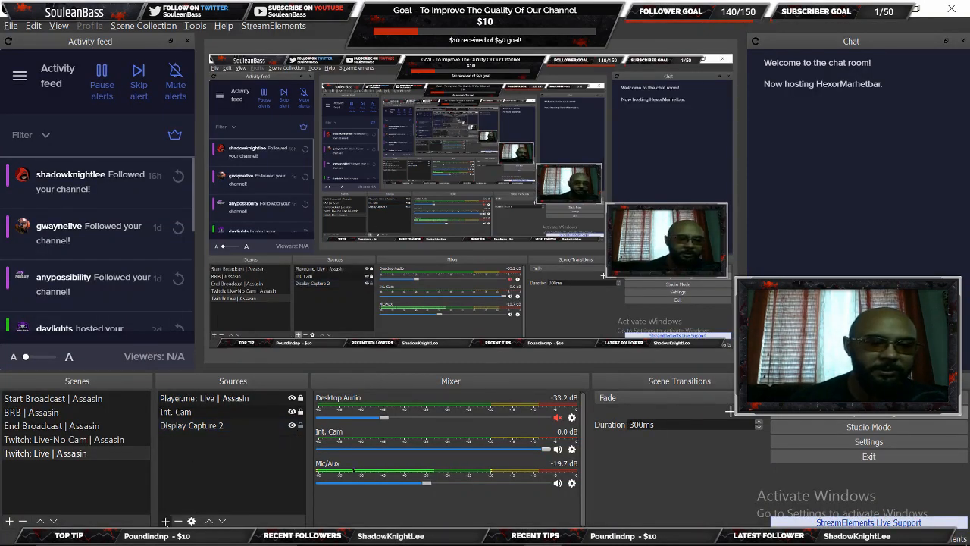
pyautogui.click(164, 521)
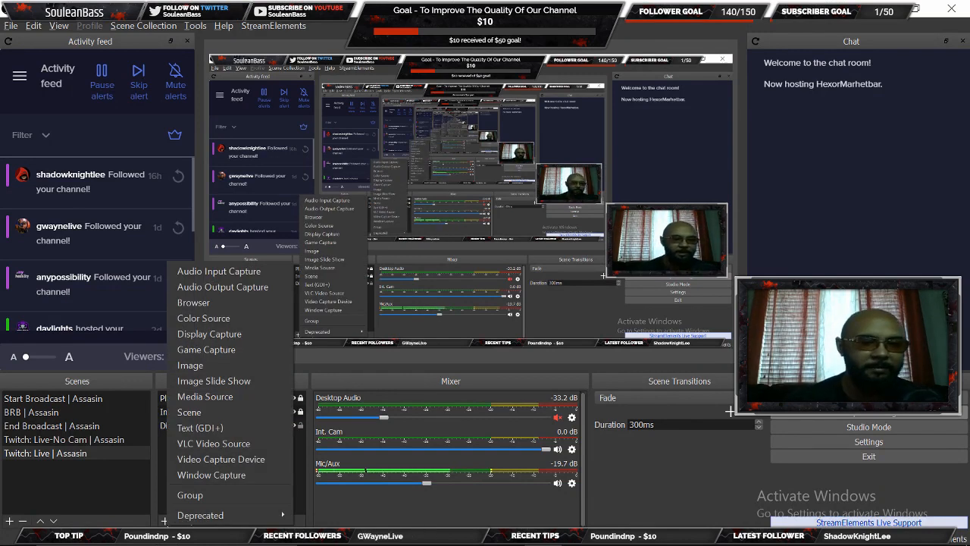
# - Reuse the existing Elgato HD60s Video Capture Device as a source in Twitch: Live | Assasin
pyautogui.click(211, 461)
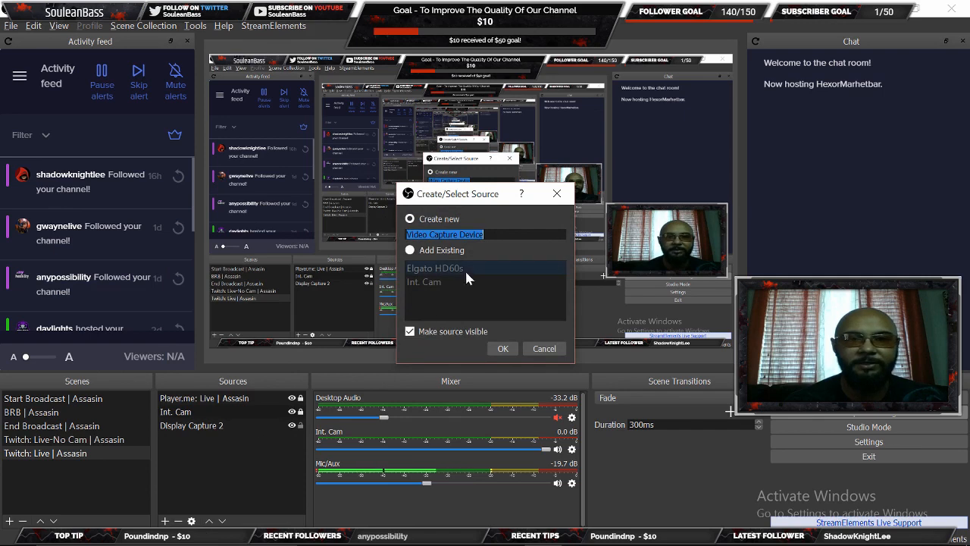
pyautogui.click(410, 250)
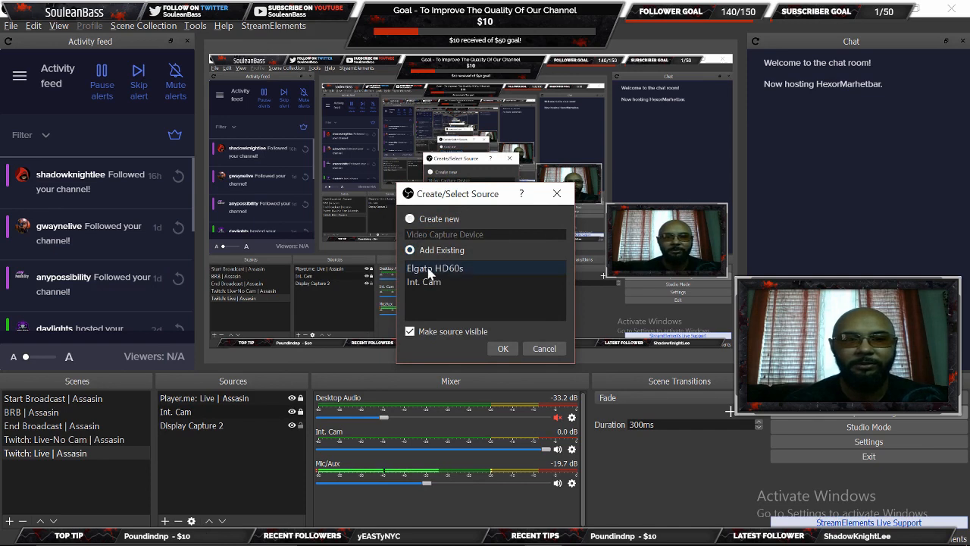
pyautogui.click(428, 271)
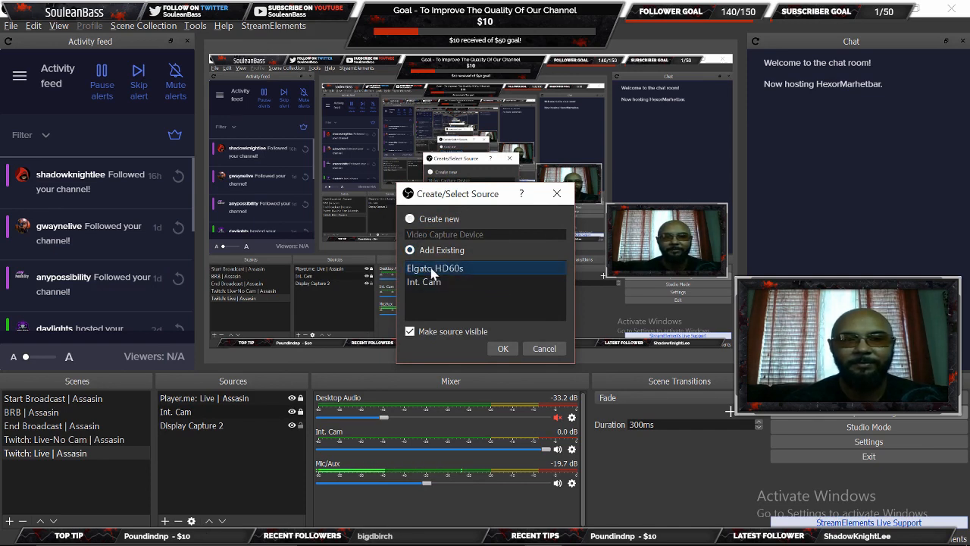
pyautogui.click(503, 348)
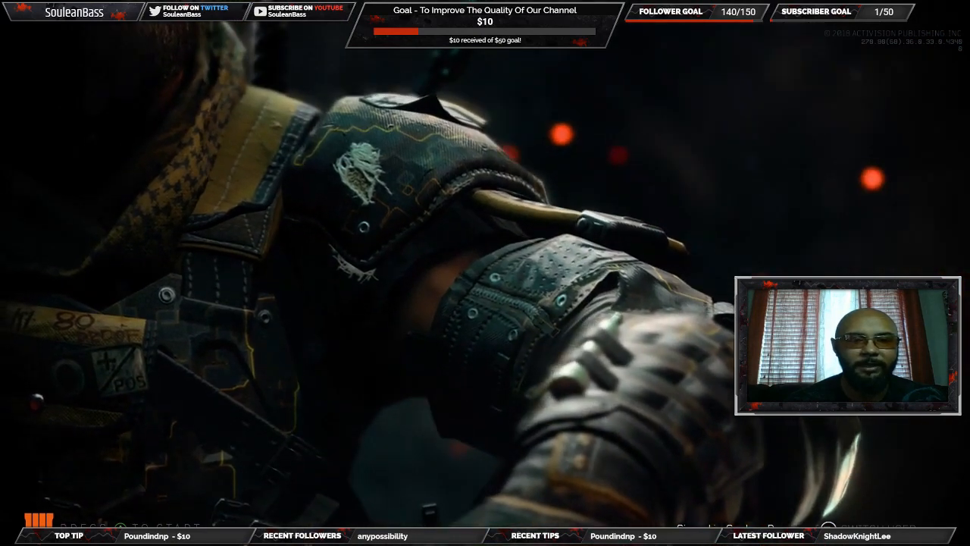
# - Raise Elgato HD60s above Display Capture 2, then switch to the BRB | Assasin scene
pyautogui.hotkey('alt', 'Tab')
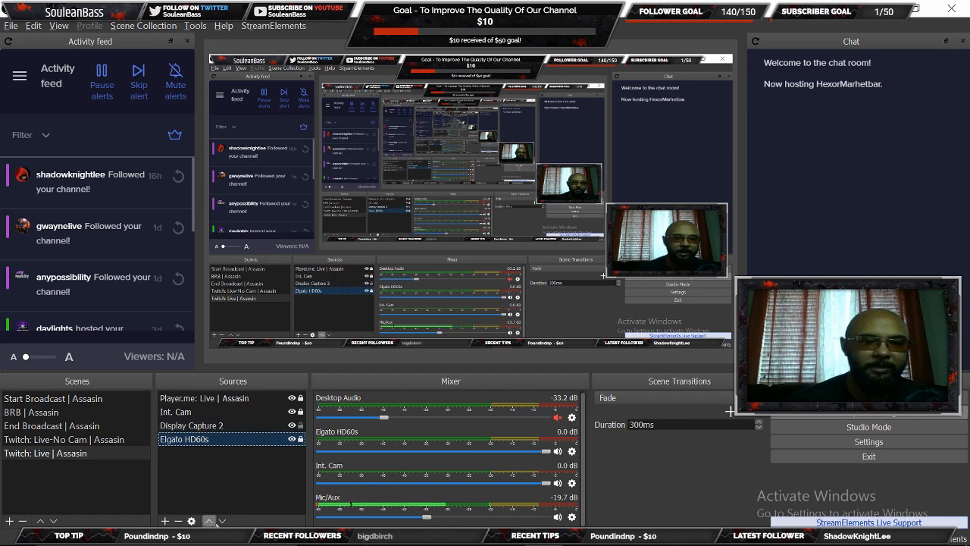
pyautogui.click(209, 521)
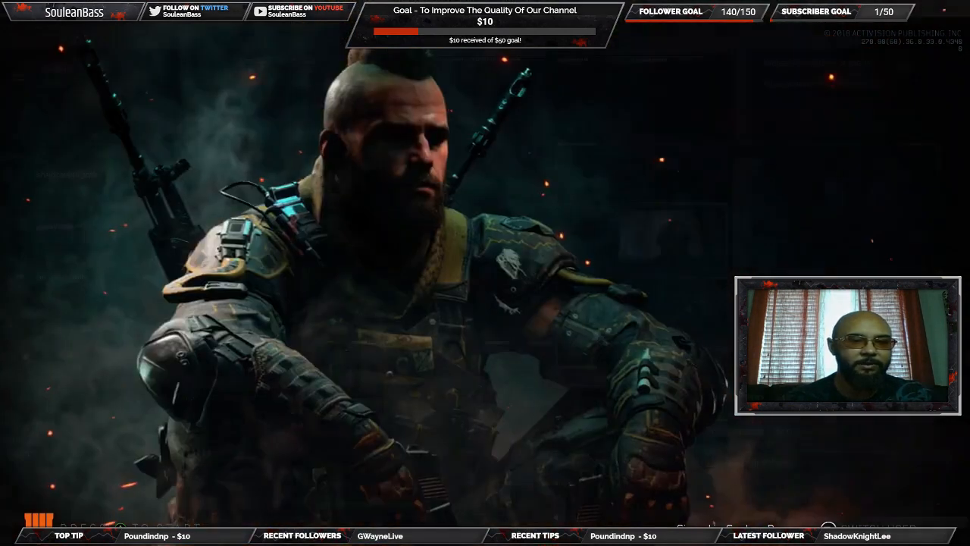
pyautogui.click(34, 415)
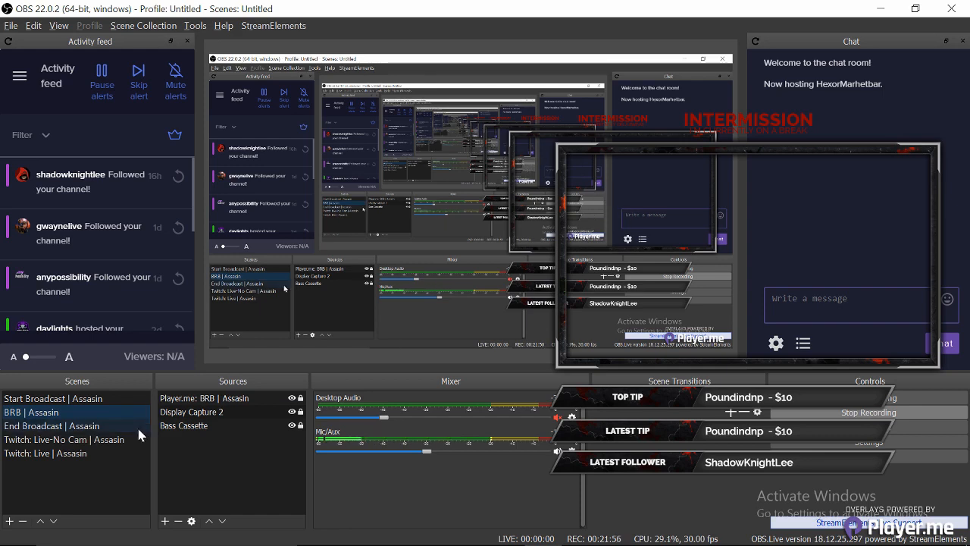
# - Add the existing Elgato HD60s Video Capture Device as a source in BRB | Assasin
pyautogui.click(165, 520)
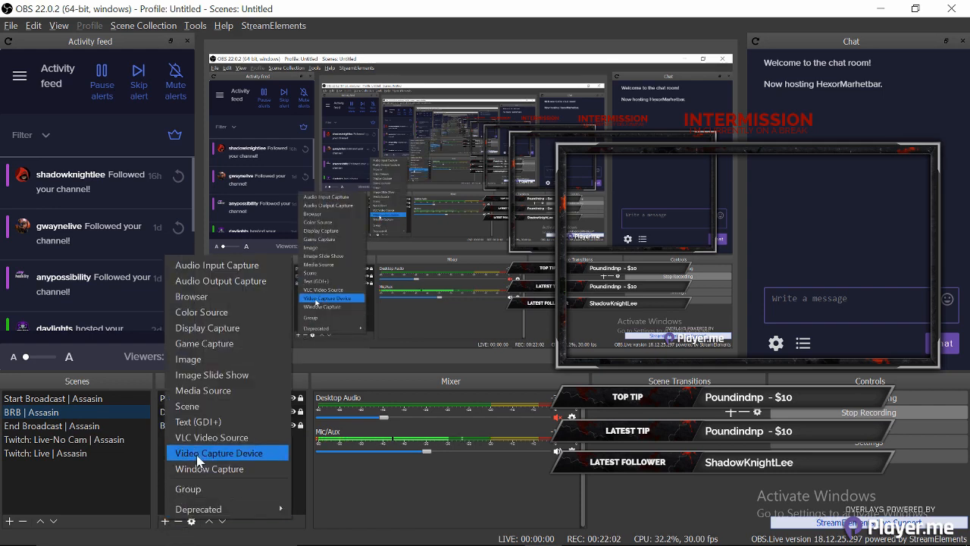
pyautogui.click(197, 454)
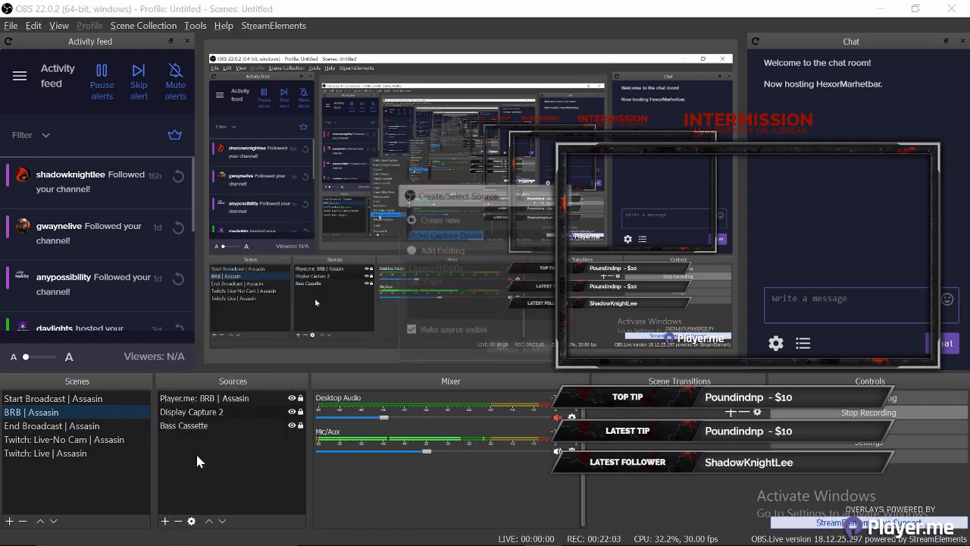
pyautogui.click(410, 251)
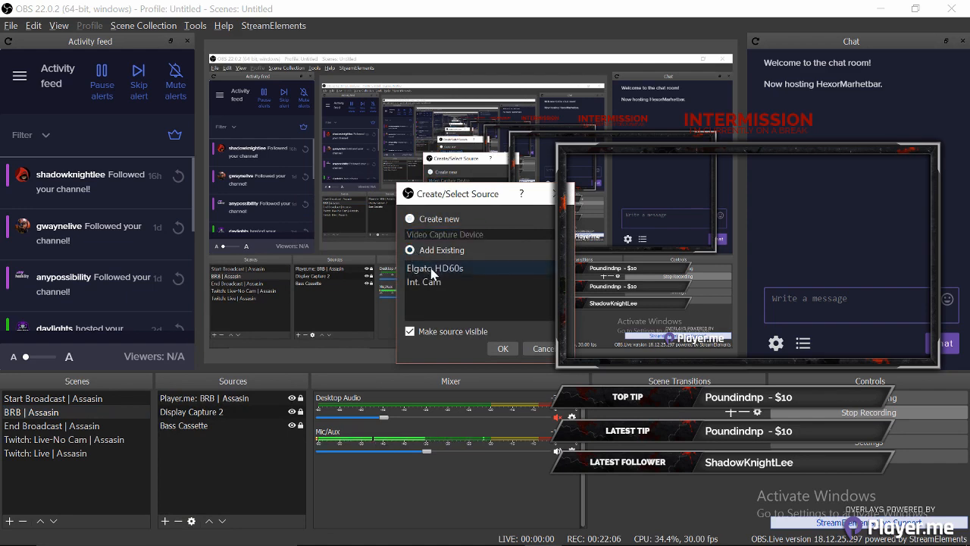
pyautogui.click(431, 269)
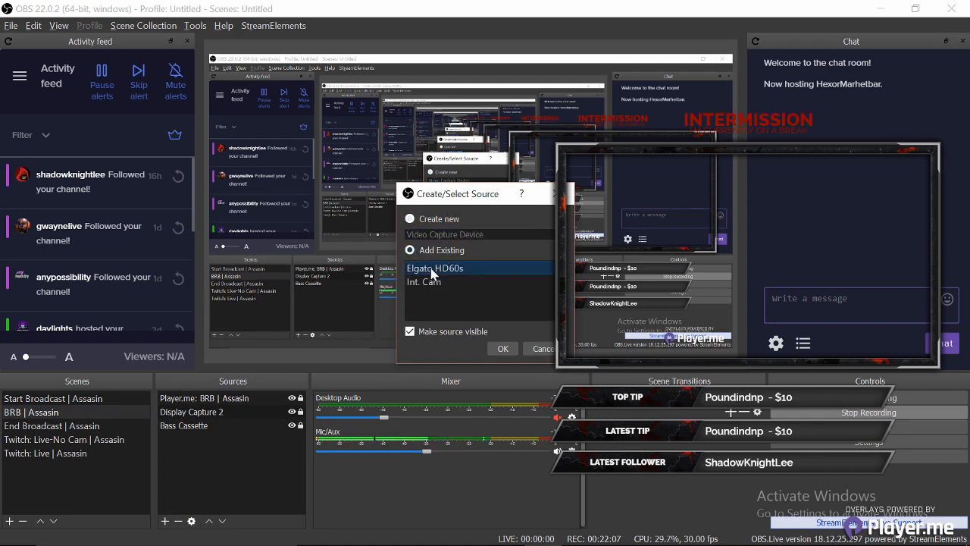
pyautogui.click(501, 349)
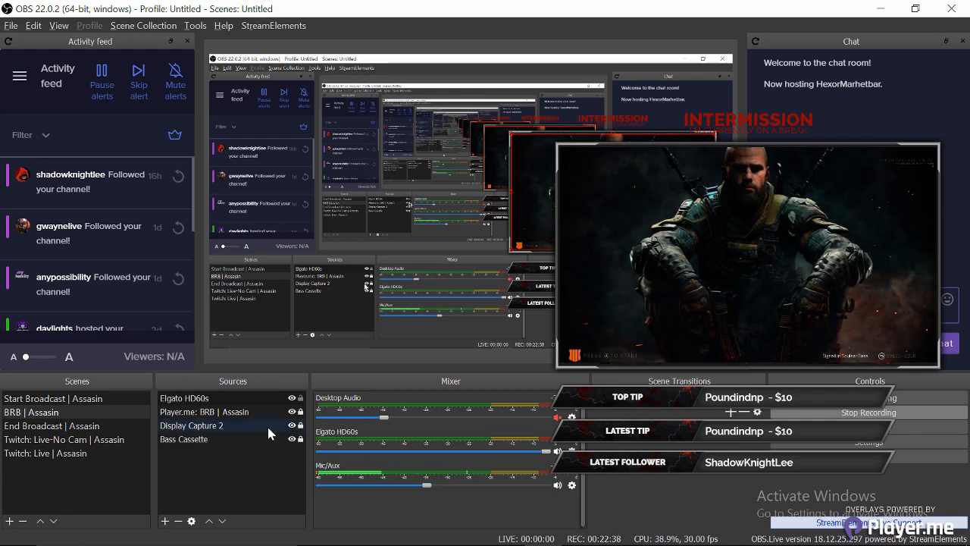
# - Move Elgato HD60s down three layers to the bottom of the BRB | Assasin sources
pyautogui.click(303, 401)
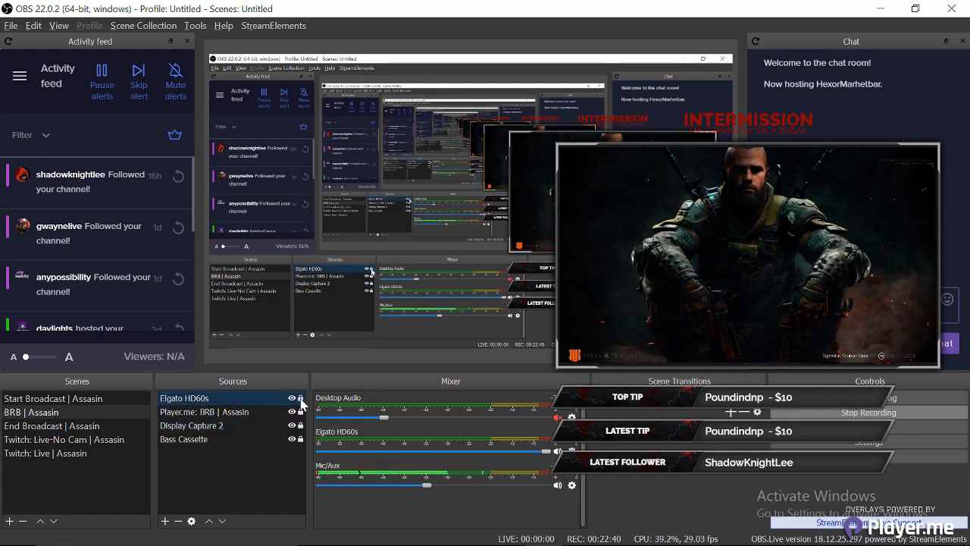
pyautogui.click(262, 397)
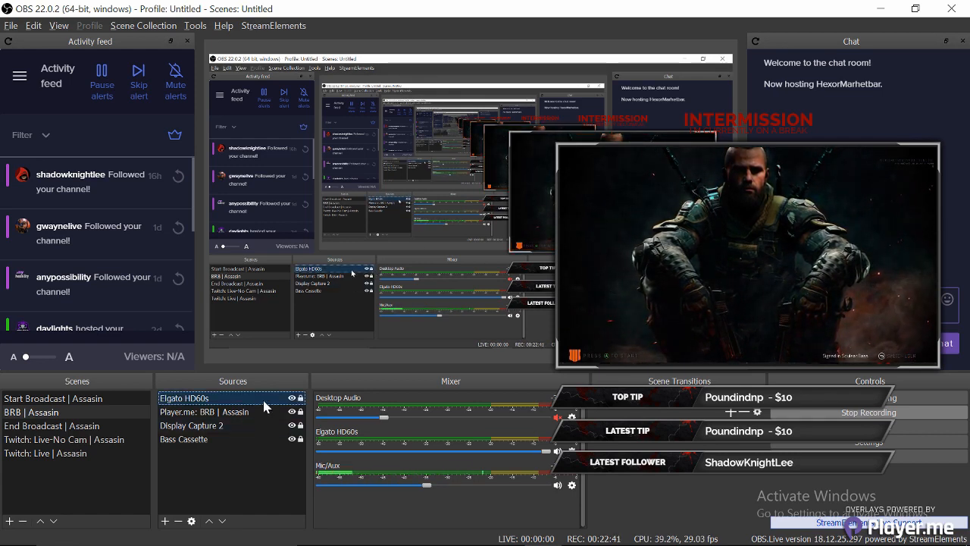
pyautogui.click(222, 521)
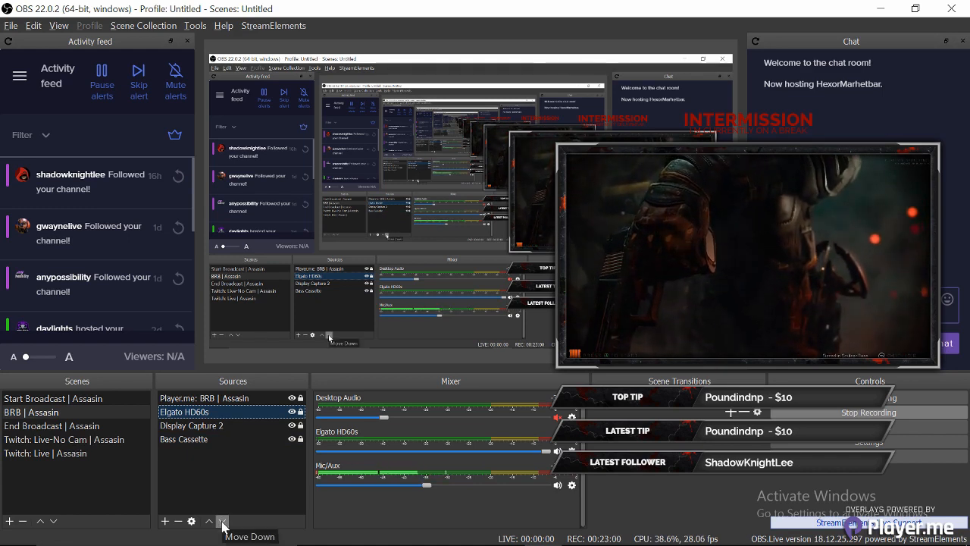
pyautogui.click(222, 521)
pyautogui.click(222, 521)
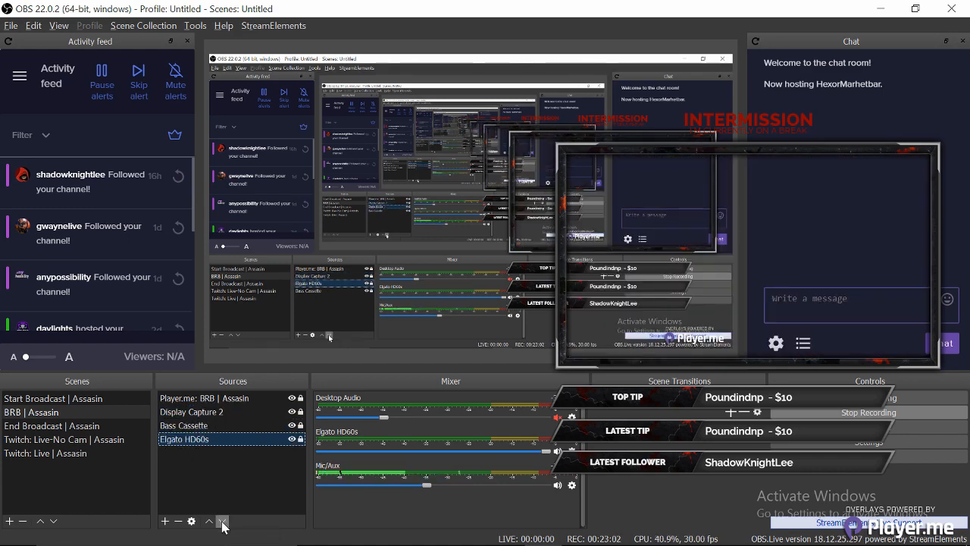